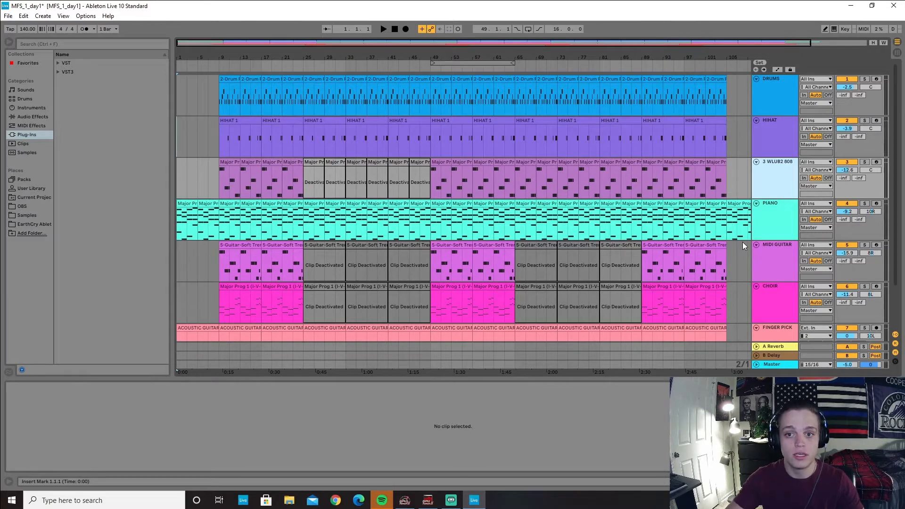
Reset the volume of every instrument track from DRUMS through FINGER PICK to 0 dB
double_click(847, 87)
double_click(844, 129)
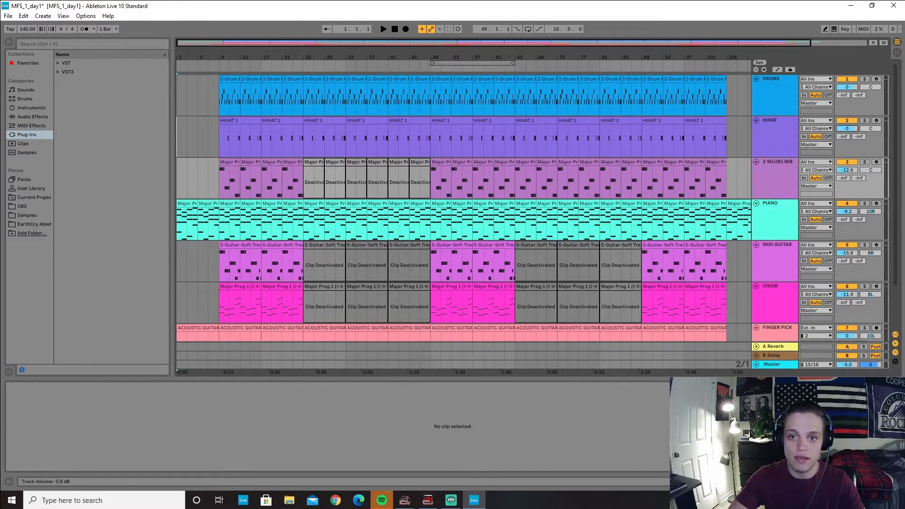
double_click(842, 171)
double_click(843, 212)
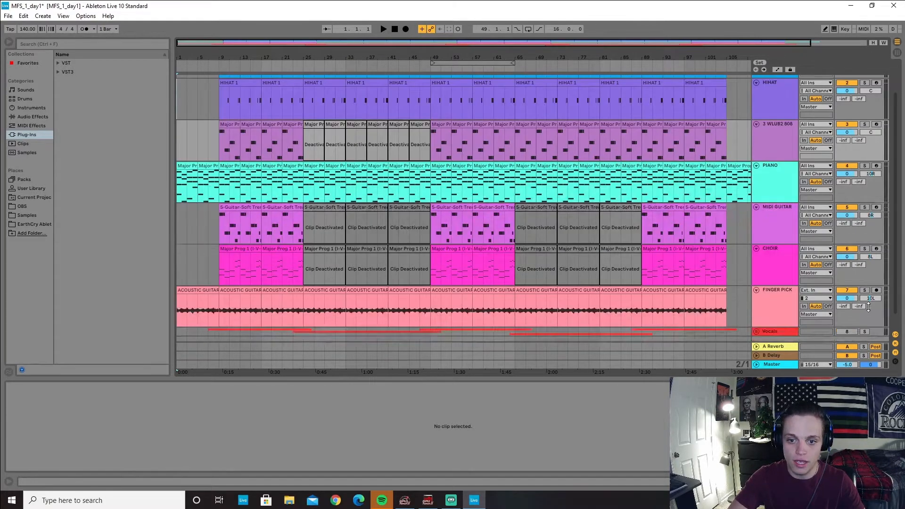
scroll(867, 307, down, 2)
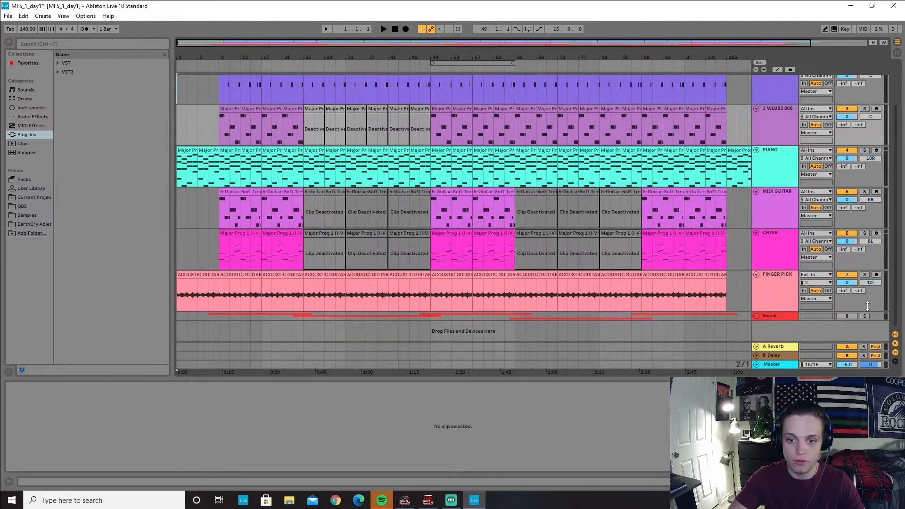
scroll(439, 226, up, 2)
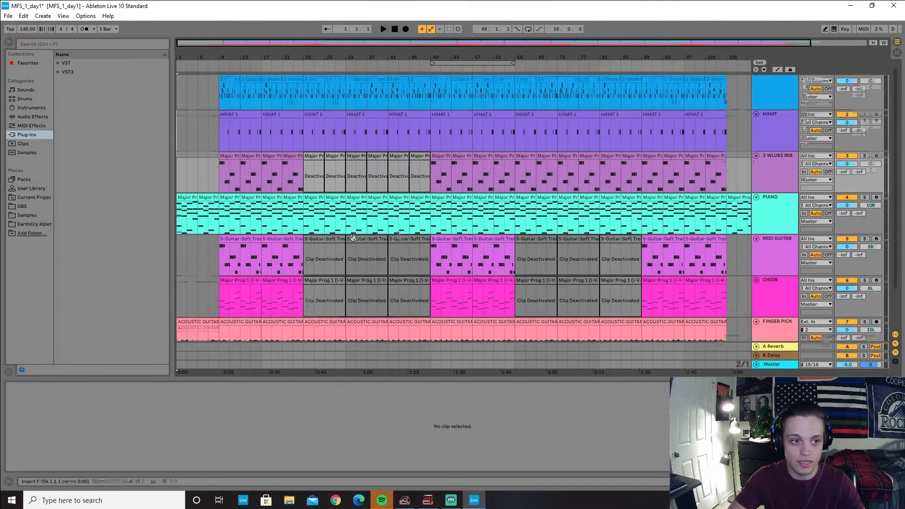
Play the arrangement from bar 9 to hear all tracks at their reset levels
click(218, 61)
click(275, 106)
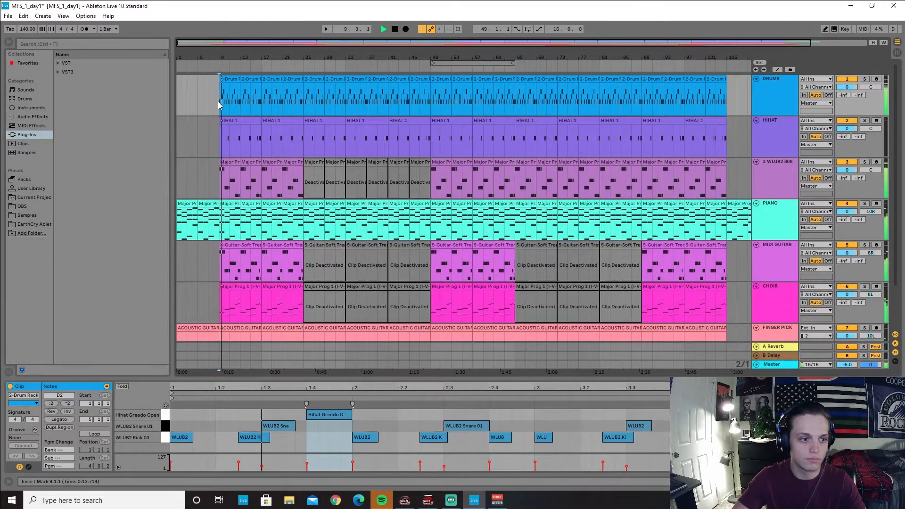
key(space)
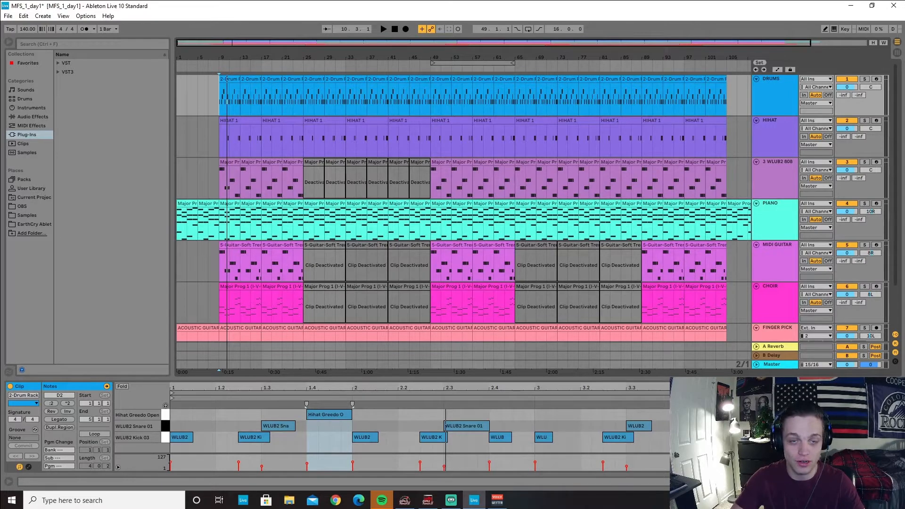
Solo the DRUMS track and add the Voxengo SPAN plug-in after the Drum Rack in its device chain
click(865, 79)
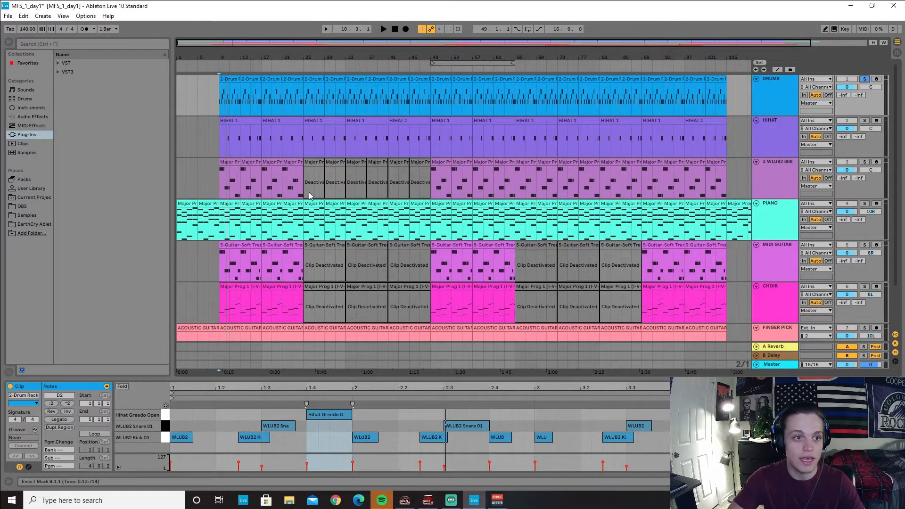
click(782, 97)
double_click(780, 97)
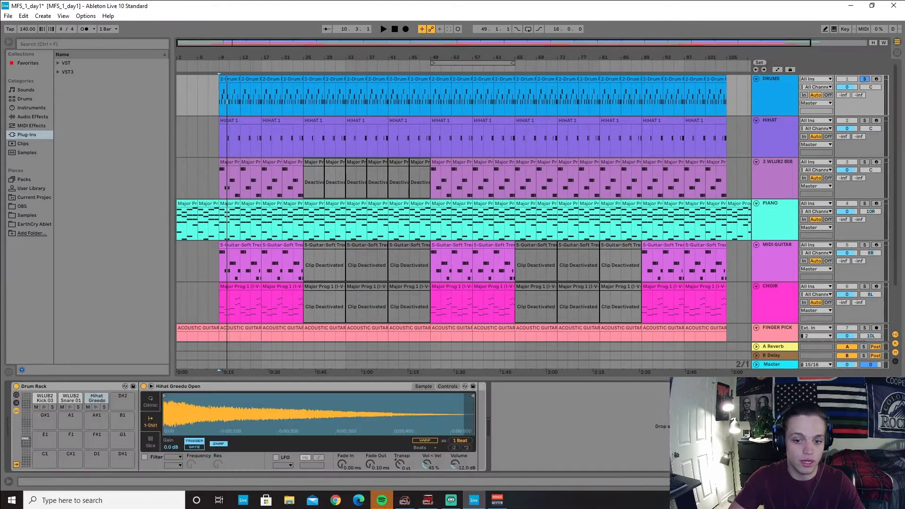
click(497, 500)
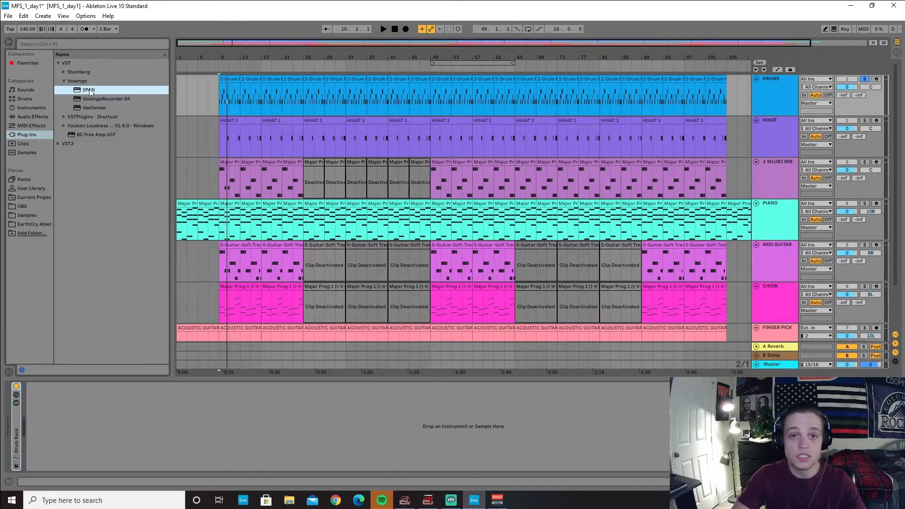
drag(88, 90, 106, 439)
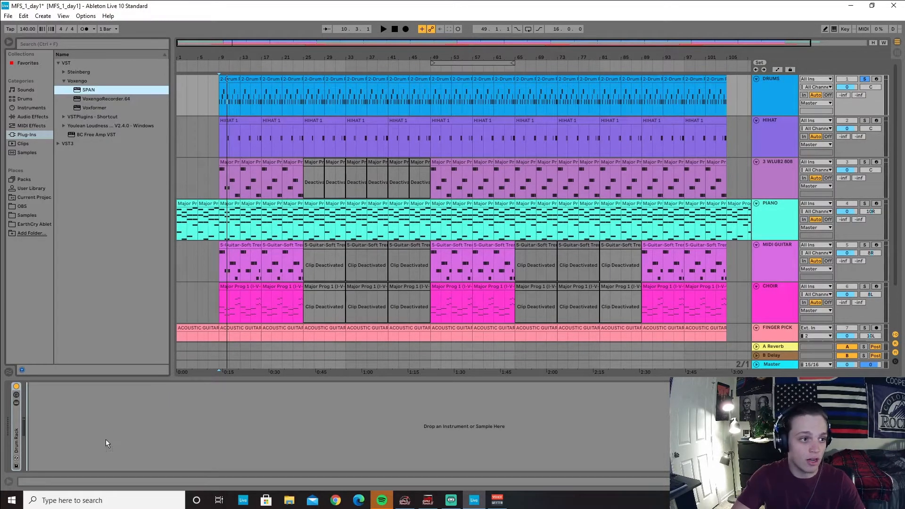
drag(205, 47, 516, 139)
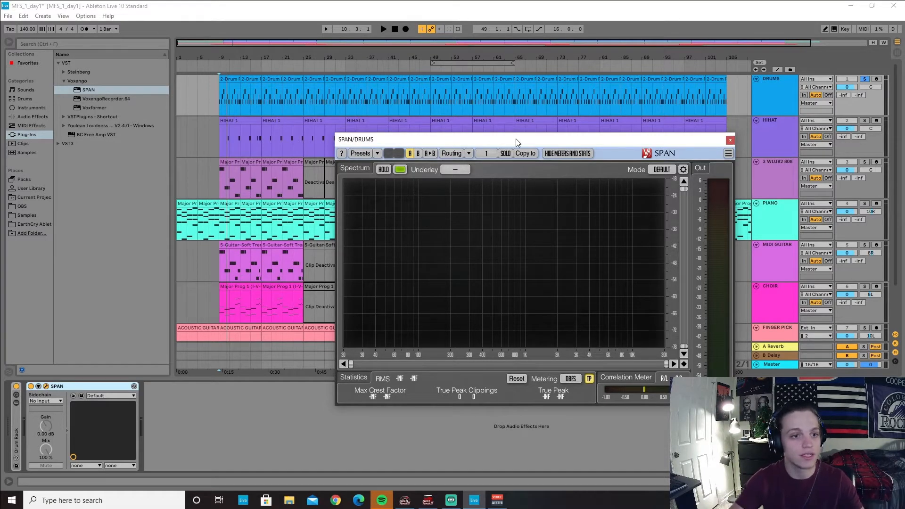
drag(515, 138, 446, 99)
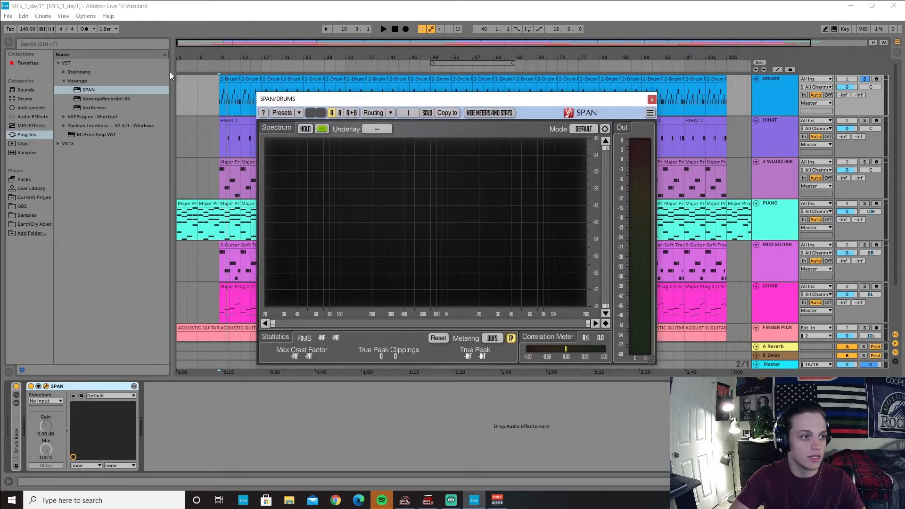
Insert a Utility effect before SPAN on the DRUMS track and lower its gain to -5.00 dB
click(28, 117)
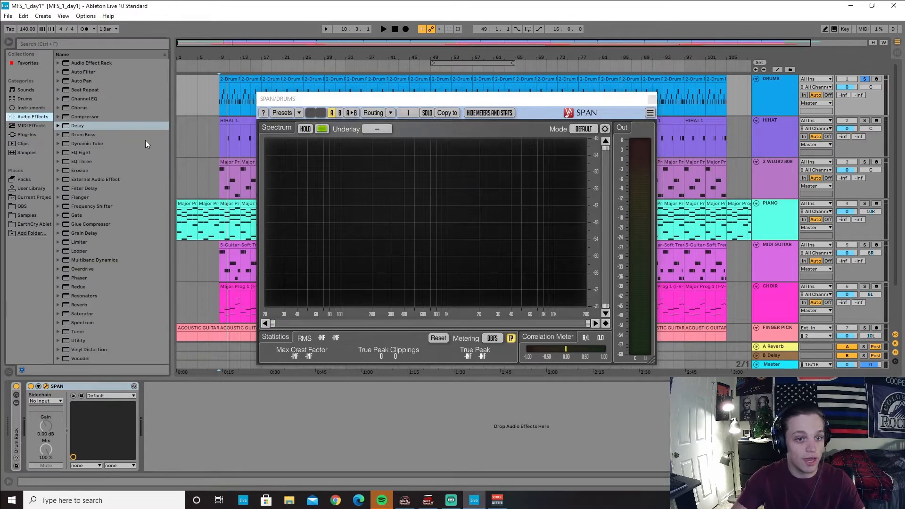
drag(78, 341, 30, 429)
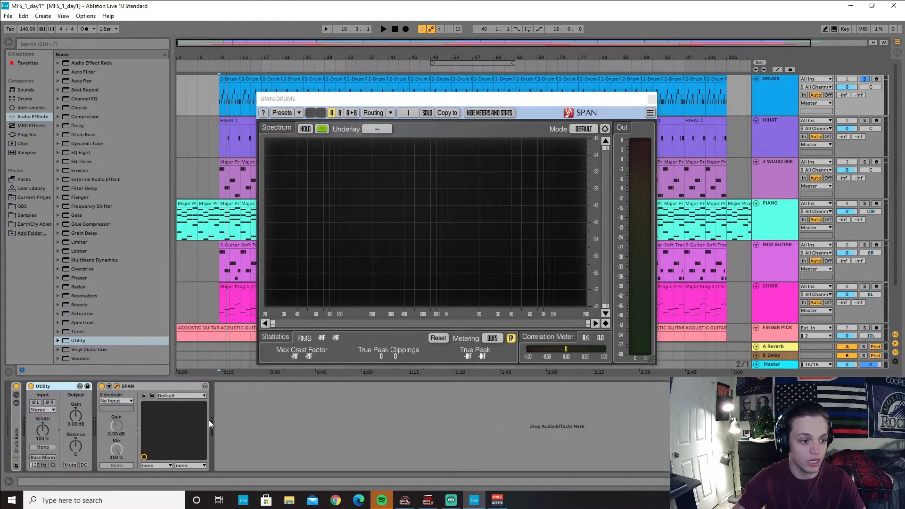
drag(496, 100, 537, 114)
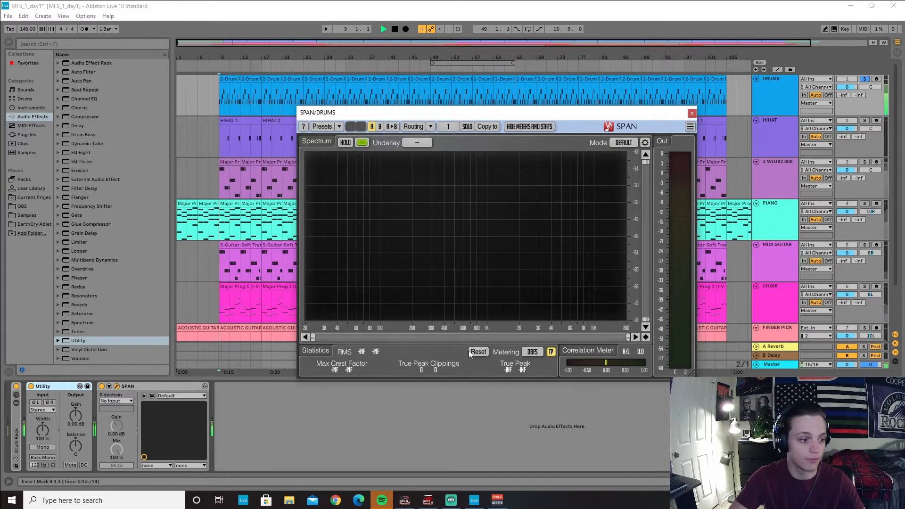
key(space)
drag(76, 415, 75, 426)
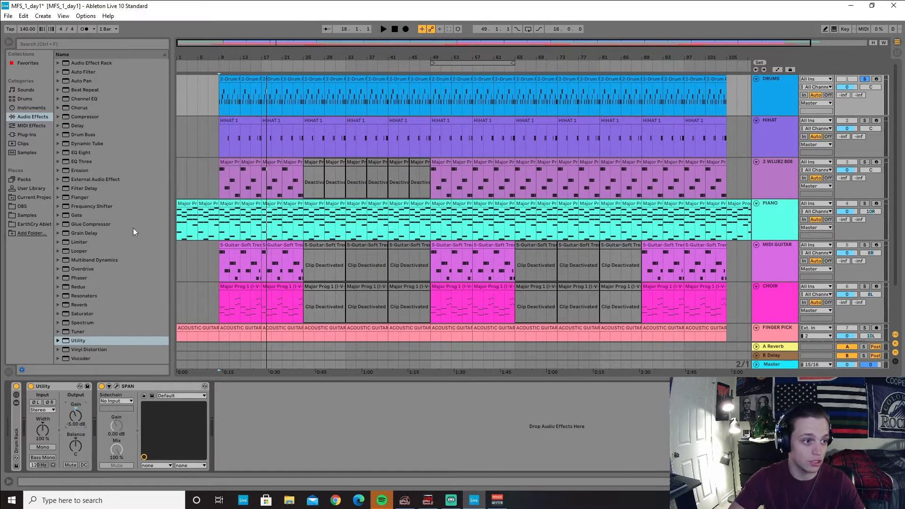
Insert the Glue Compressor preset Drum - Full Parallel between Utility and SPAN on the DRUMS track and listen to it
click(56, 225)
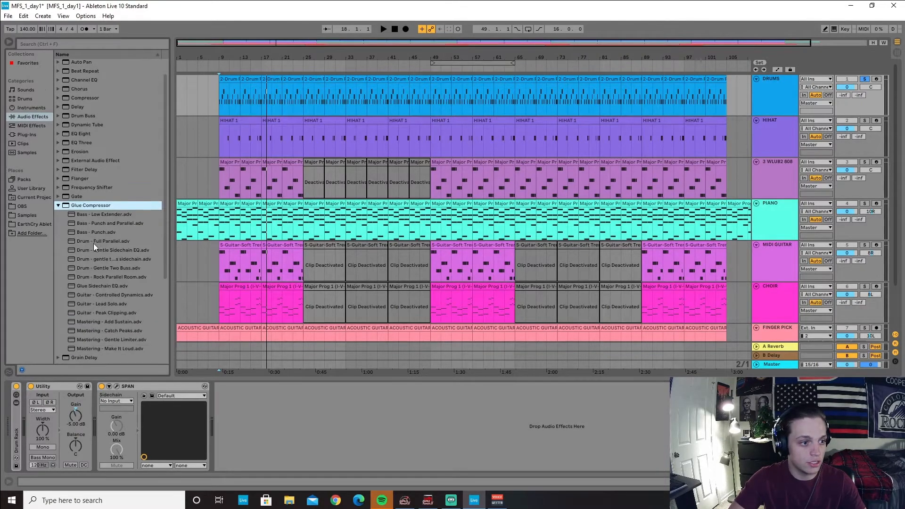
mouse_move(99, 242)
mouse_down()
mouse_move(184, 408)
mouse_move(92, 424)
mouse_up()
key(space)
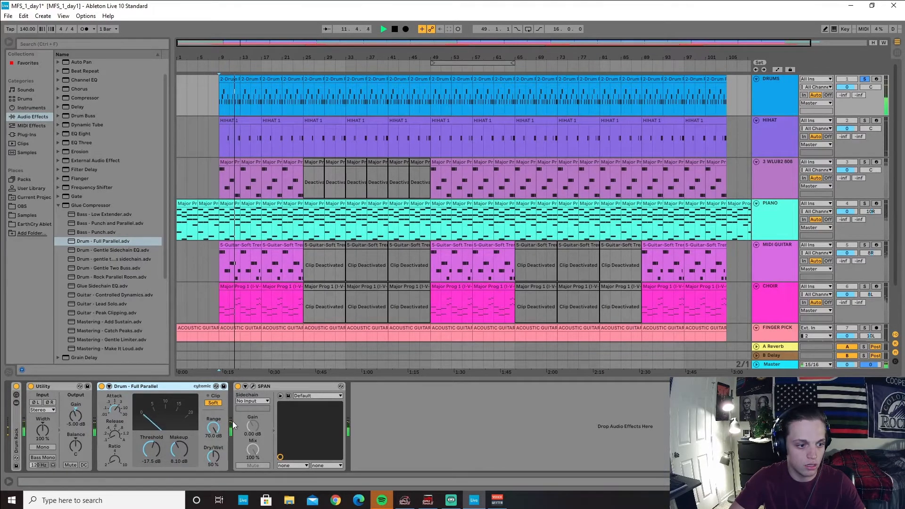
key(space)
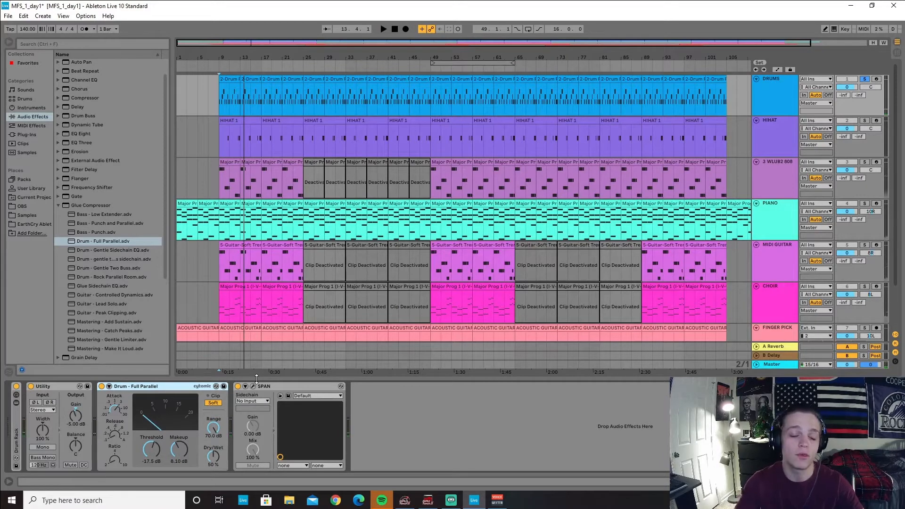
Check the compressed drums' level in SPAN during playback and lower the drum Utility's gain to -7.22 dB
click(253, 387)
key(space)
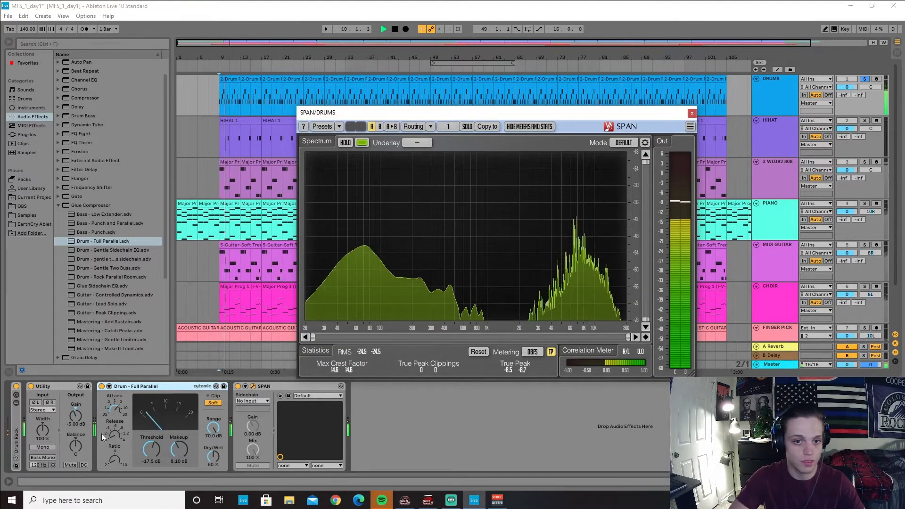
key(space)
Solo the HIHAT track alongside the drums and lower its volume to -4.4 dB during playback from bar 9
click(777, 126)
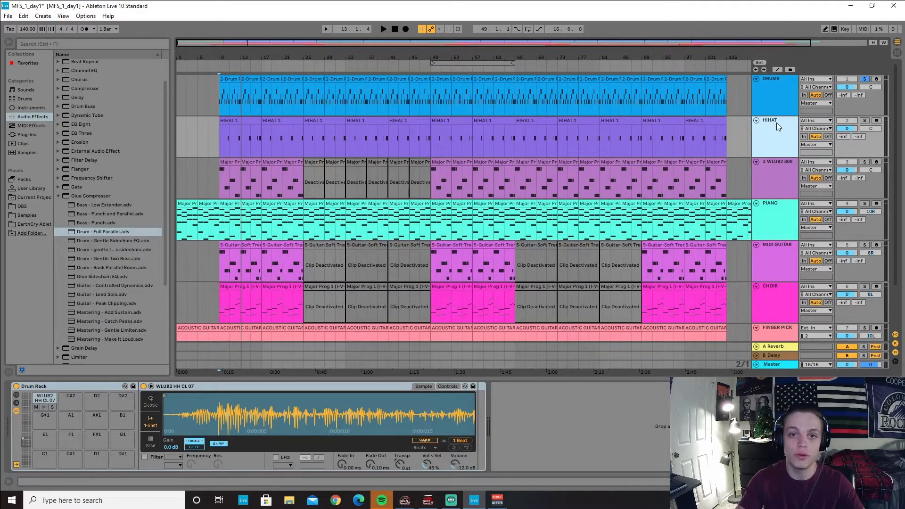
click(685, 87)
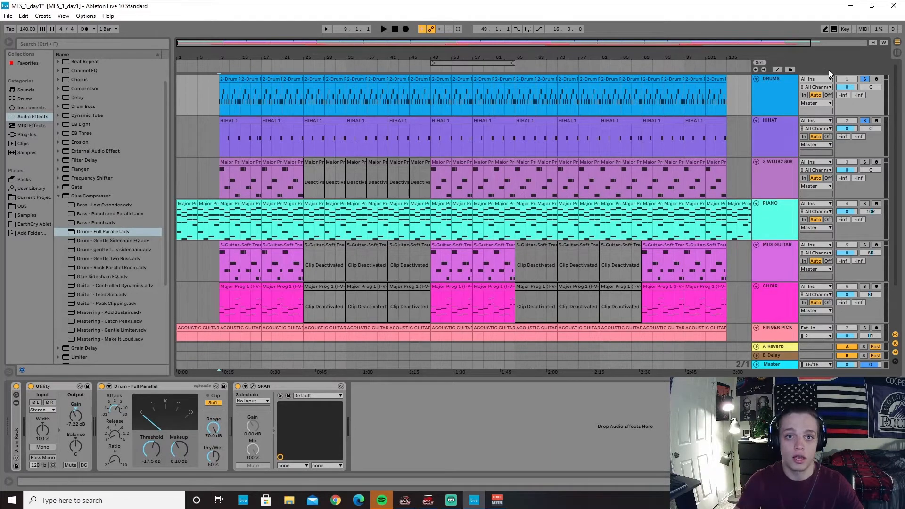
key(space)
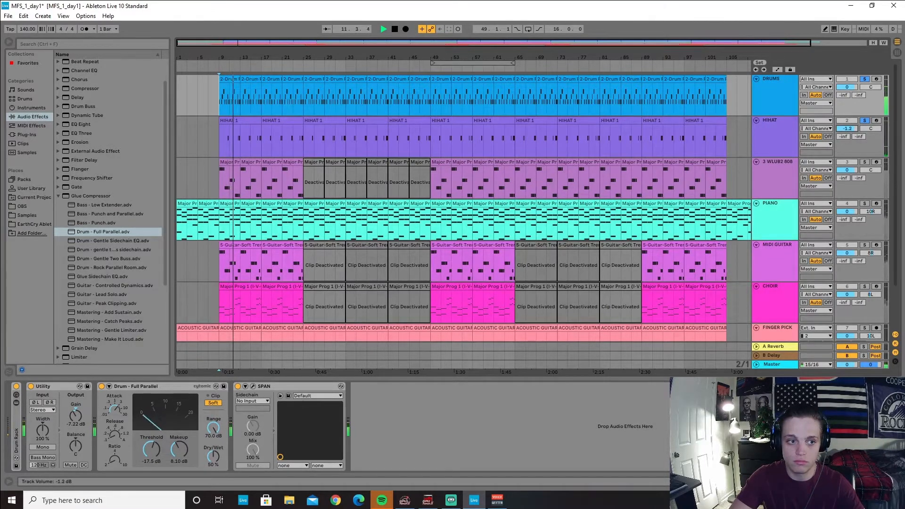
drag(847, 128, 847, 134)
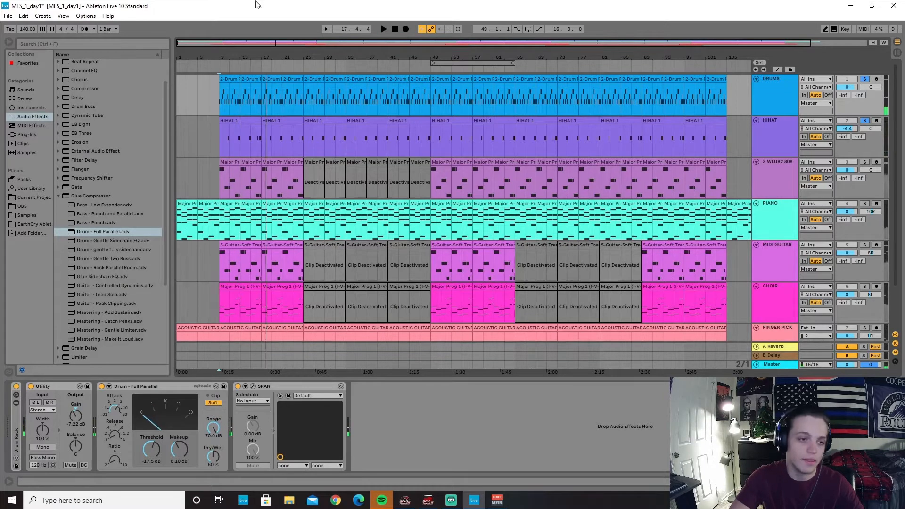
Rename the third track as 808 and solo it, with the loop set from bar 9 to bar 25
click(766, 181)
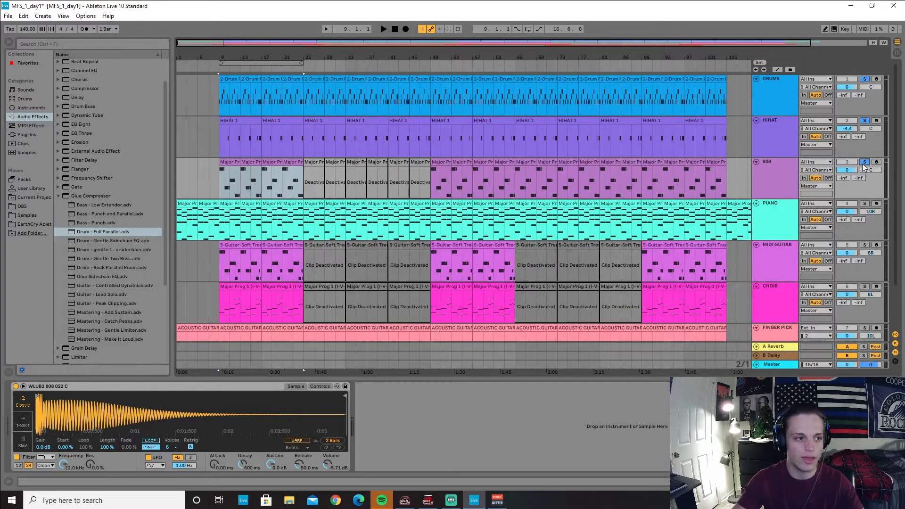
click(787, 173)
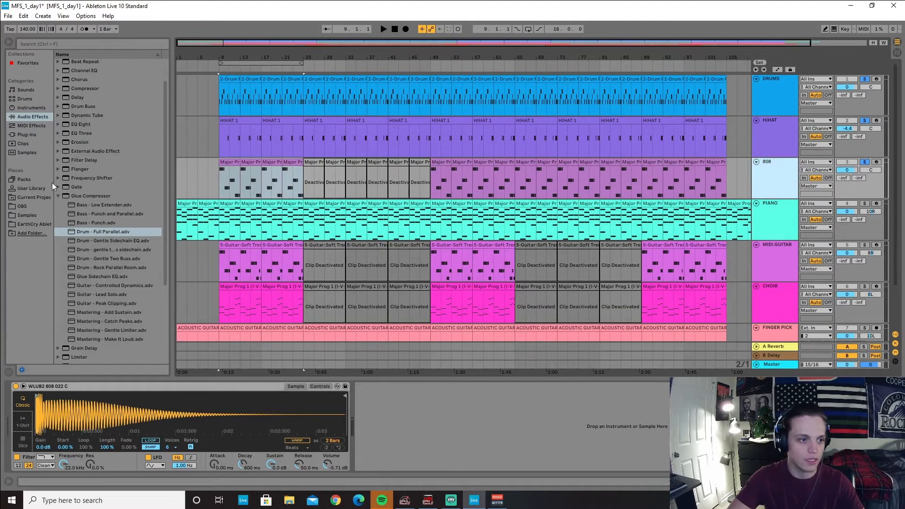
Add Utility and the SPAN plug-in after the collapsed sampler in the 808 track's device chain
double_click(52, 386)
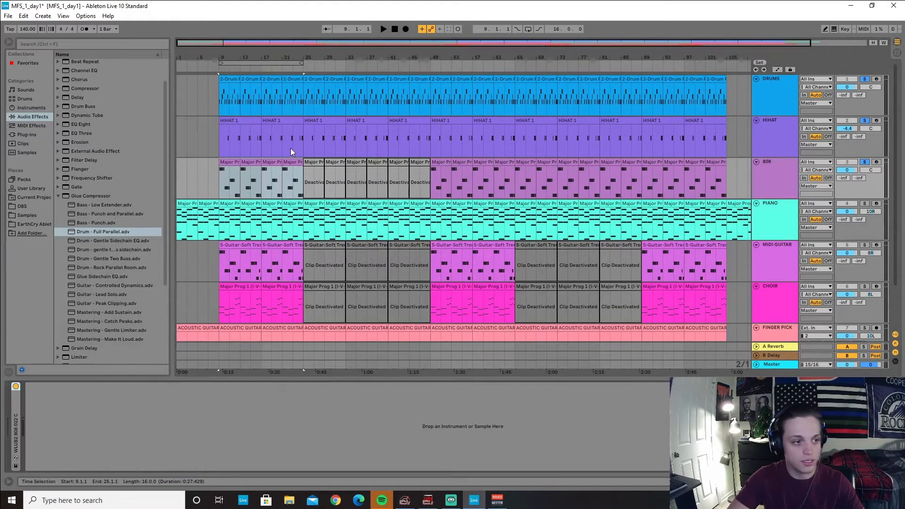
click(34, 133)
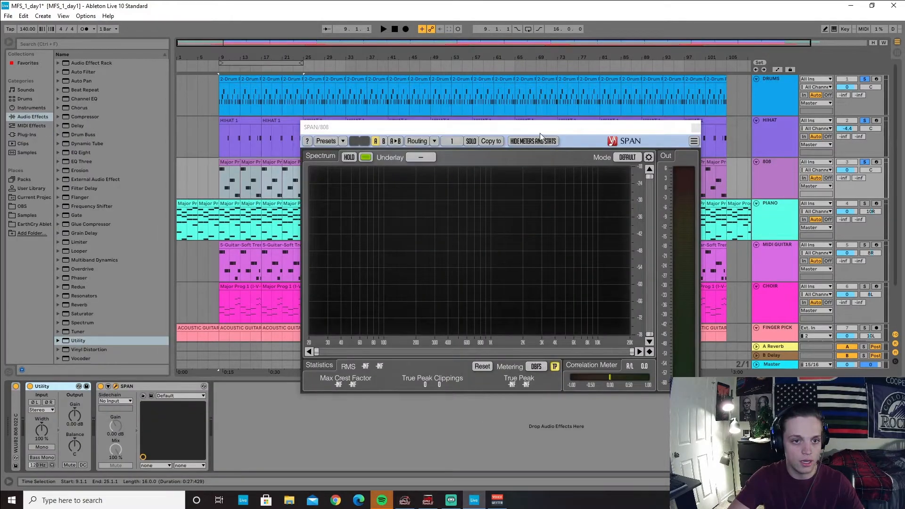
drag(540, 132, 515, 161)
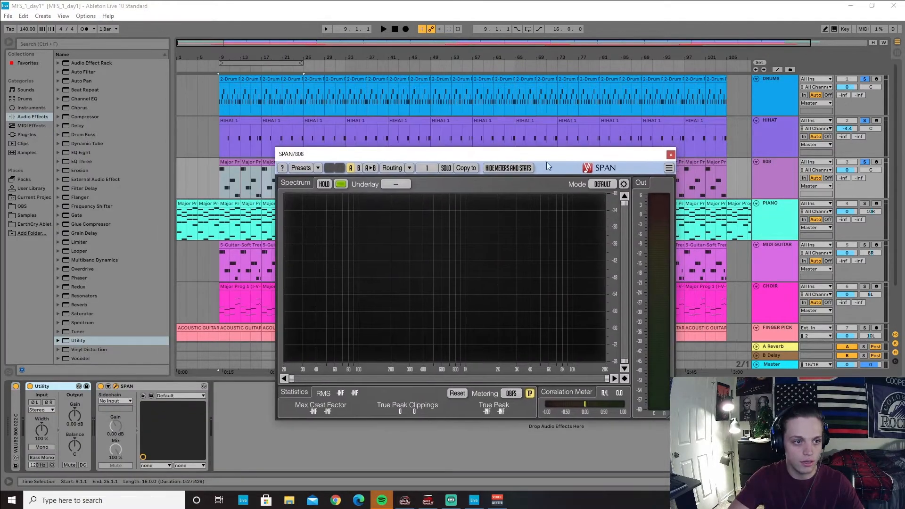
Lower the 808 Utility's gain to -16.1 dB while monitoring the level in SPAN during playback
key(space)
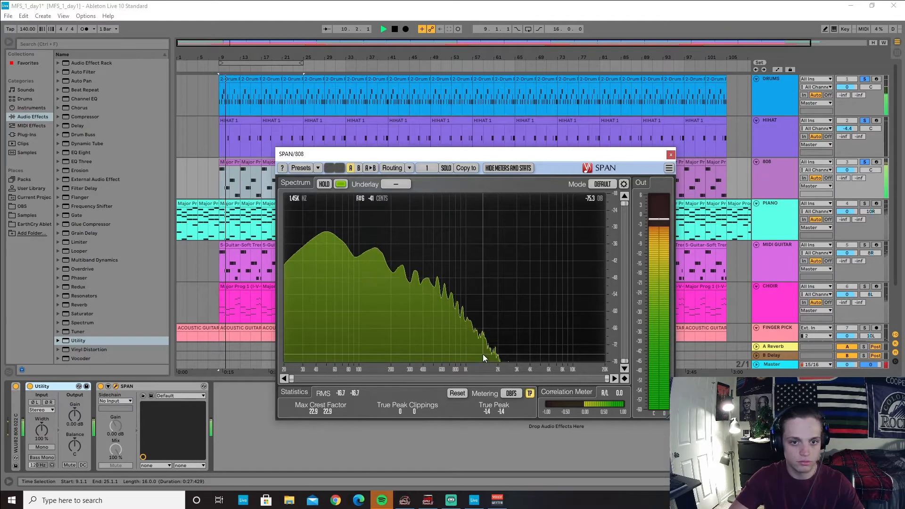
key(space)
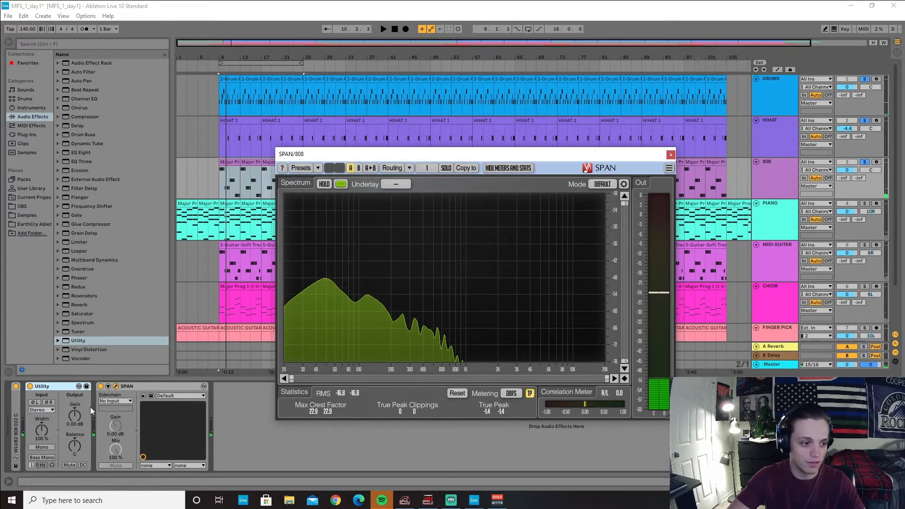
mouse_move(80, 418)
mouse_down()
mouse_move(79, 448)
mouse_move(79, 425)
mouse_up()
key(space)
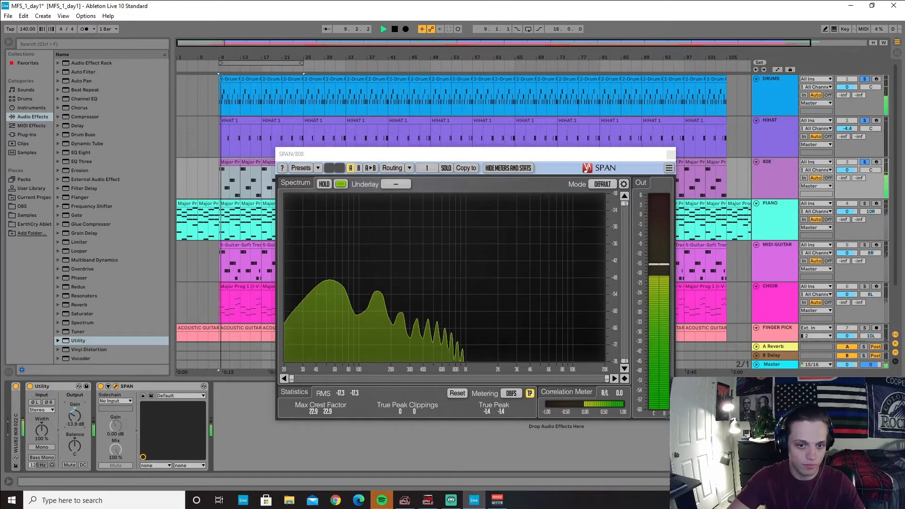
Add the Overdrive preset Distort between Utility and SPAN on the 808, listen with it bypassed, and turn it on
key(space)
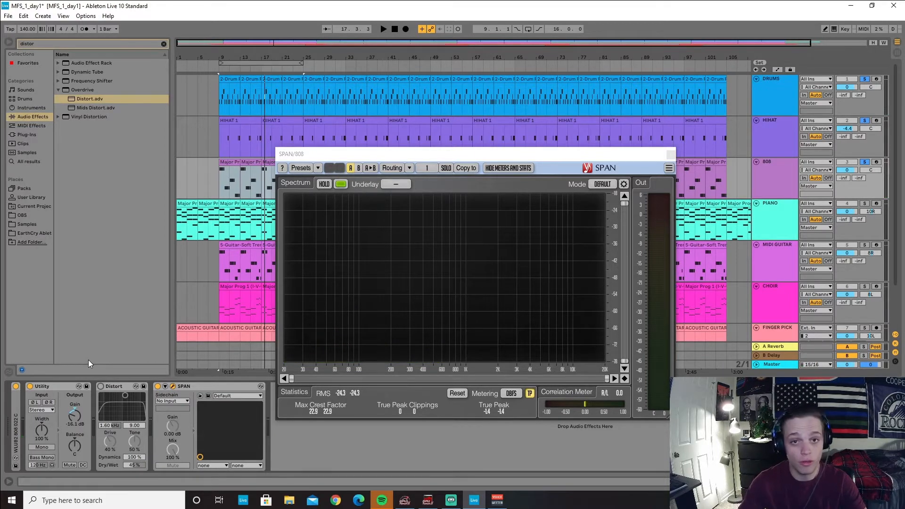
key(space)
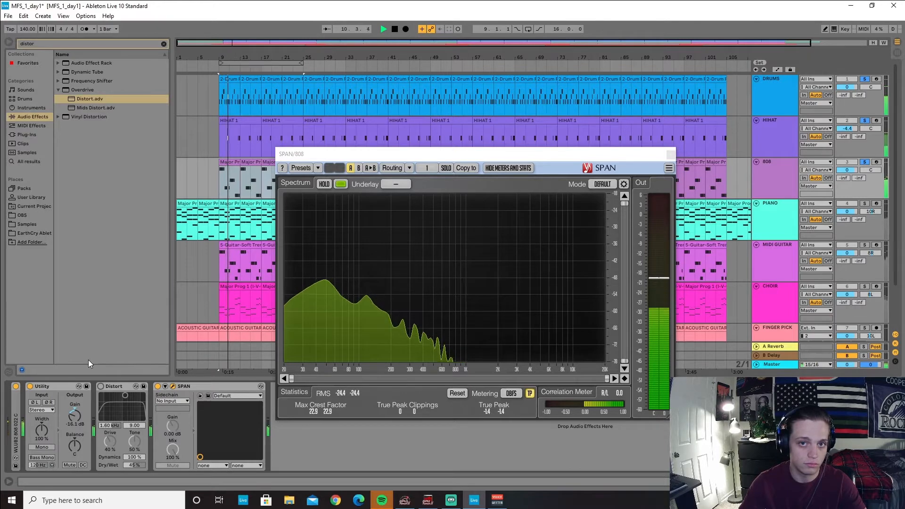
key(space)
click(101, 386)
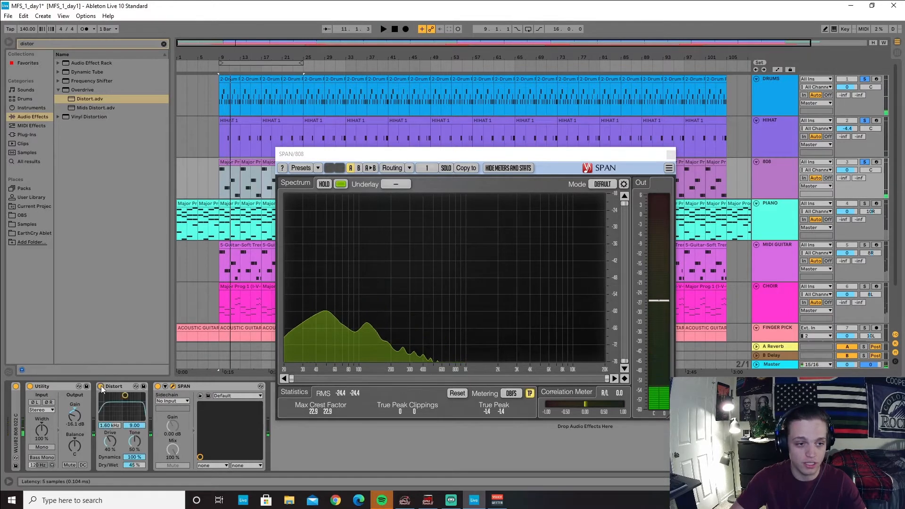
Set the 808's Distort to 1.21 kHz, 54% drive and 61% dry/wet, lower Utility's gain to -27.3 dB during playback, and close SPAN
key(space)
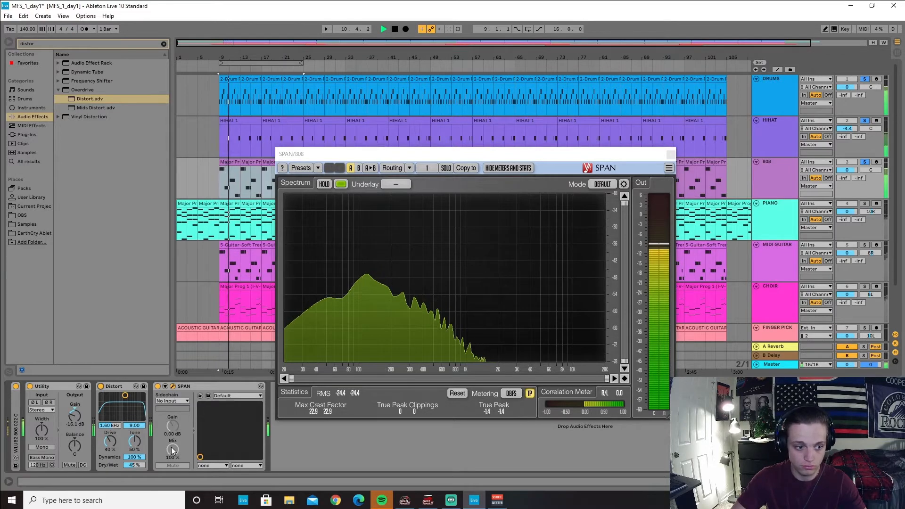
key(space)
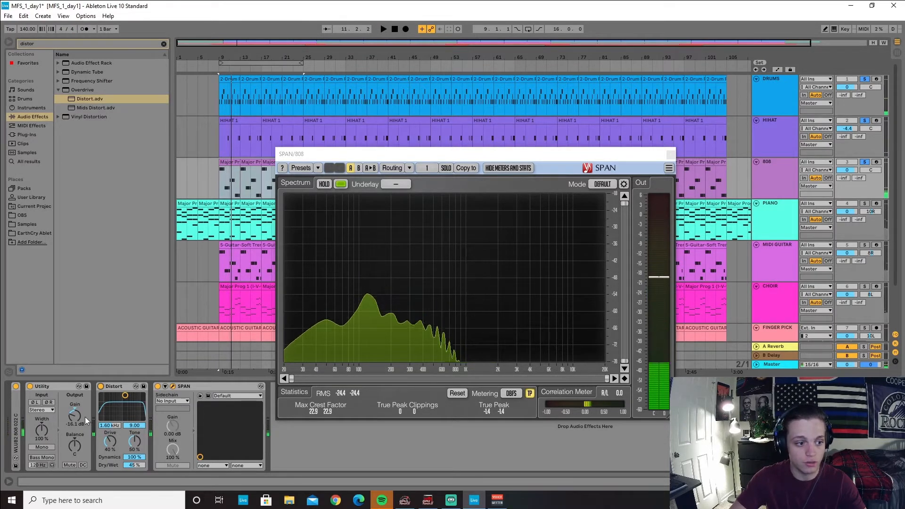
key(space)
drag(77, 417, 77, 424)
key(space)
click(673, 156)
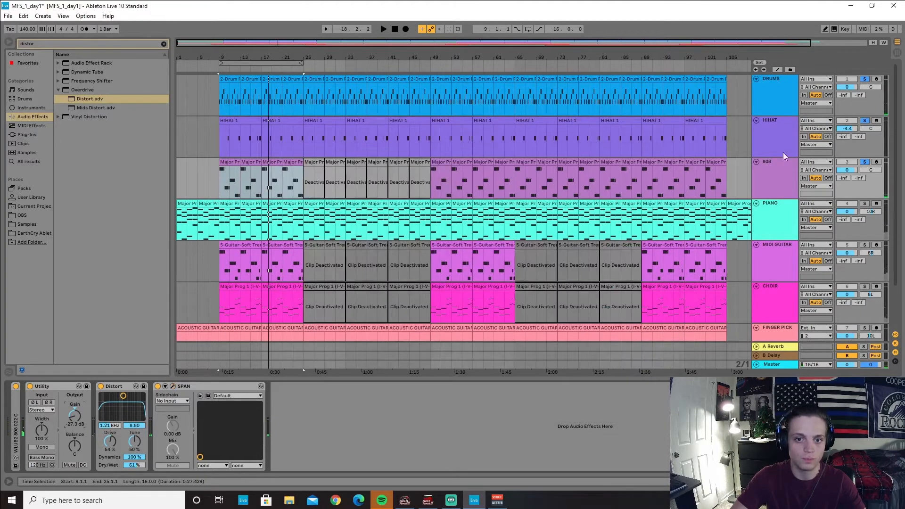
Group the DRUMS and HIHAT tracks and name the group DRUM GROUP
click(770, 85)
shift+click(759, 179)
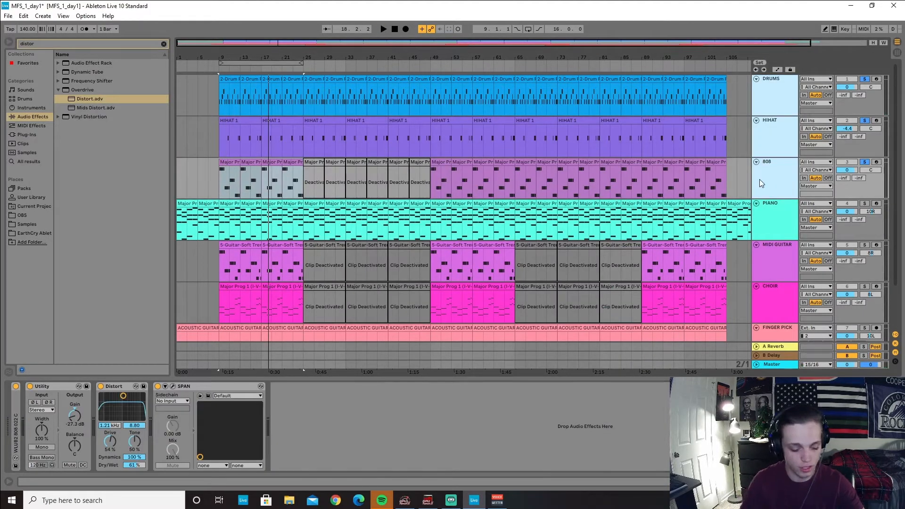
click(782, 89)
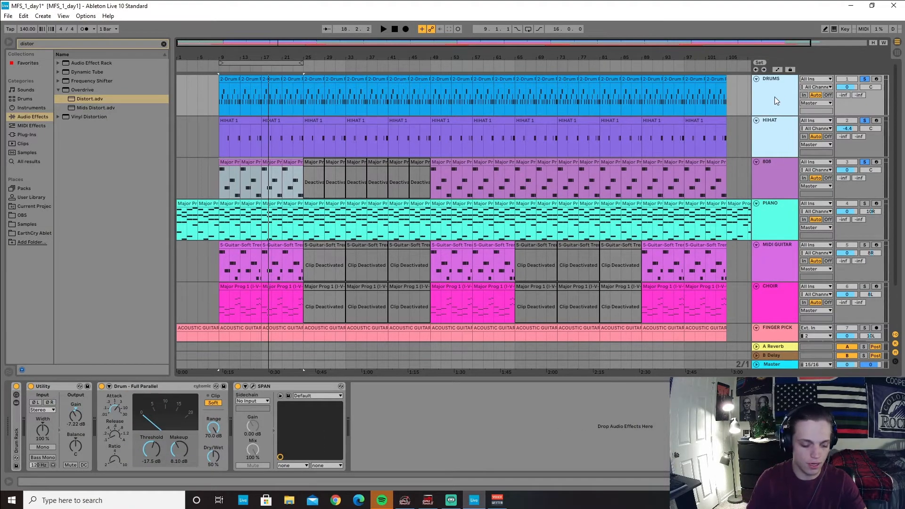
key(ctrl+g)
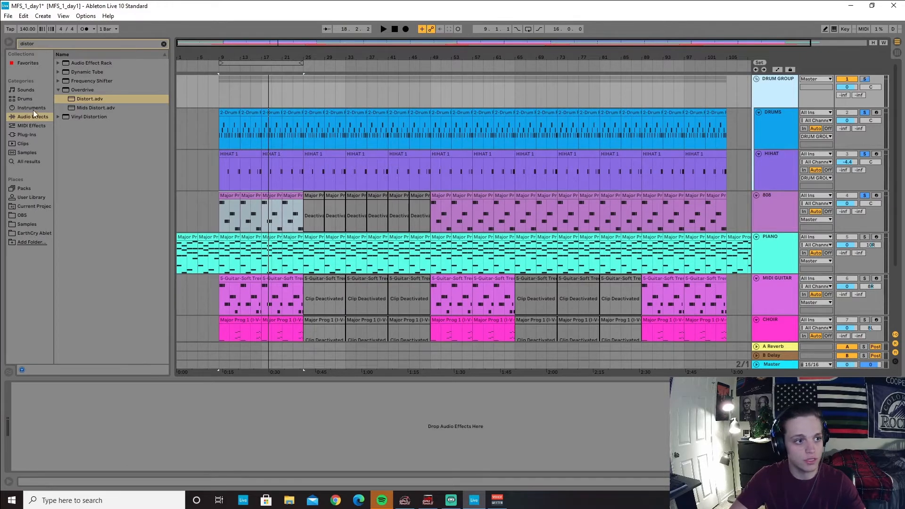
Add Utility followed by SPAN to the DRUM GROUP and set Utility's gain to -1.11 dB while monitoring playback
click(27, 134)
double_click(89, 90)
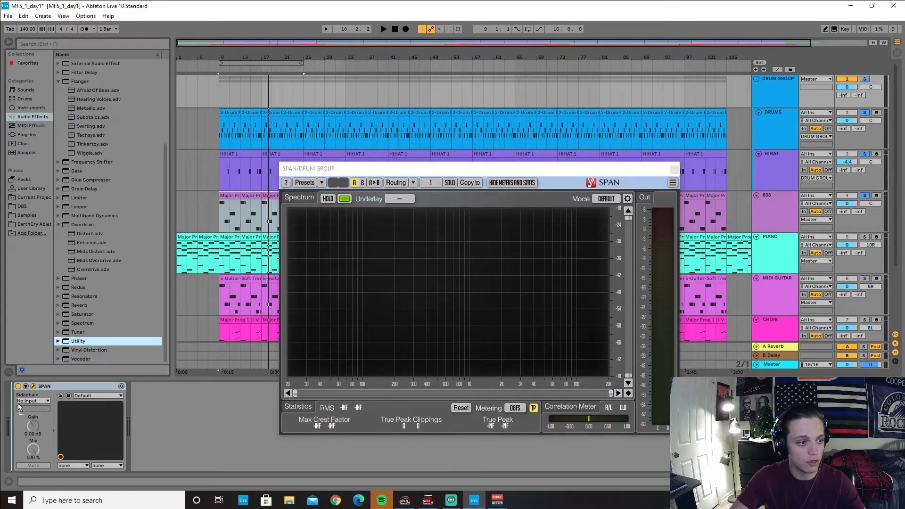
drag(77, 341, 17, 405)
drag(587, 170, 542, 107)
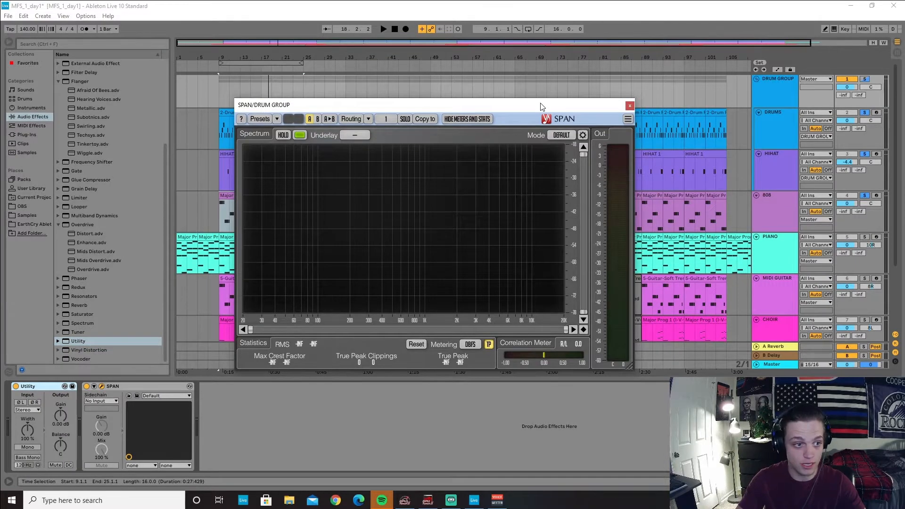
key(space)
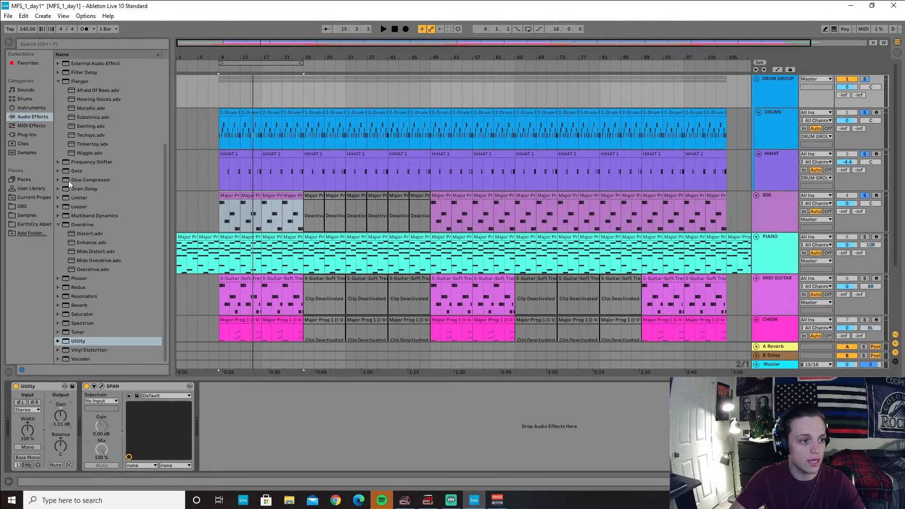
Add the Compressor preset Gentle Squeeze between Utility and SPAN on the DRUM GROUP
scroll(58, 165, up, 4)
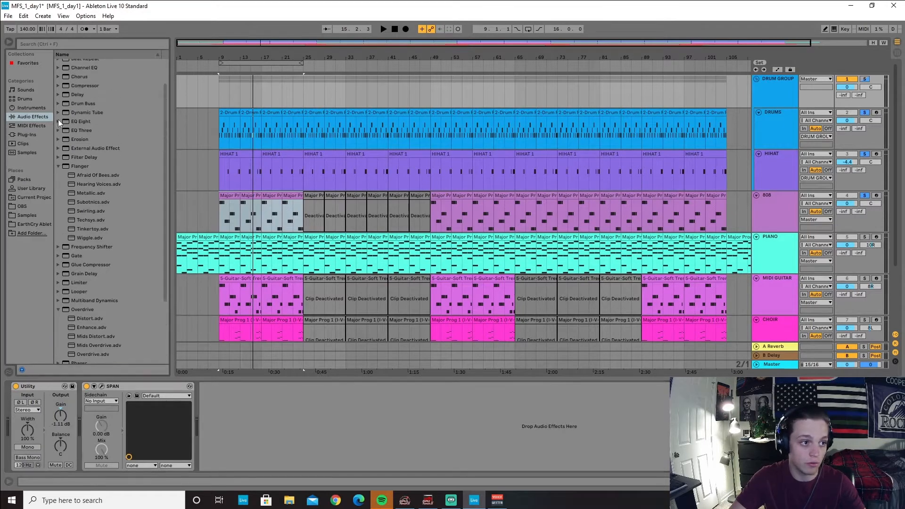
click(56, 87)
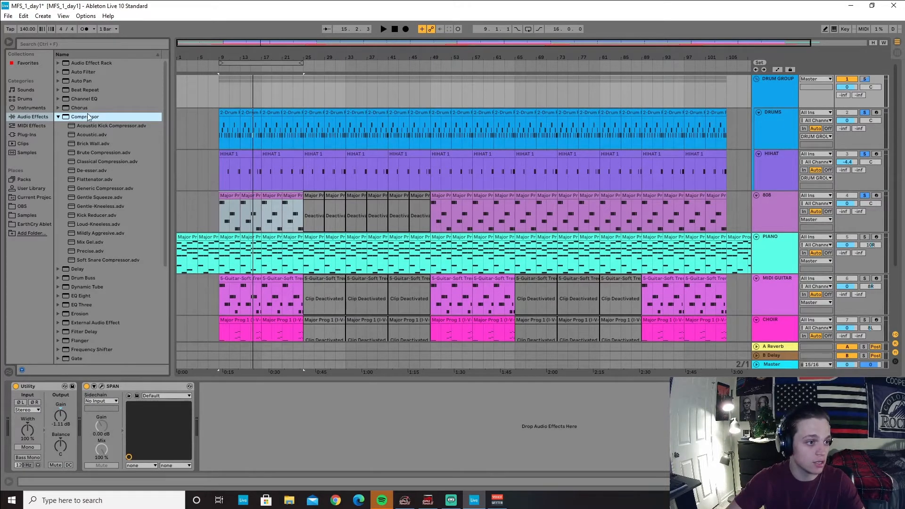
drag(103, 200, 102, 448)
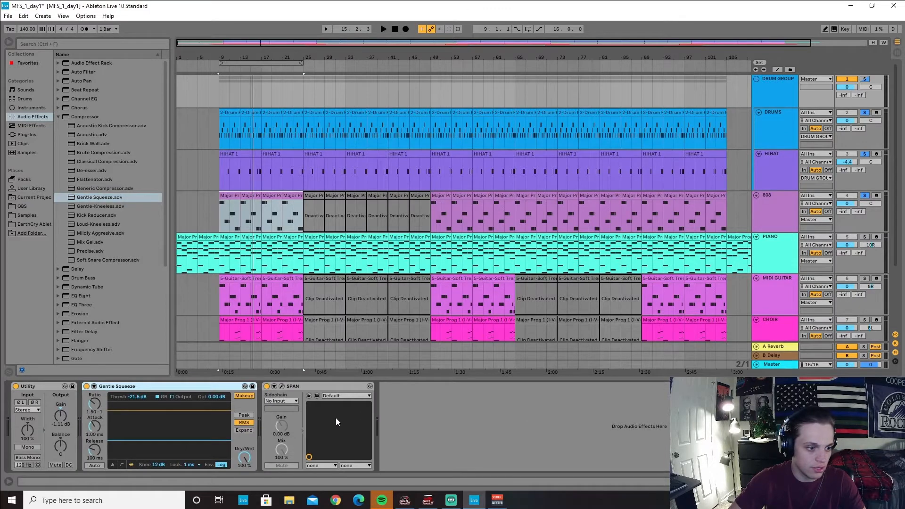
Lower the DRUM GROUP Utility's gain to -4.44 dB while checking the playback level in SPAN
key(space)
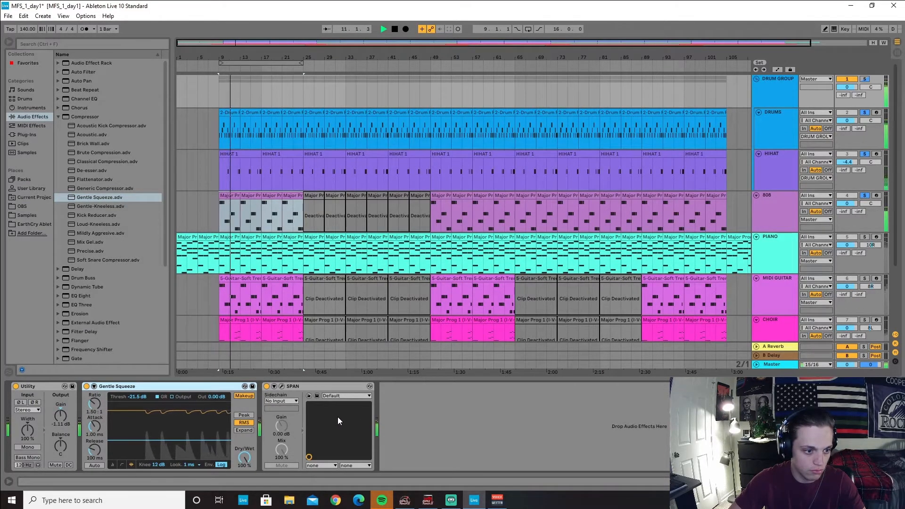
click(281, 387)
click(282, 387)
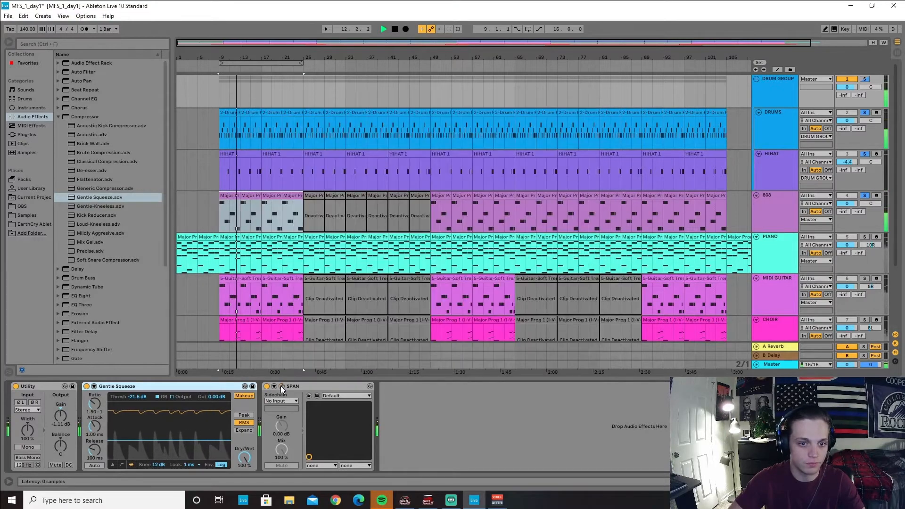
click(281, 386)
click(636, 97)
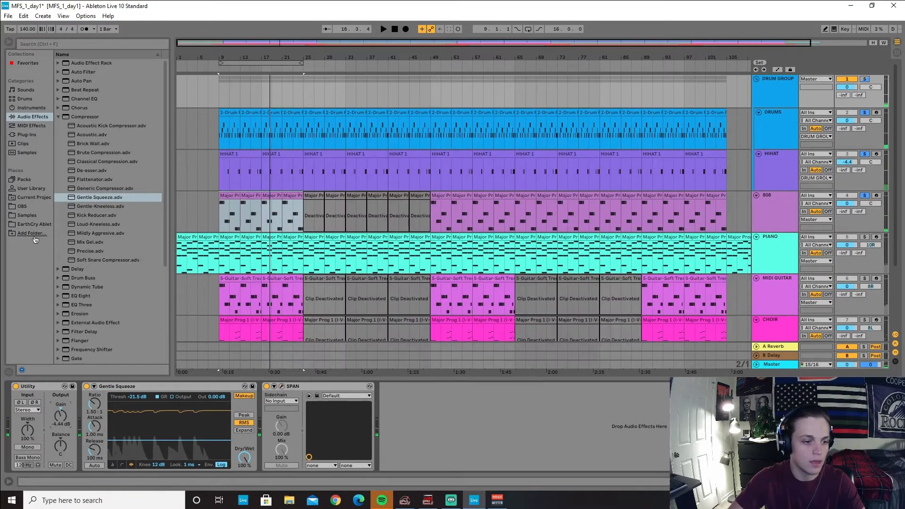
Add EQ Eight between Gentle Squeeze and SPAN on the DRUM GROUP and expand its display
scroll(71, 234, down, 4)
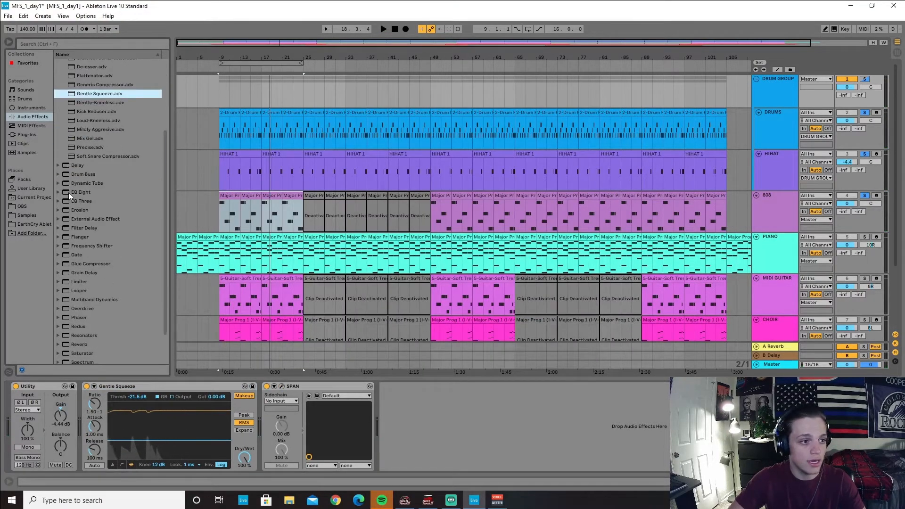
drag(68, 192, 264, 395)
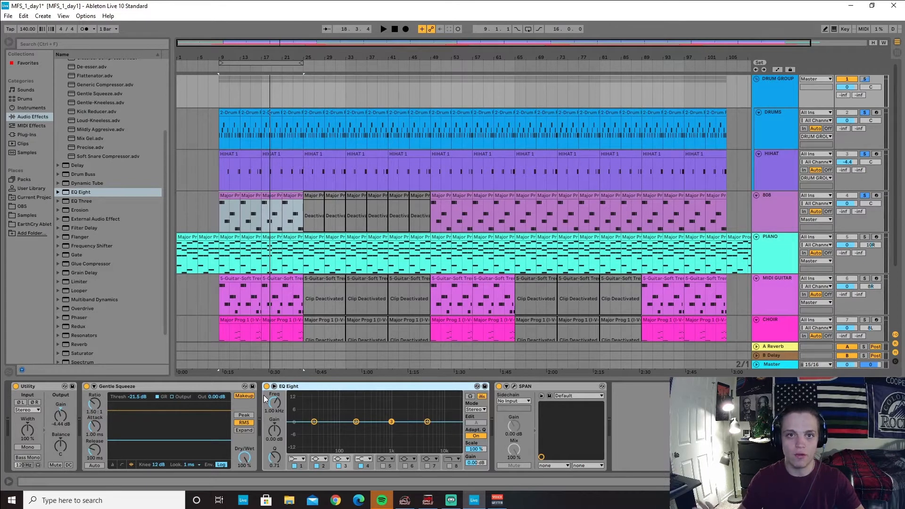
click(274, 386)
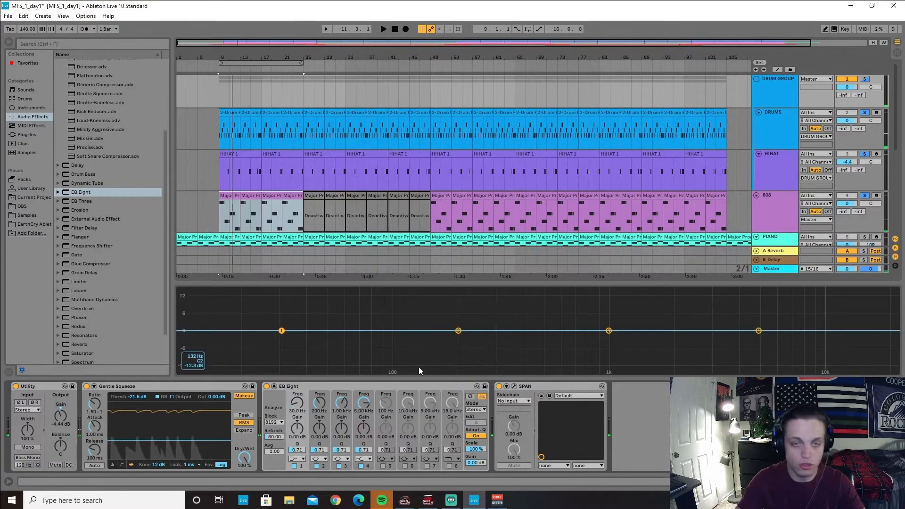
Shape EQ Eight's band 1 as a bell boost of 3.28 dB at 52.5 Hz with Q 2.47, checking the spectrum during playback
key(space)
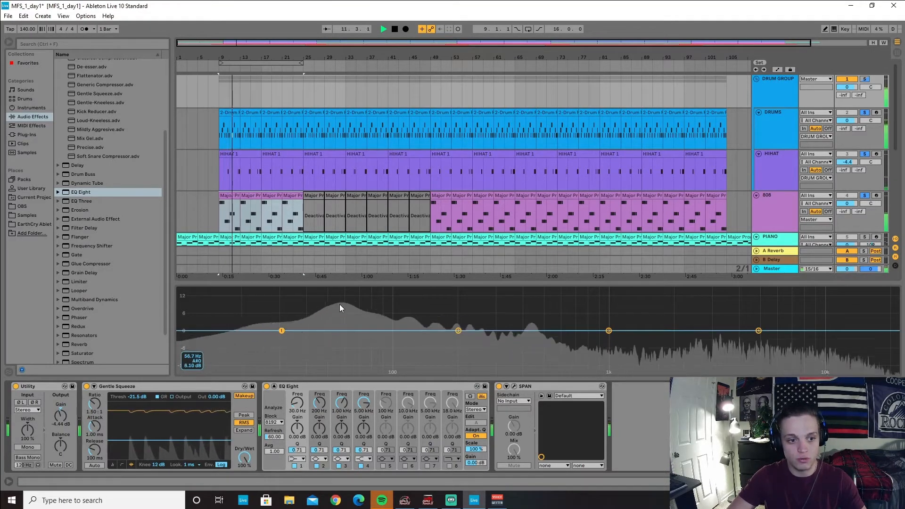
key(space)
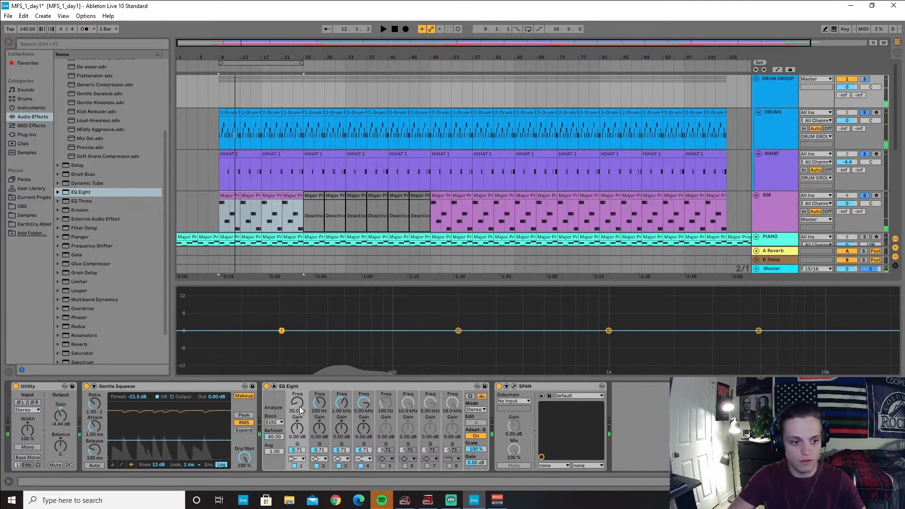
drag(296, 403, 296, 392)
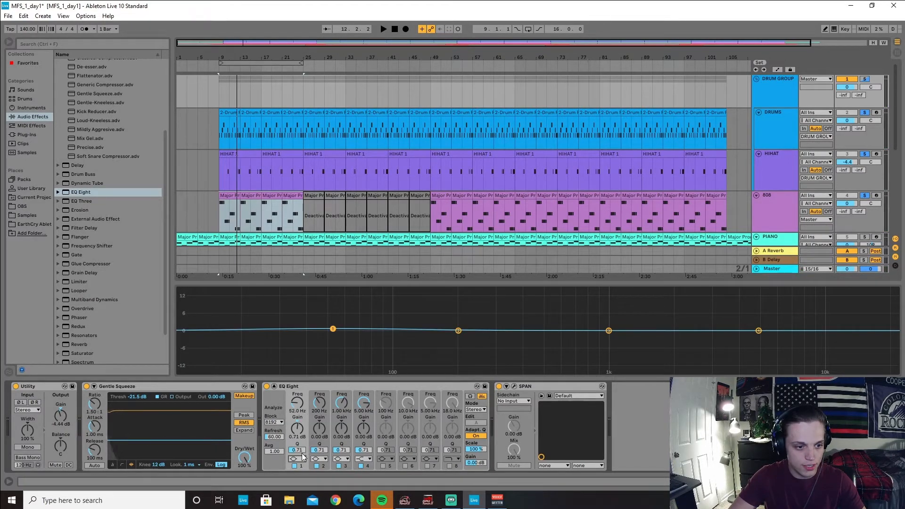
drag(303, 456, 296, 422)
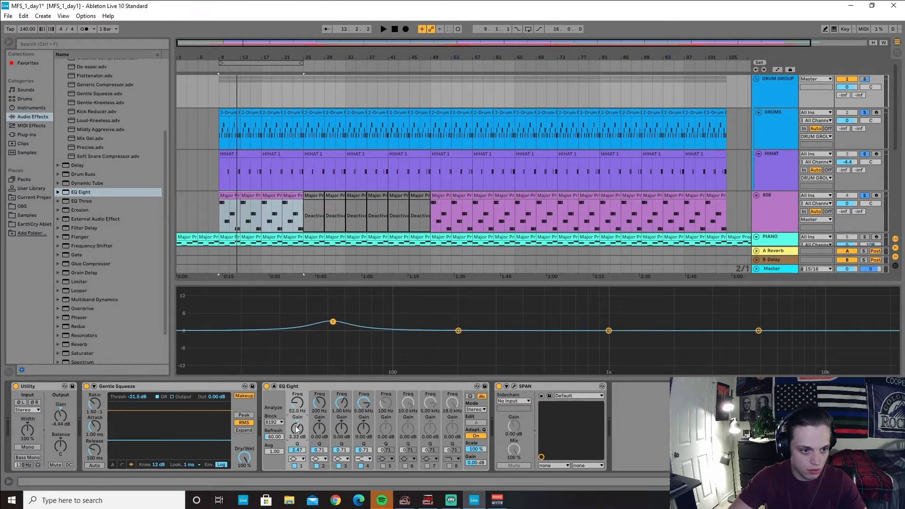
key(space)
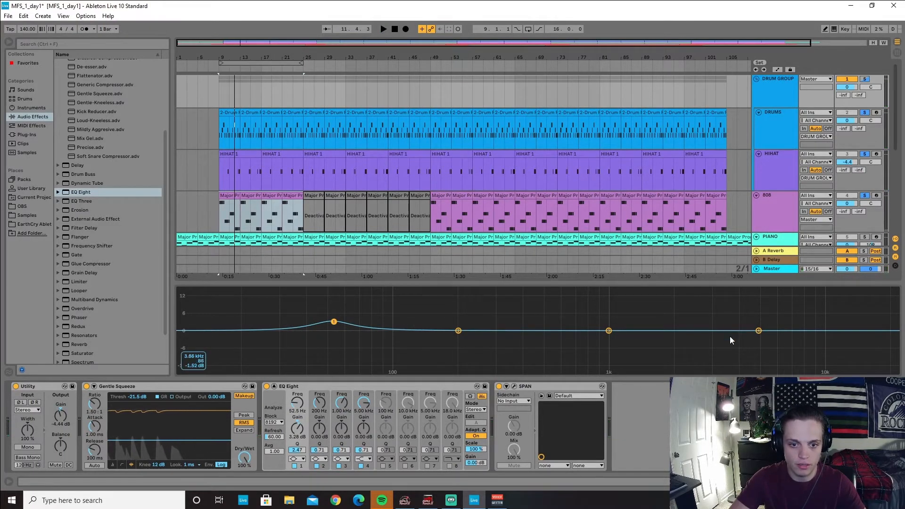
Set EQ Eight's band 2 to a 1.90 dB boost at 2.68 kHz with Q 2.18 and listen to it
drag(460, 330, 701, 324)
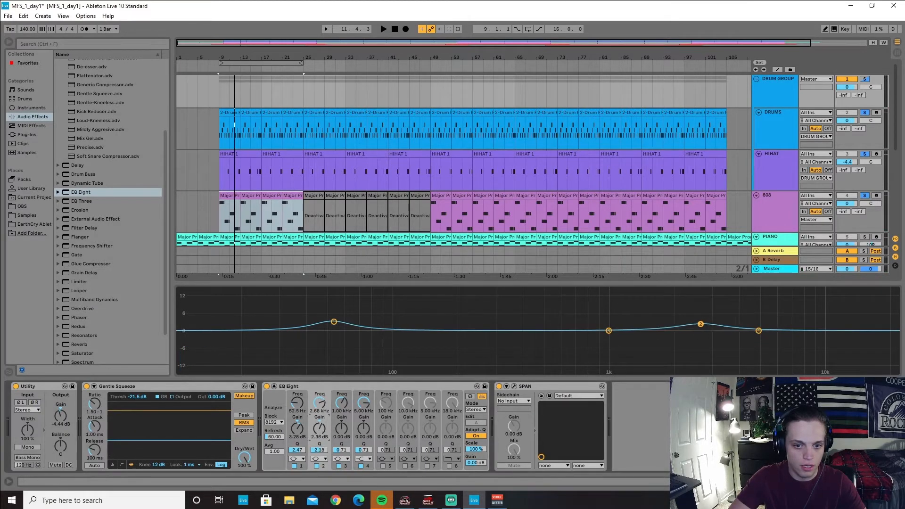
key(space)
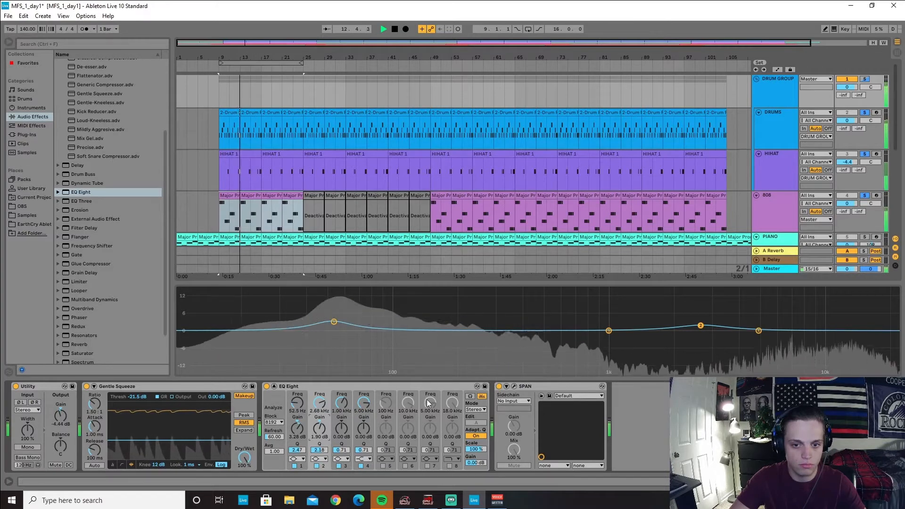
key(space)
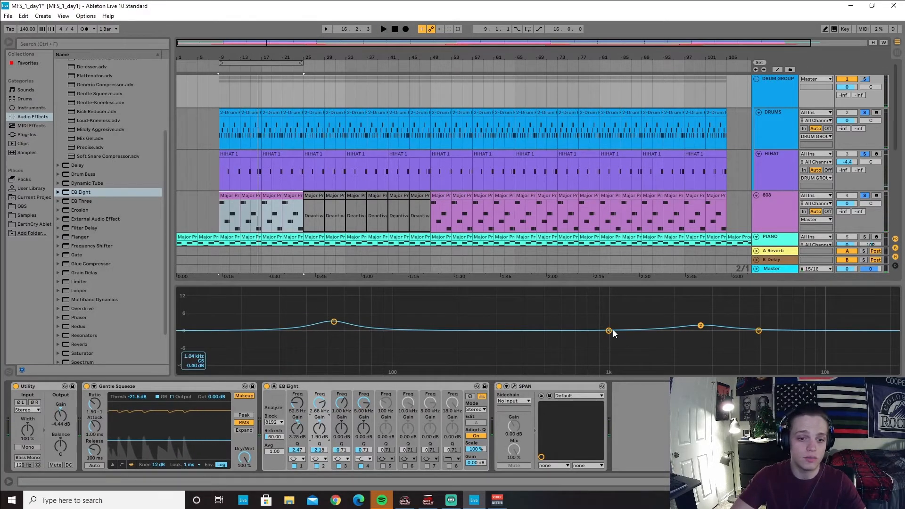
Turn EQ Eight's band 3 into a low-cut filter at 20 Hz
click(609, 331)
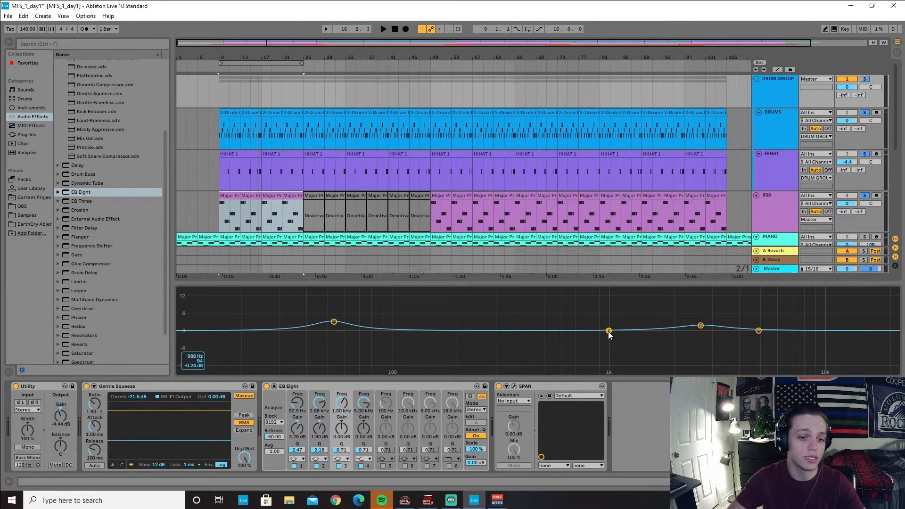
drag(343, 415, 343, 448)
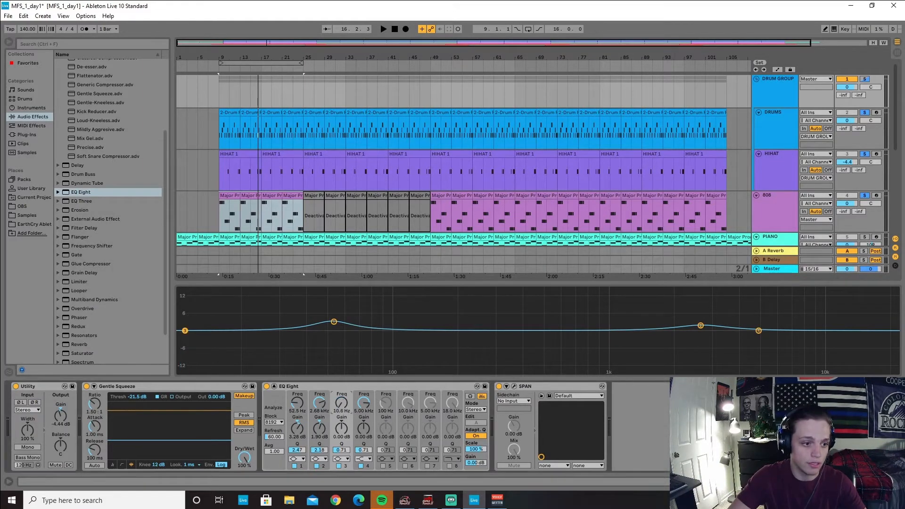
click(347, 459)
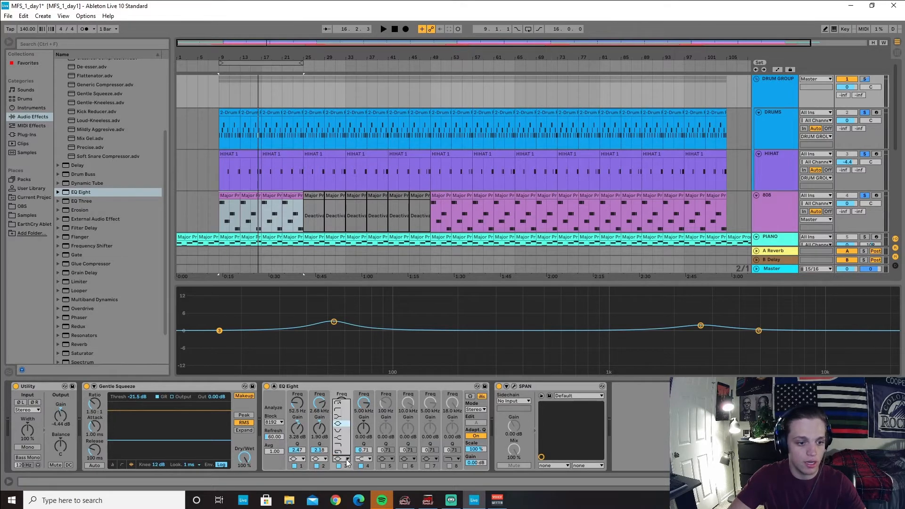
click(341, 411)
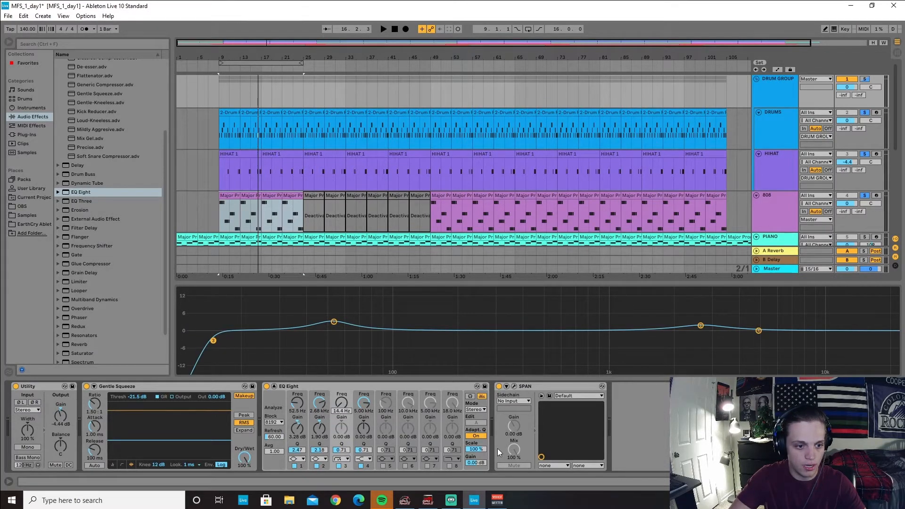
text(20)
key(Return)
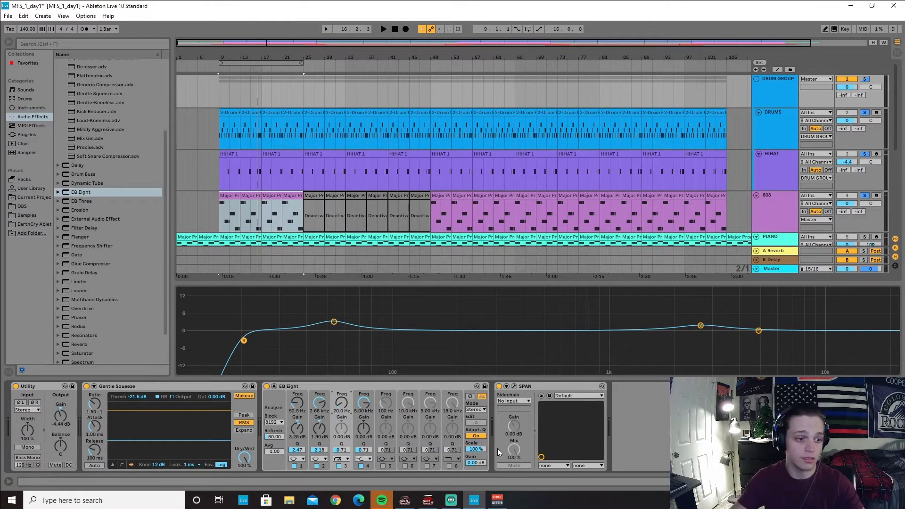
Fine-tune band 3's low cut to 19.9 Hz with Q 0.72 during playback
key(space)
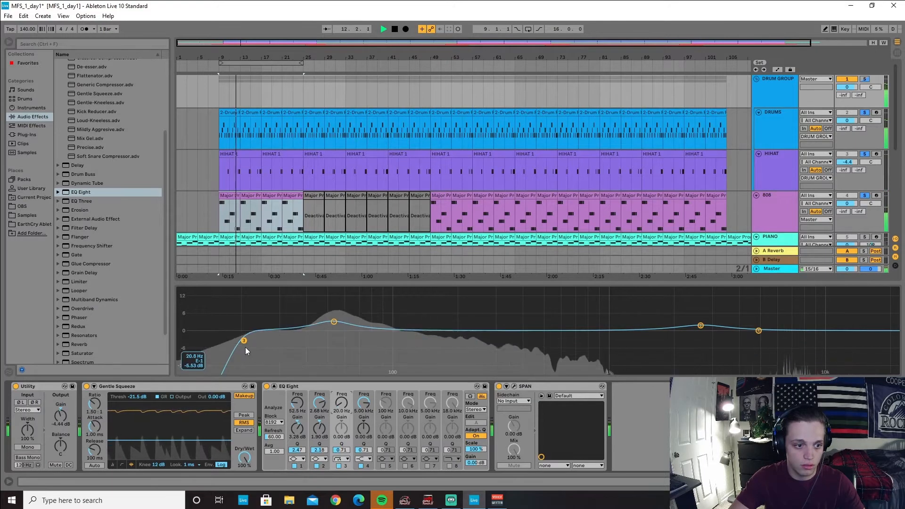
drag(243, 340, 243, 340)
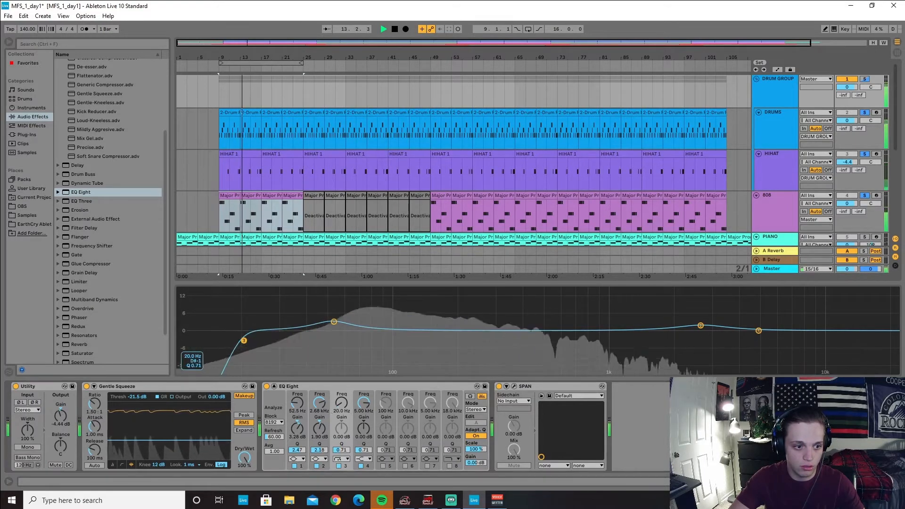
key(space)
Turn EQ Eight's band 4 into a high-cut filter at 14.3 kHz
click(759, 330)
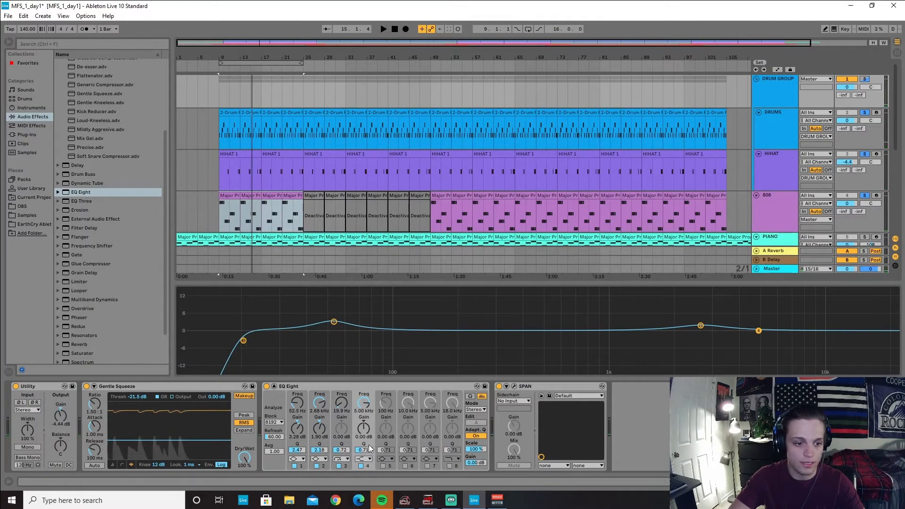
click(365, 404)
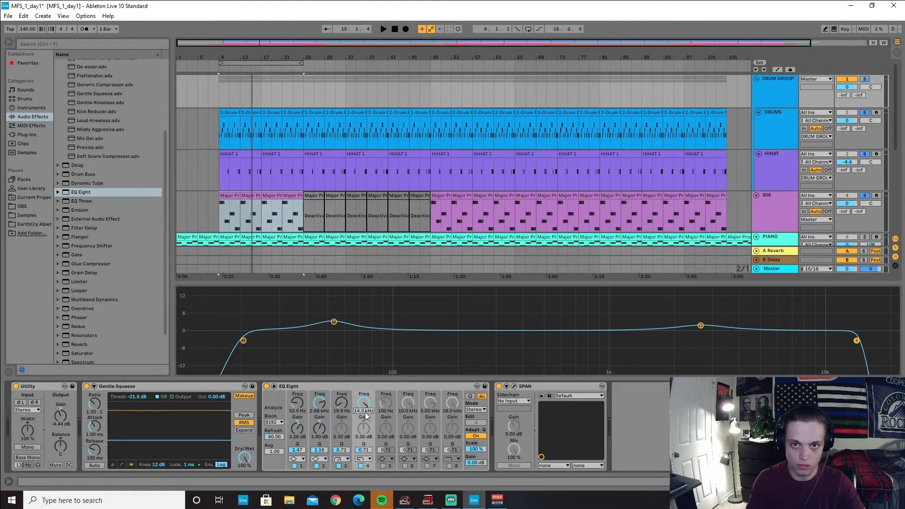
Set band 4's high cut to 20.0 kHz and compare the drum group with EQ Eight bypassed and active
key(Return)
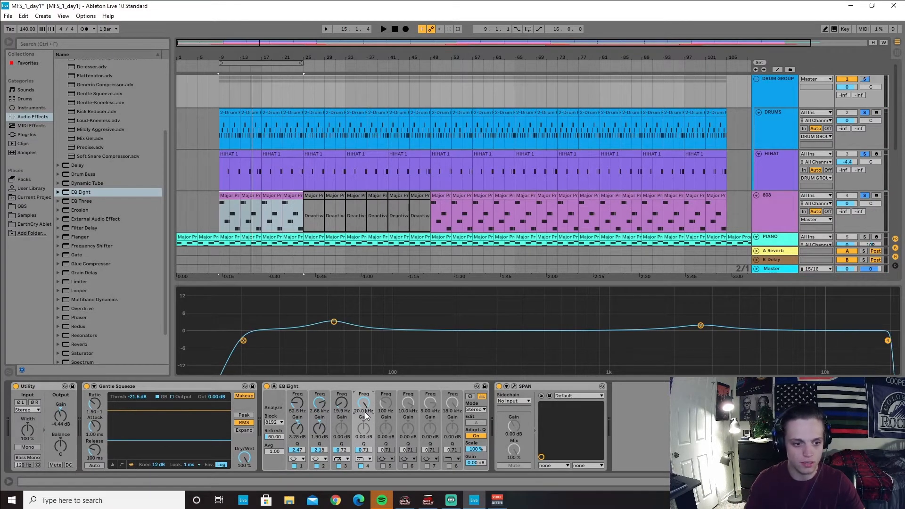
click(274, 386)
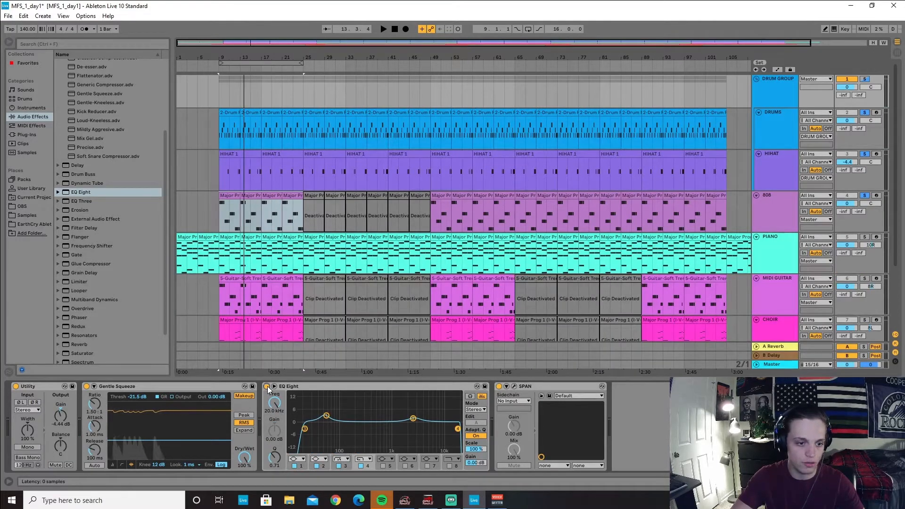
click(267, 387)
key(space)
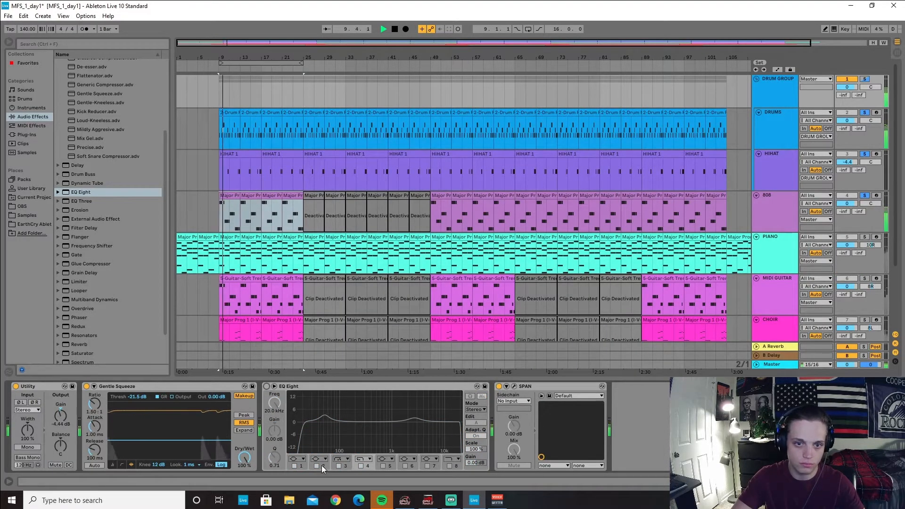
click(267, 386)
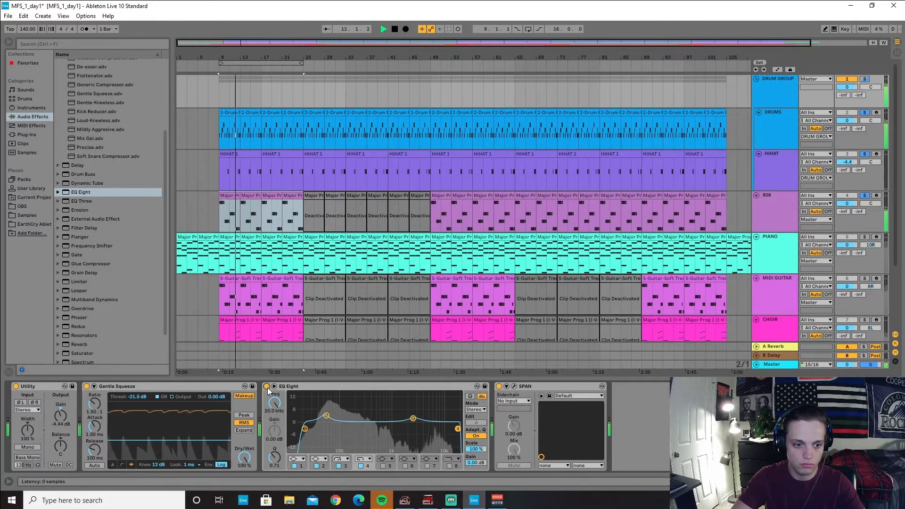
key(space)
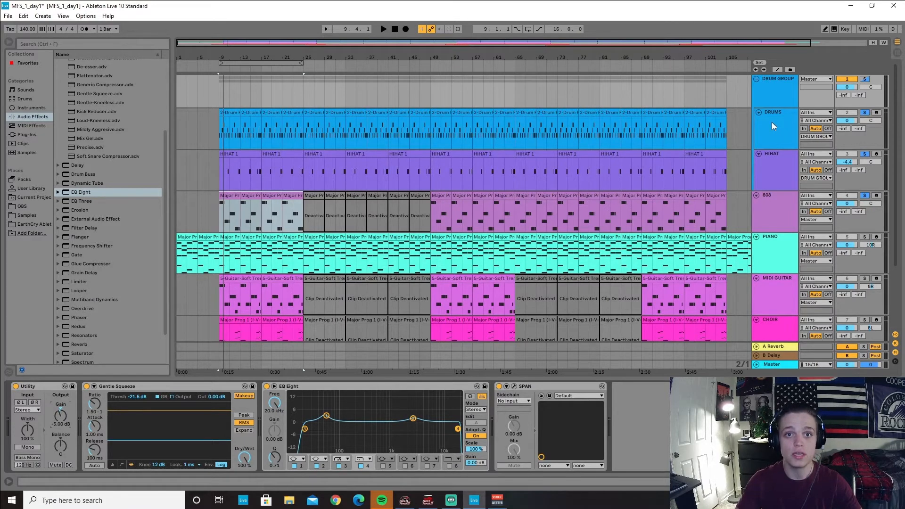
Add EQ Eight to the 808 track before SPAN, with a band 1 low cut at 20.8 Hz and a band 4 high cut
click(789, 215)
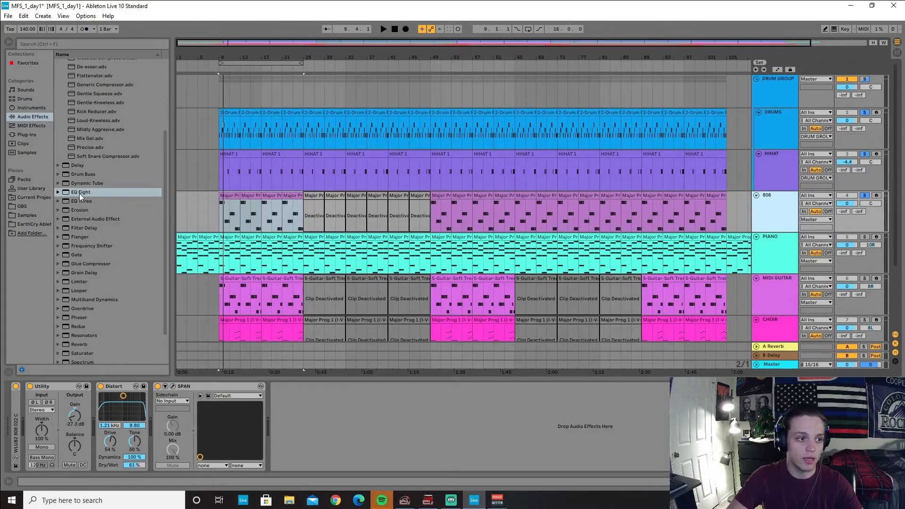
drag(80, 193, 169, 425)
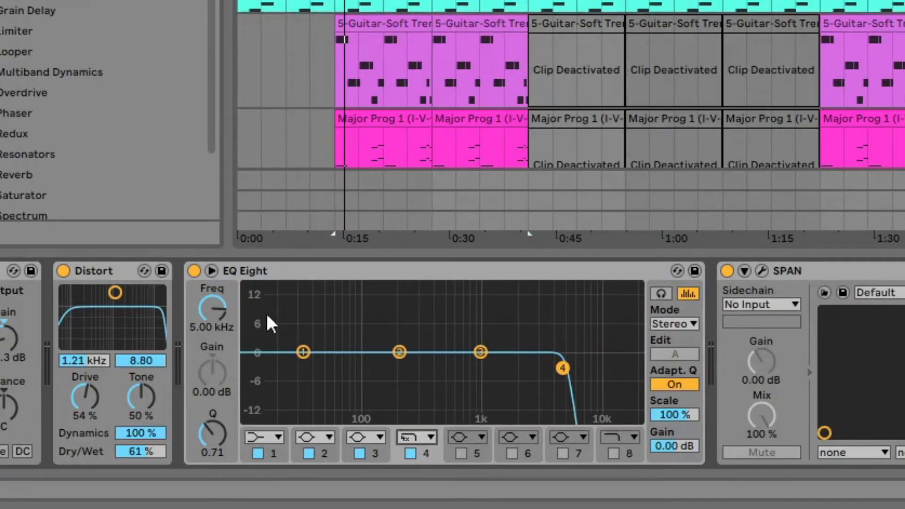
drag(216, 315, 216, 301)
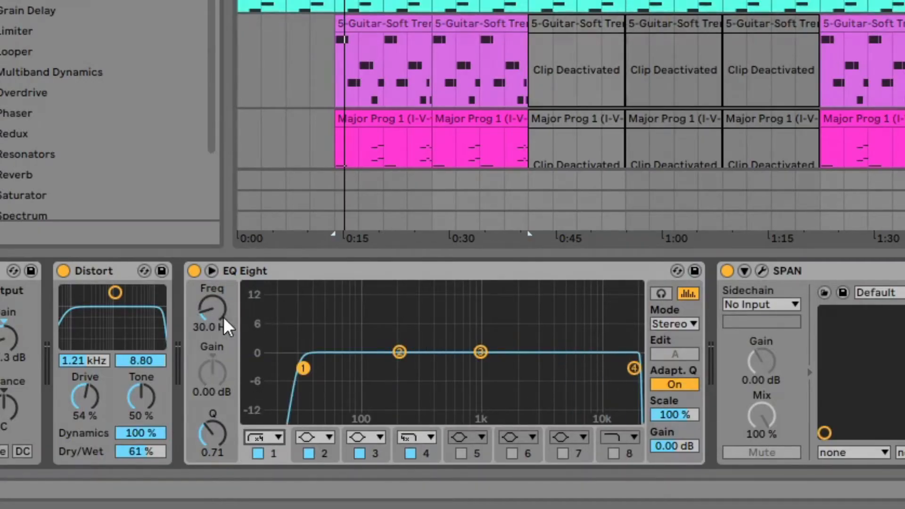
drag(222, 316, 223, 321)
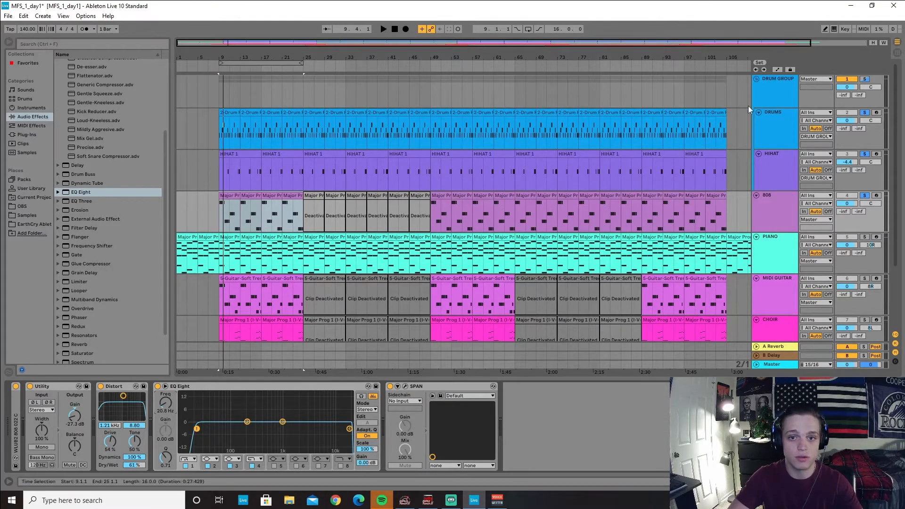
Check the frequency of EQ Eight's band 1 boost on the drum group
click(759, 114)
click(759, 114)
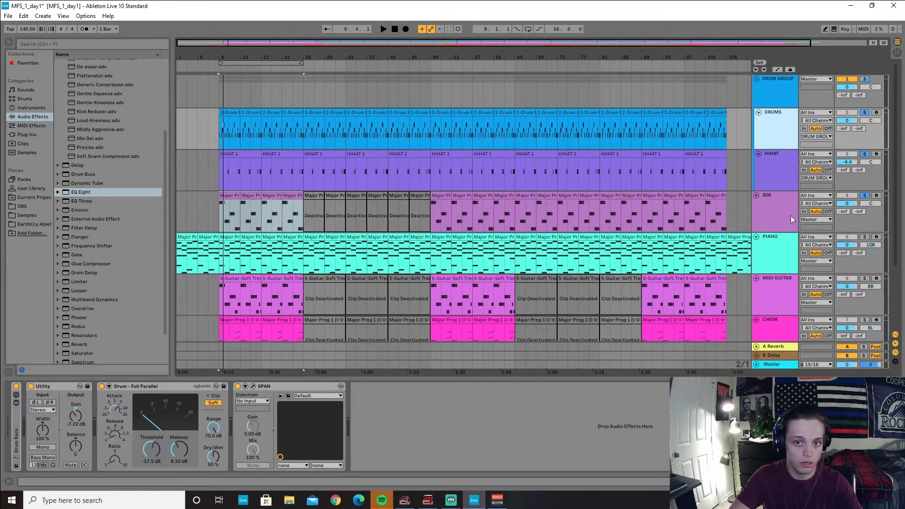
click(778, 94)
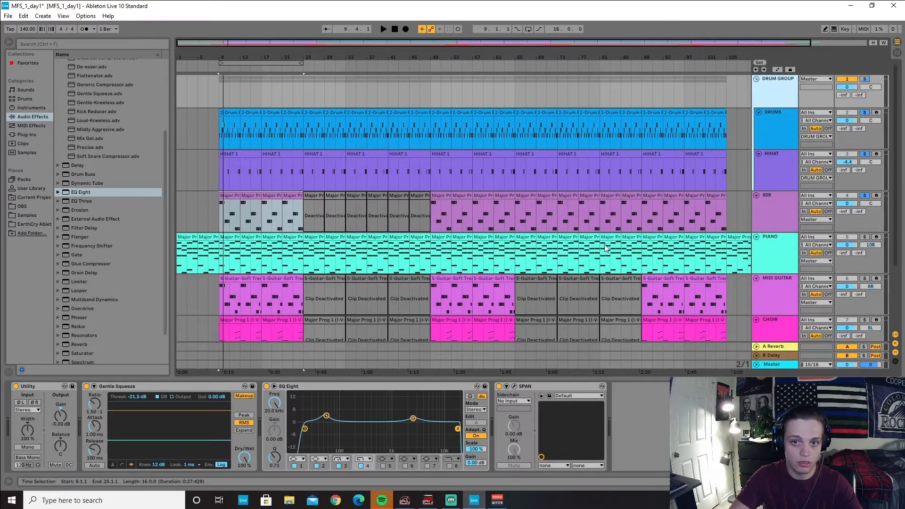
click(326, 416)
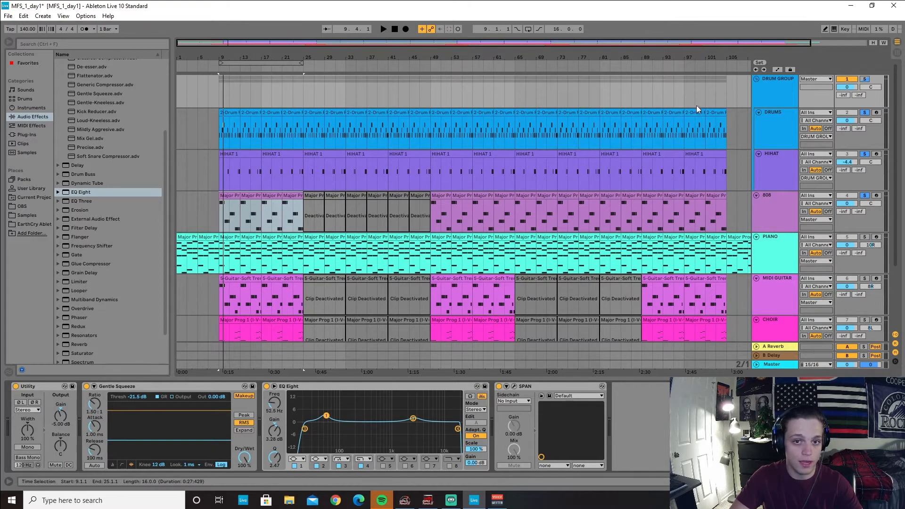
Set band 2 of the 808's EQ Eight to a 2.86 dB cut at 52.5 Hz with Q 2.70
click(777, 207)
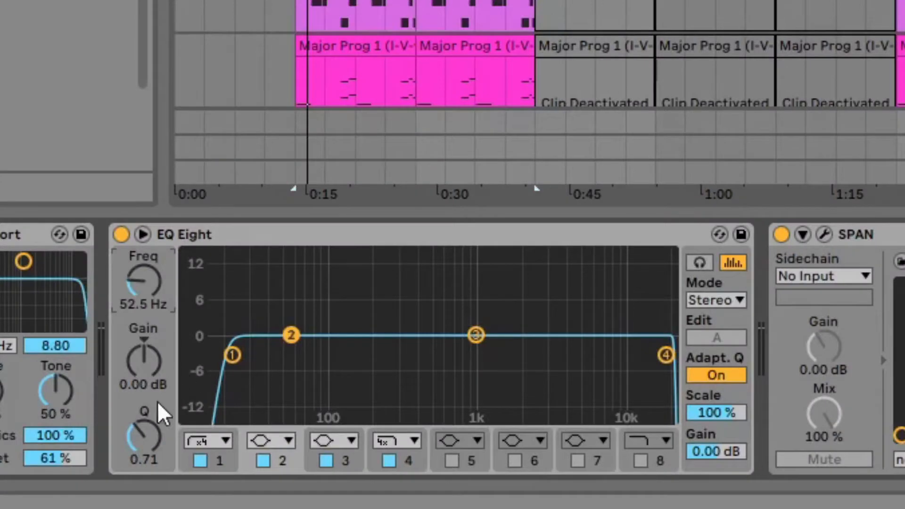
drag(166, 457, 144, 427)
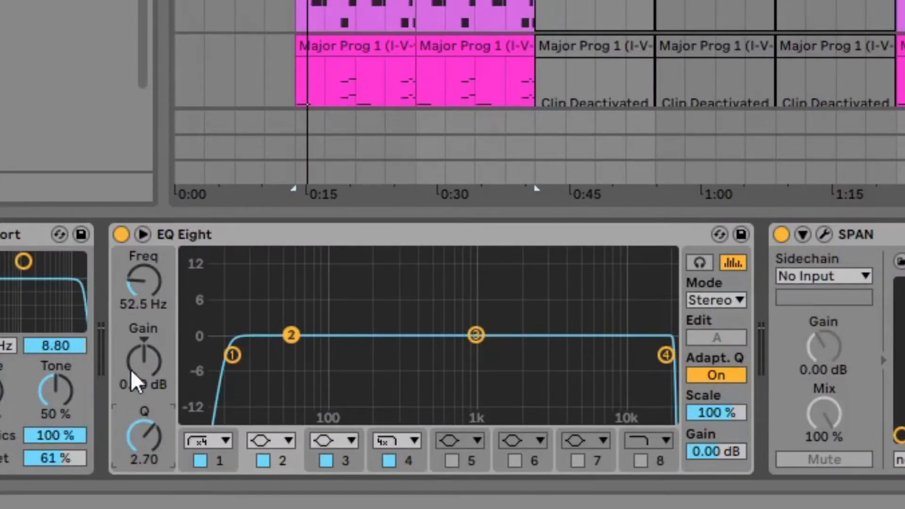
drag(137, 374, 137, 390)
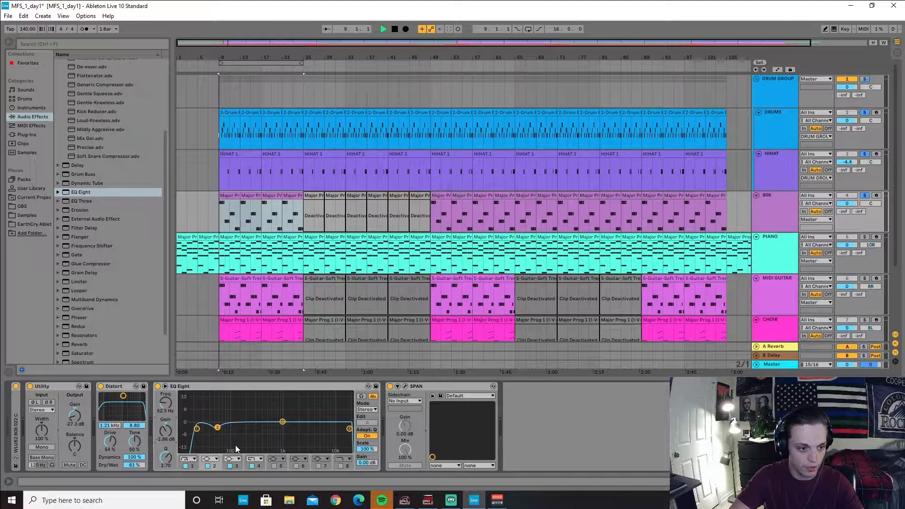
Set band 4's high cut on the 808's EQ Eight to 7.79 kHz while listening to playback
key(space)
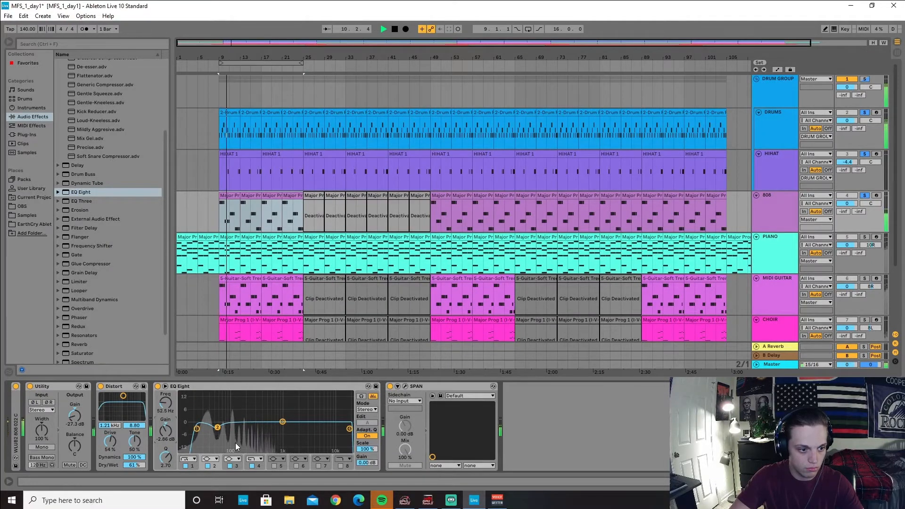
click(349, 428)
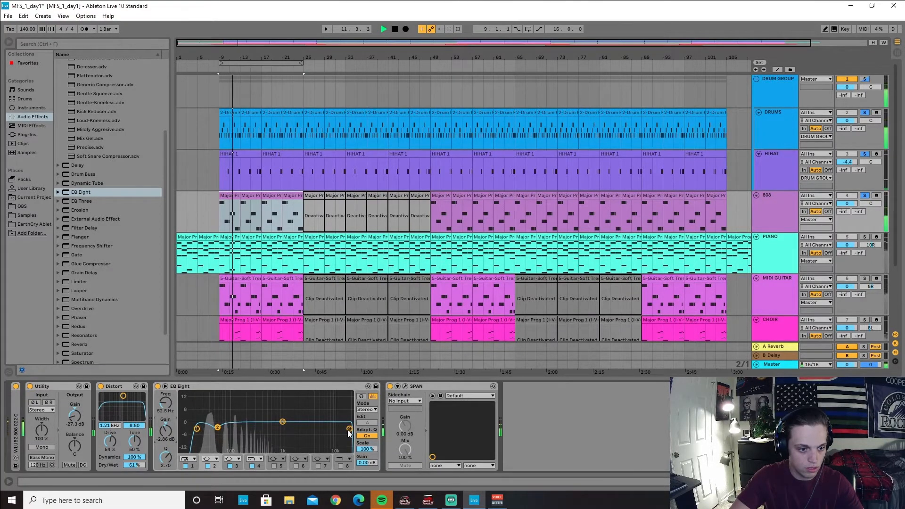
key(space)
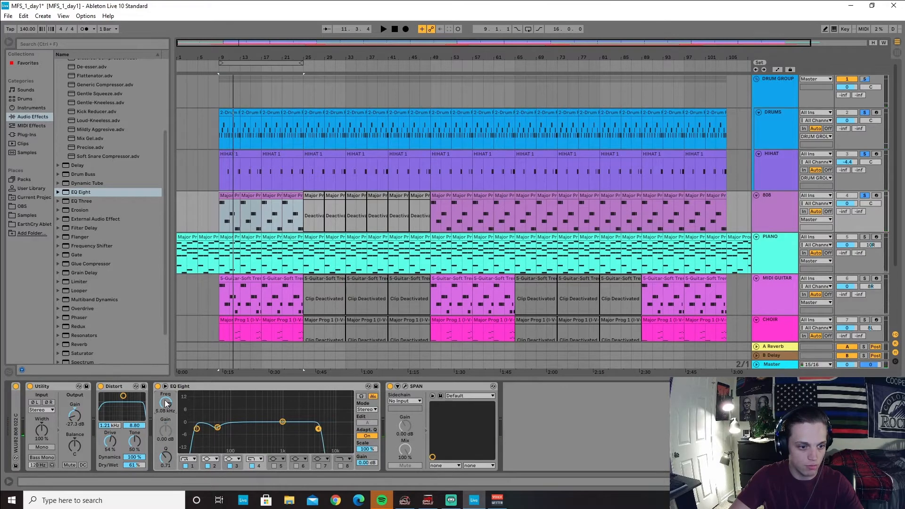
key(space)
drag(166, 403, 166, 393)
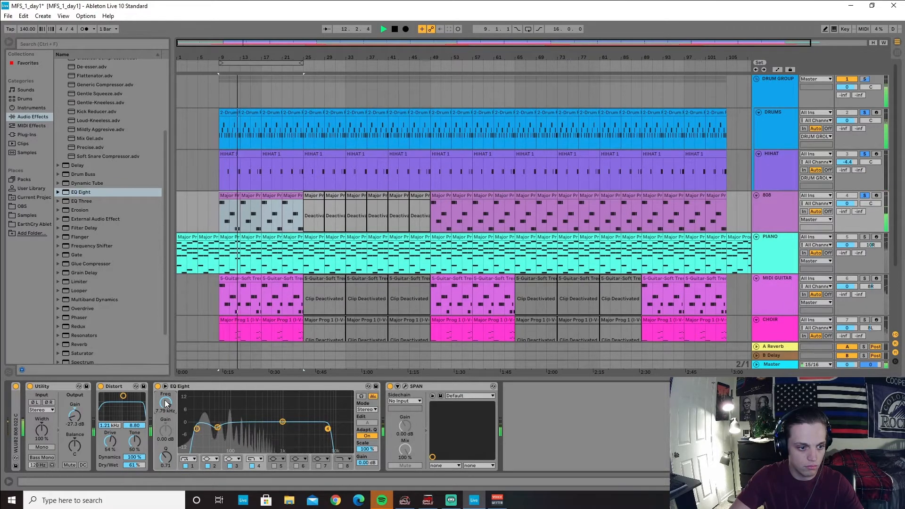
key(space)
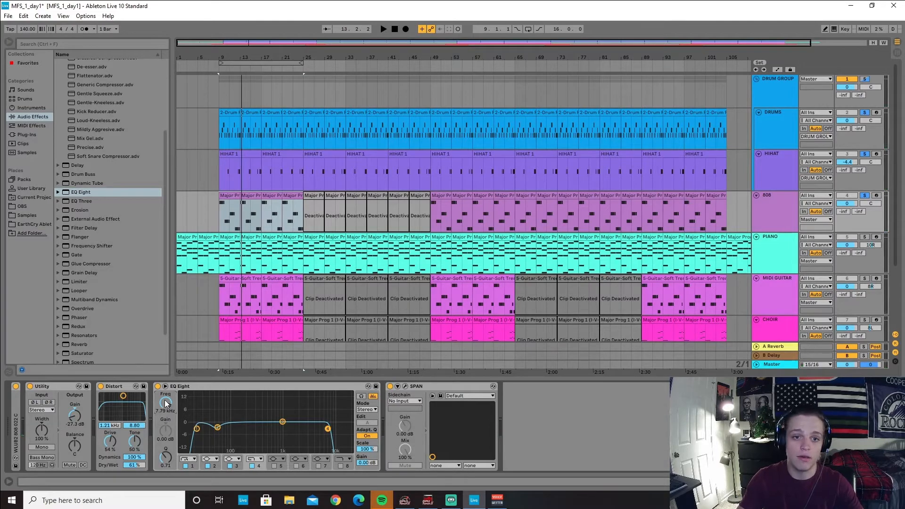
Compare the 808 with EQ Eight bypassed and active during playback, and set band 2's Q to 3.10
click(158, 386)
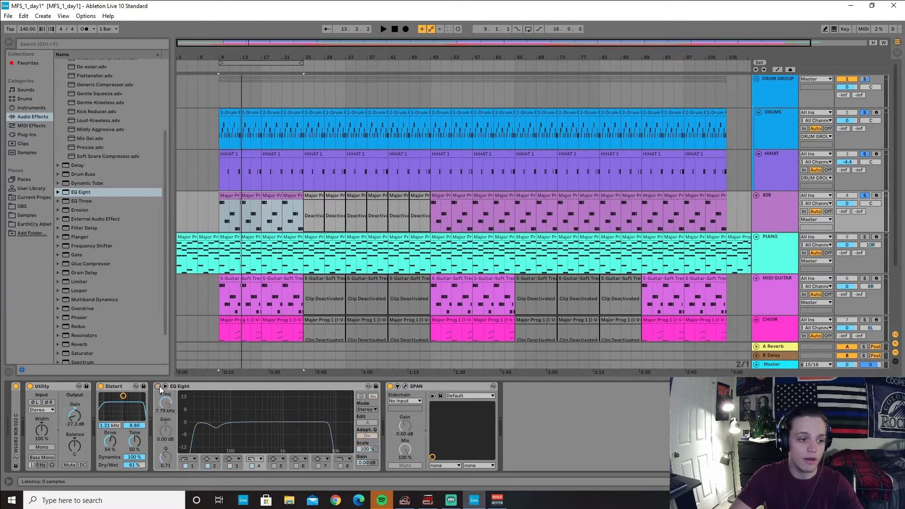
key(space)
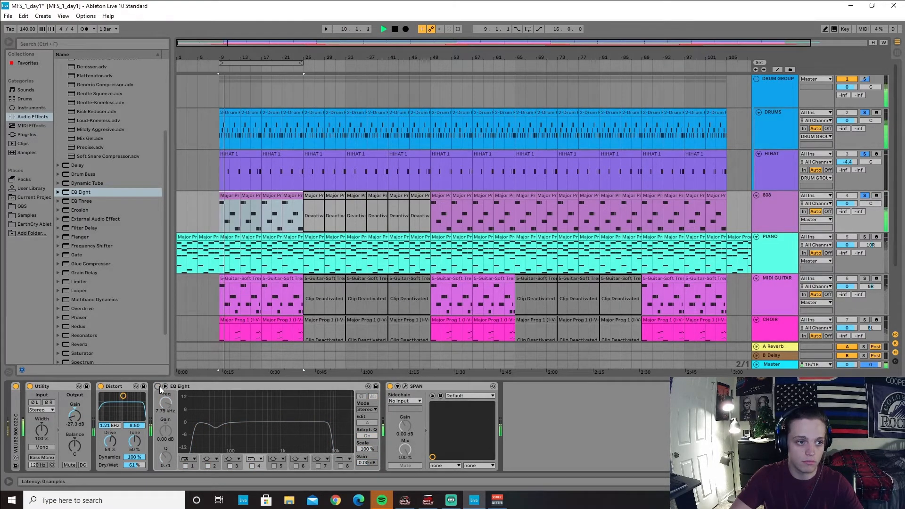
click(158, 386)
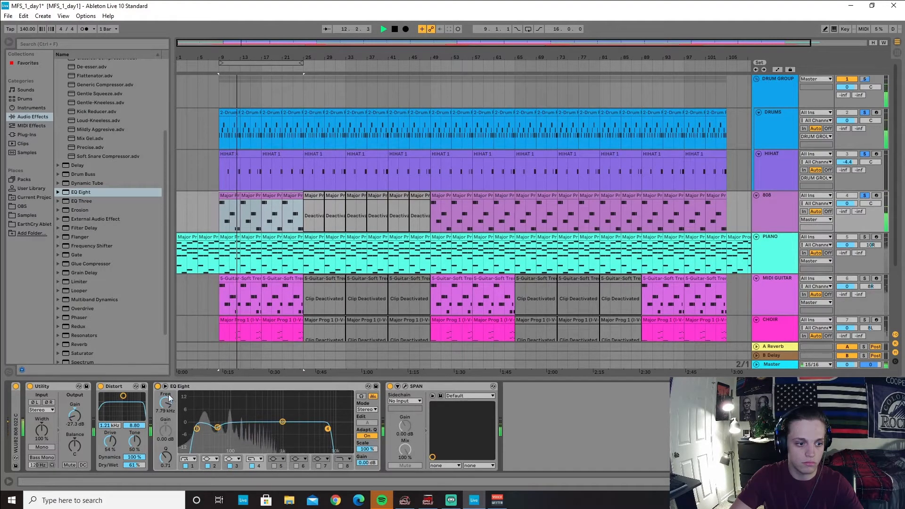
click(219, 428)
key(space)
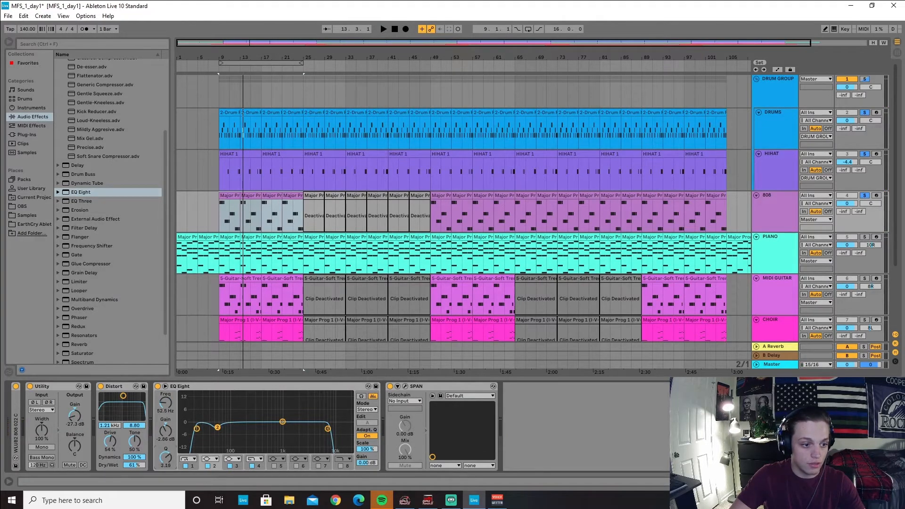
Solo the piano track and add Utility and SPAN after the Grand Piano instrument
click(762, 88)
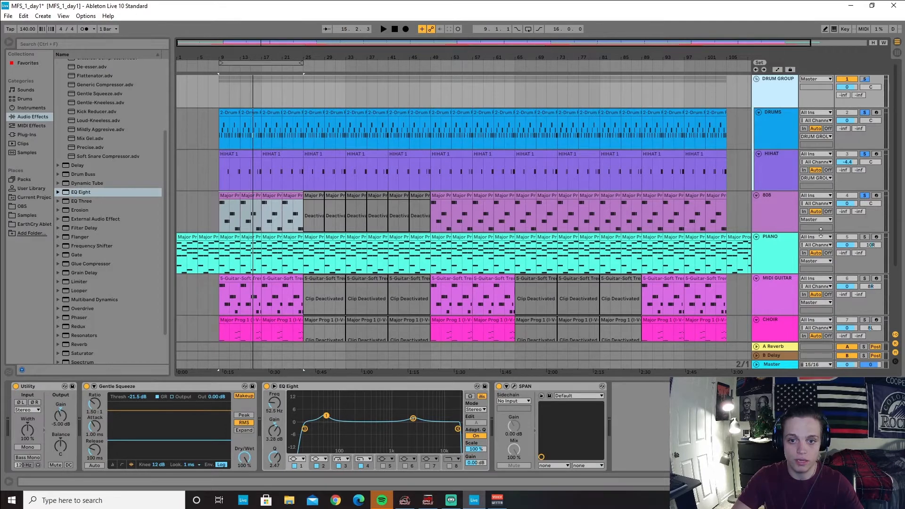
scroll(844, 219, down, 1)
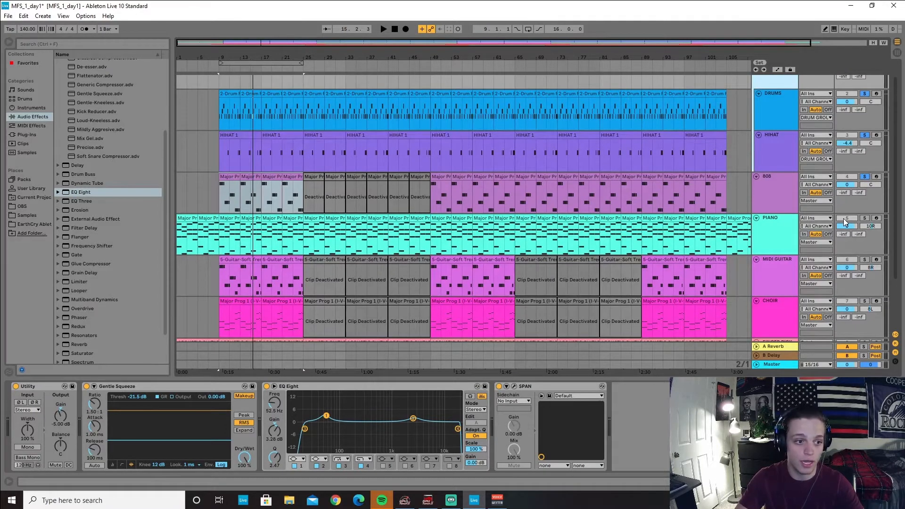
scroll(843, 219, down, 1)
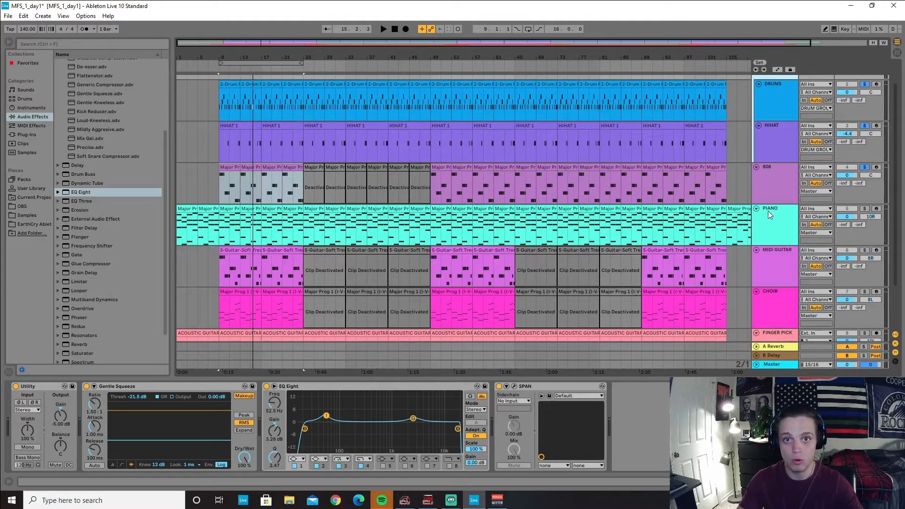
click(864, 209)
click(785, 230)
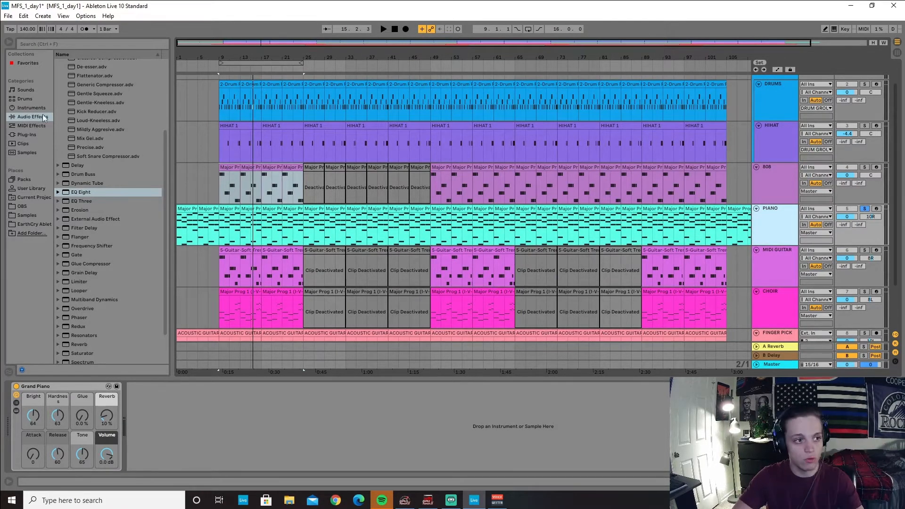
click(25, 135)
drag(88, 89, 154, 257)
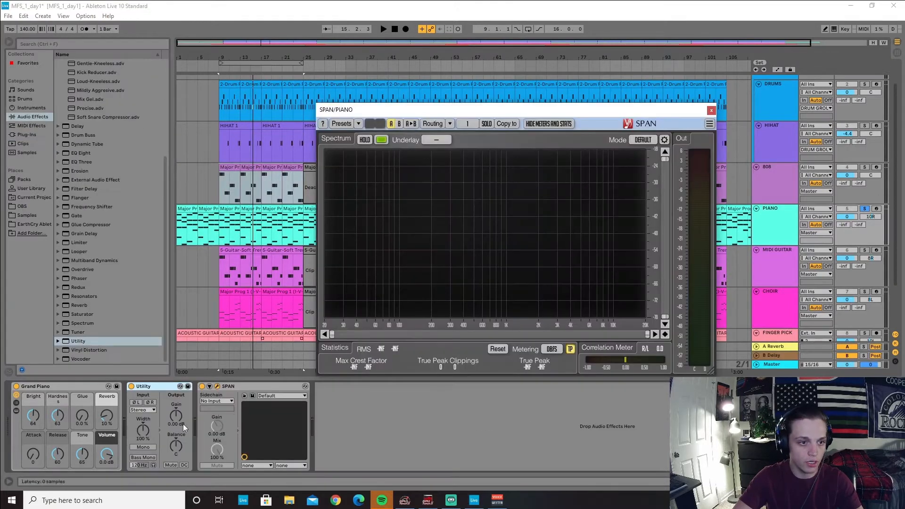
Set the piano's Utility gain to -12.8 dB and check its level in SPAN during playback
drag(175, 414, 176, 438)
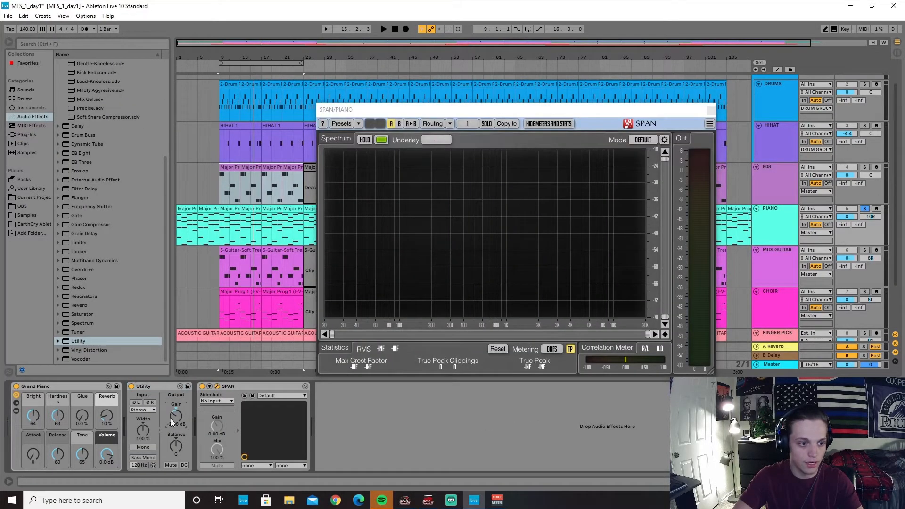
key(space)
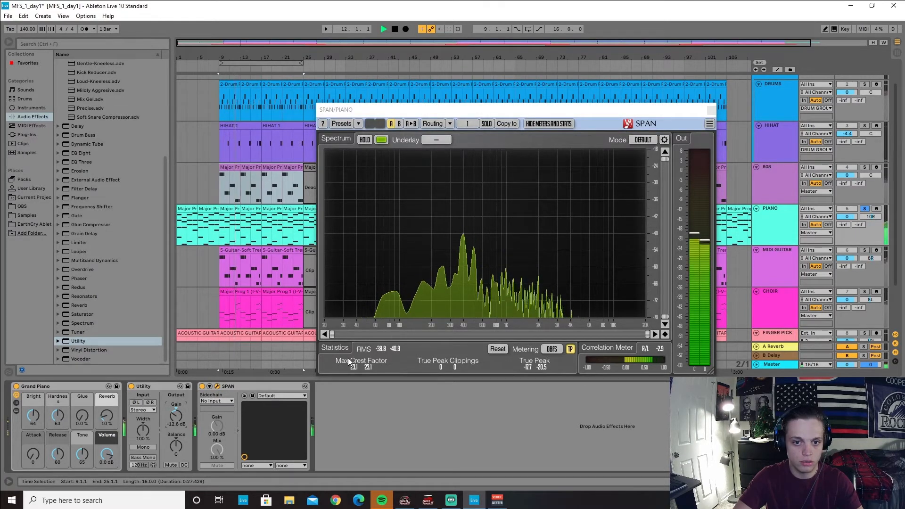
key(space)
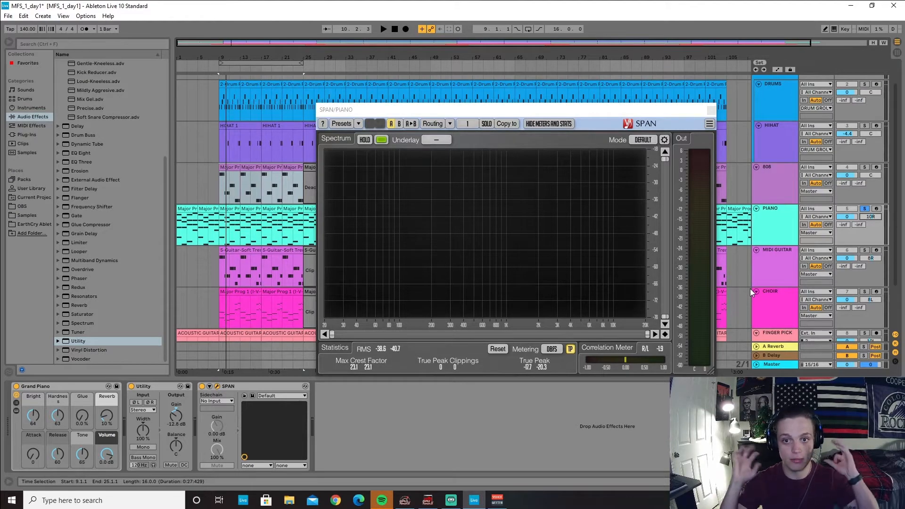
key(space)
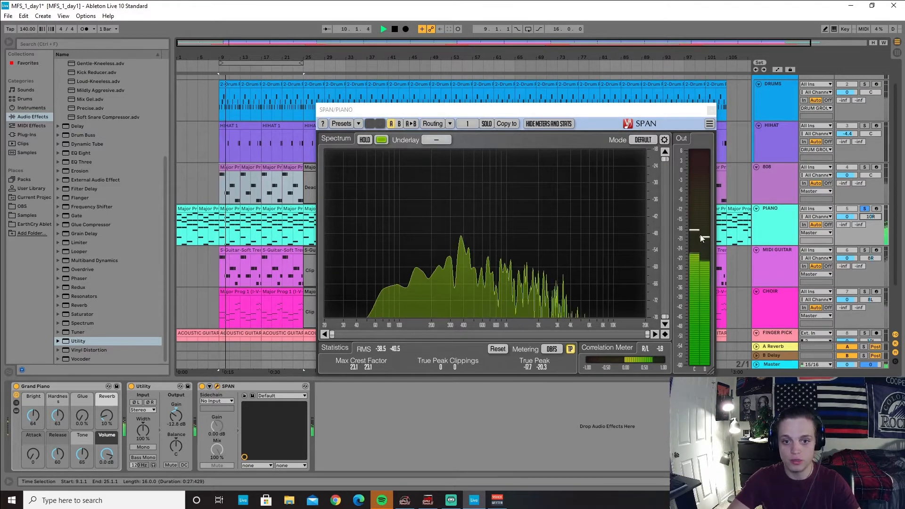
key(space)
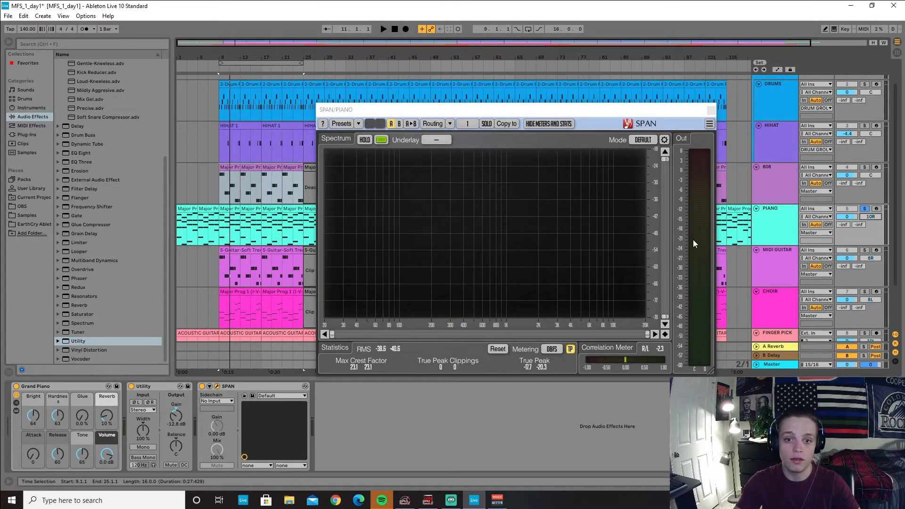
click(784, 242)
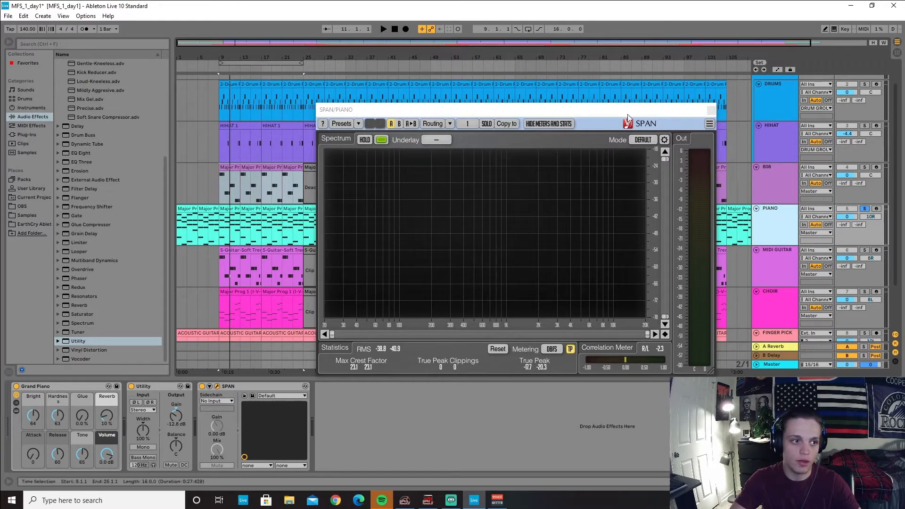
Add the Church preset from the Hall reverbs between Utility and SPAN on the piano track
click(711, 112)
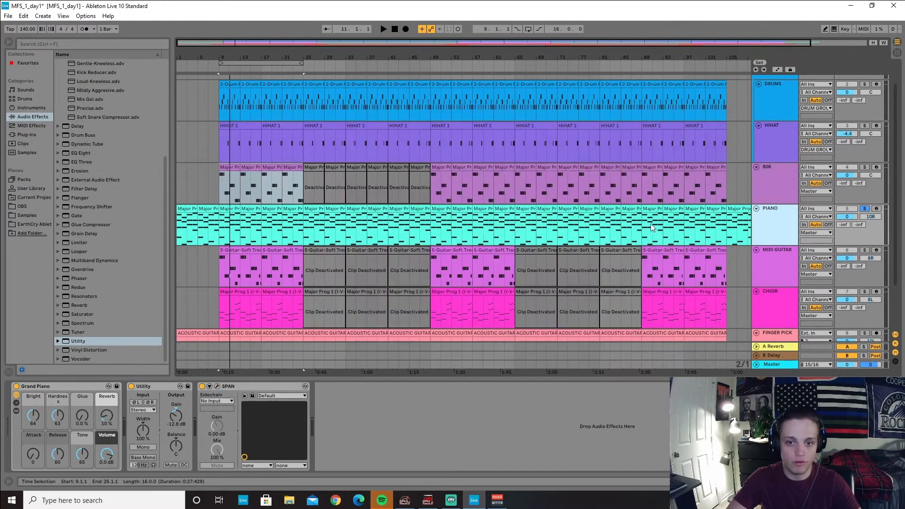
click(59, 305)
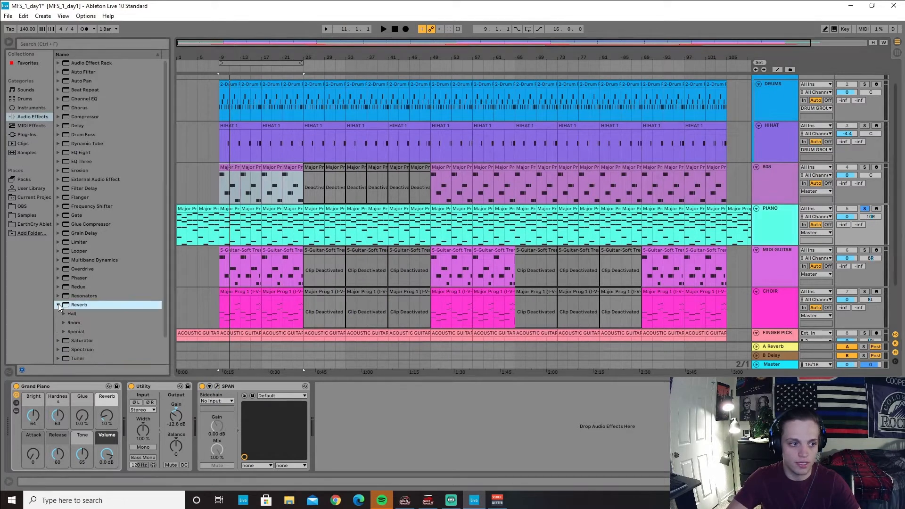
scroll(87, 297, down, 3)
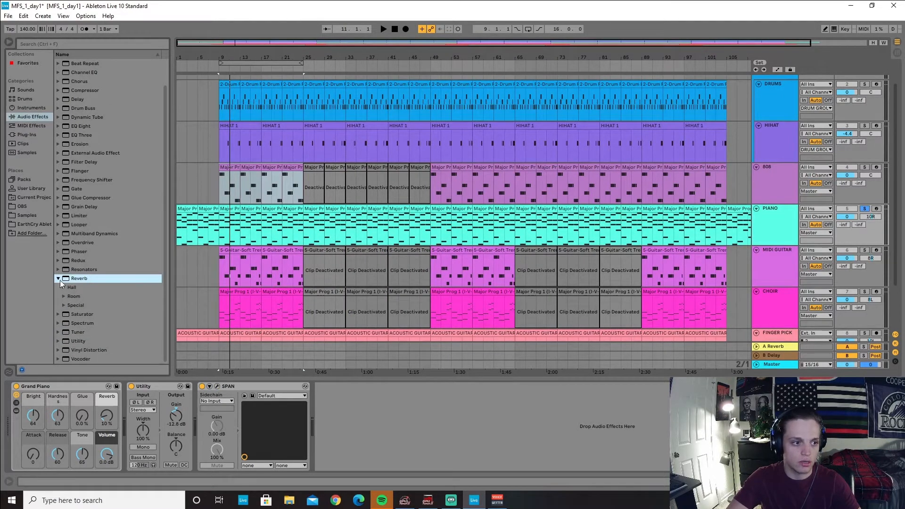
click(58, 272)
click(59, 278)
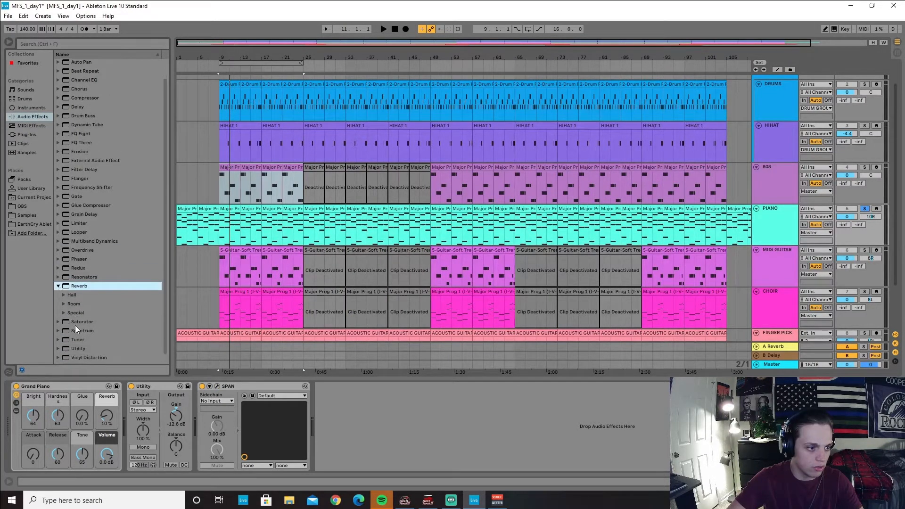
click(63, 295)
scroll(112, 304, down, 7)
drag(101, 191, 205, 417)
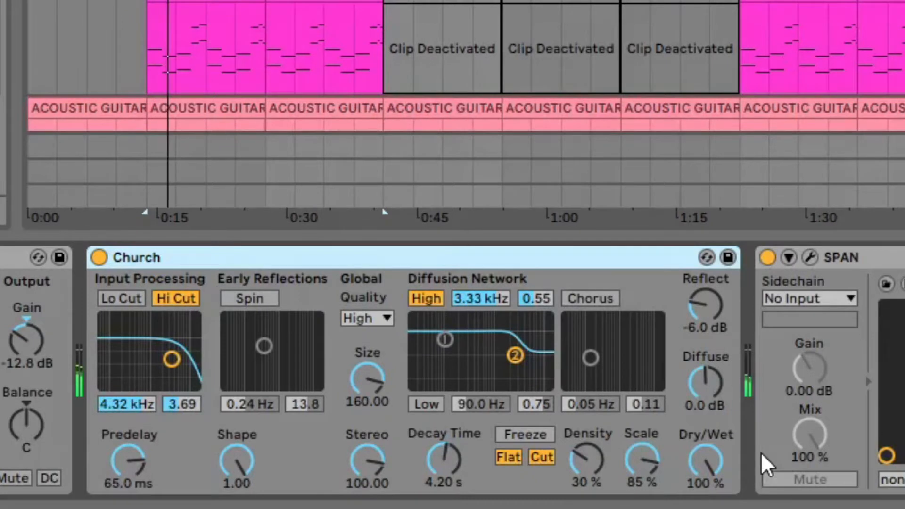
Bring the Church reverb's Dry/Wet down to 0 %, then raise it to 38 % while listening to playback
key(space)
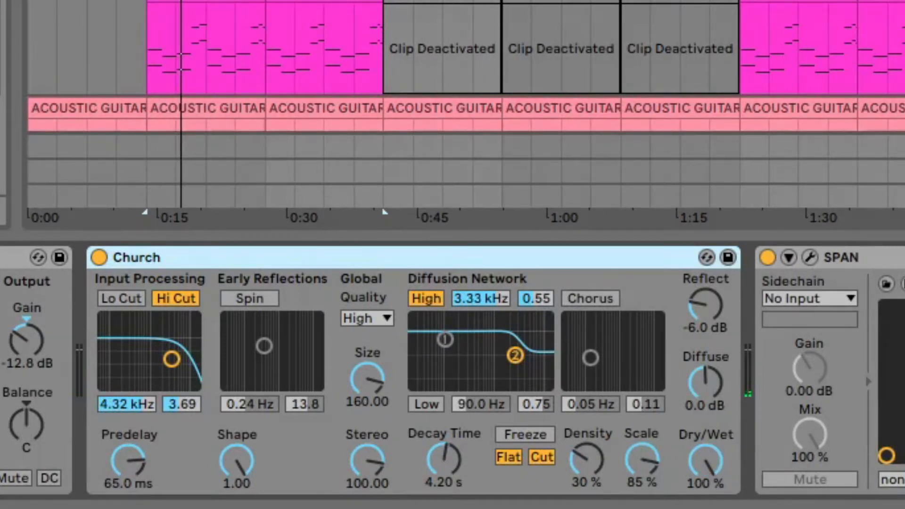
drag(711, 479, 710, 508)
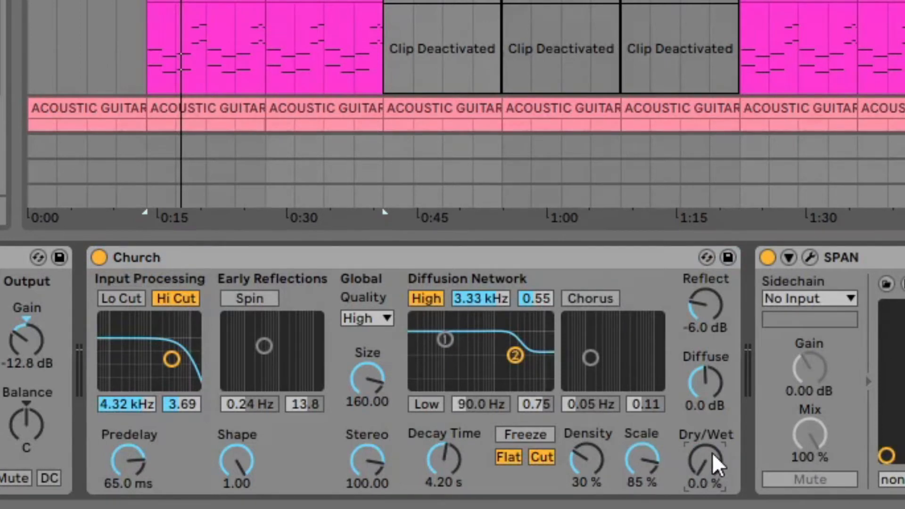
key(space)
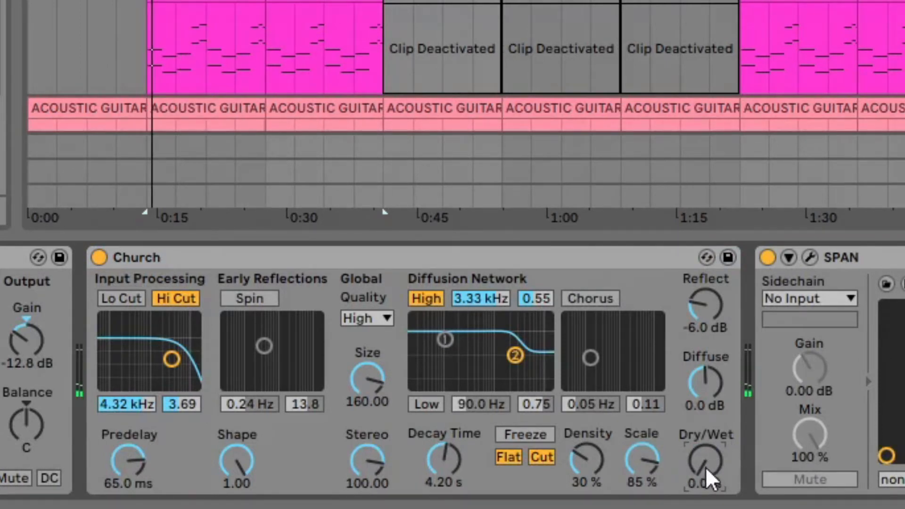
drag(706, 468, 709, 457)
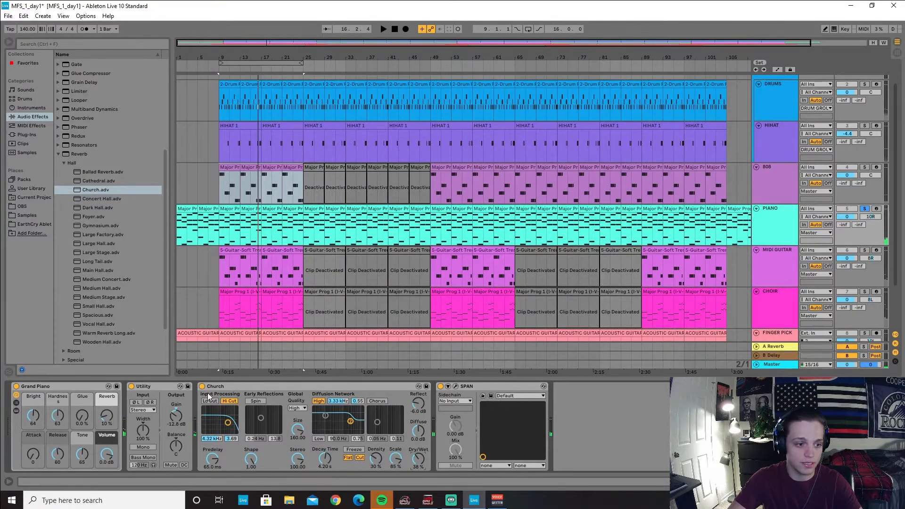
Add the Piano EQ 1 preset after the Church reverb and set the piano's Utility gain to -10.0 dB
scroll(119, 176, down, 2)
scroll(108, 213, up, 5)
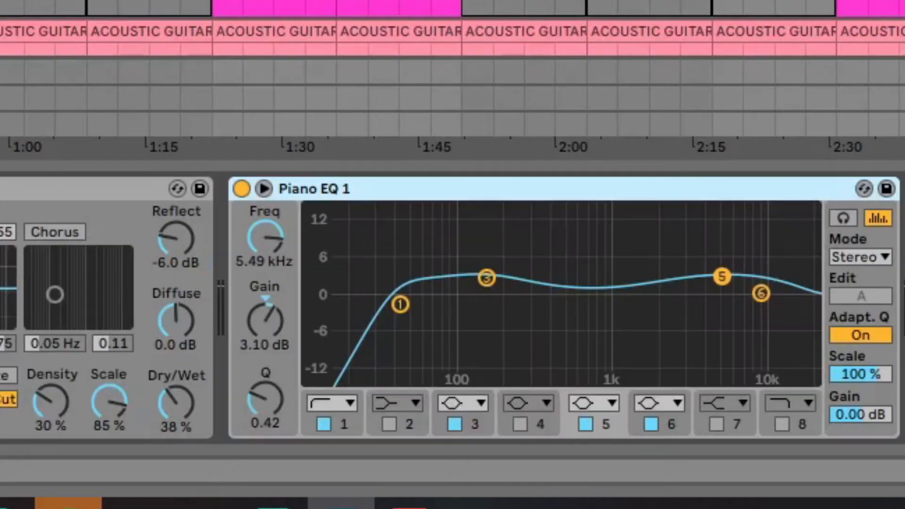
key(space)
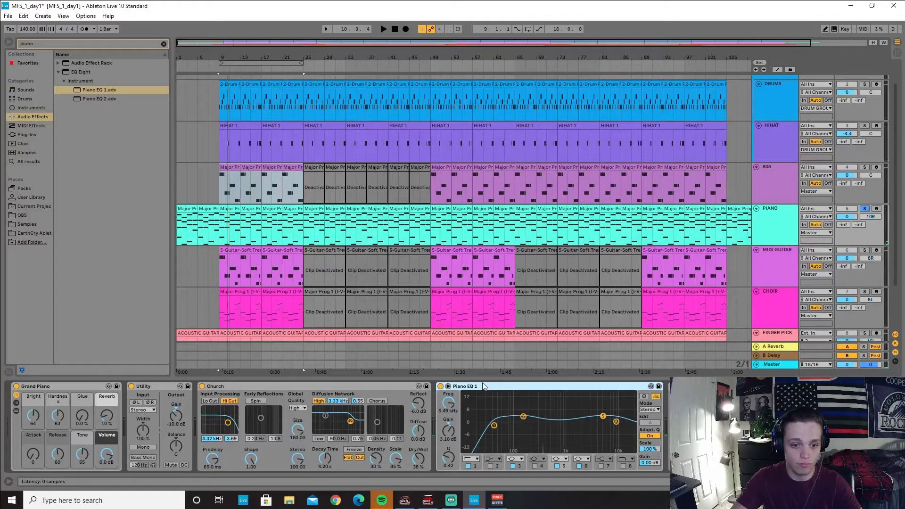
Set Piano EQ 1's band 1 frequency to 46.0 Hz and the piano's Utility gain to -11.1 dB, listening to playback
click(492, 426)
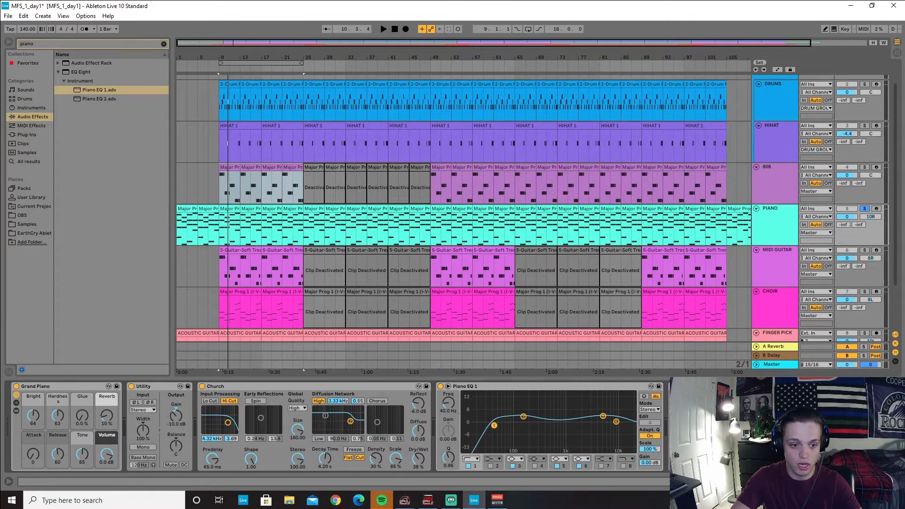
drag(443, 404, 443, 402)
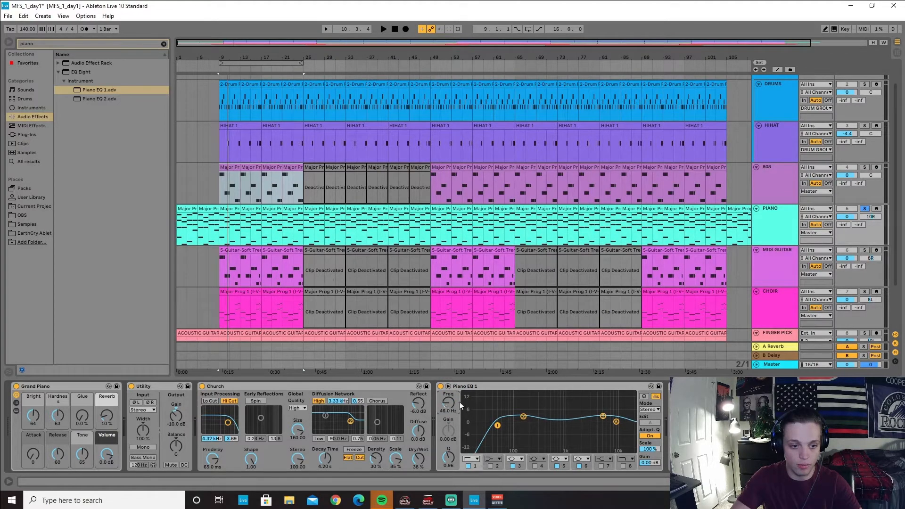
key(space)
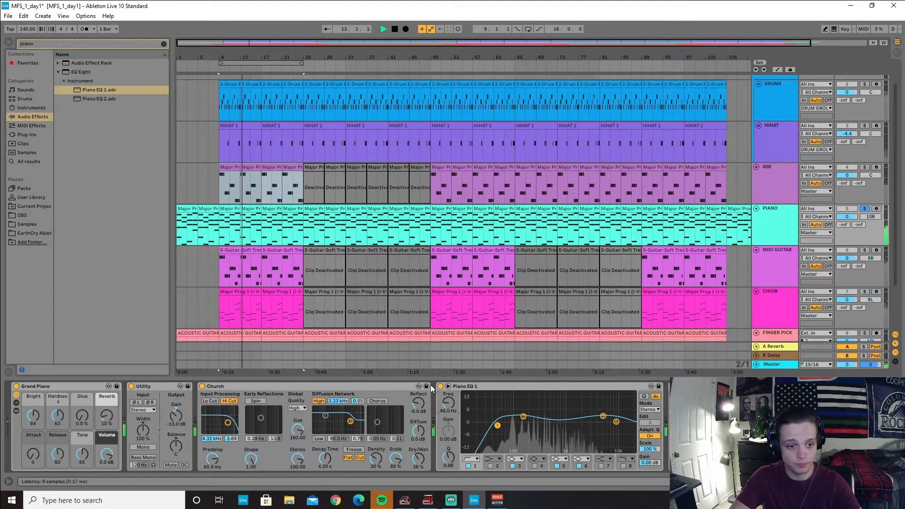
key(space)
Move the FINGER PICK track up between the PIANO and MIDI GUITAR tracks
scroll(783, 268, down, 3)
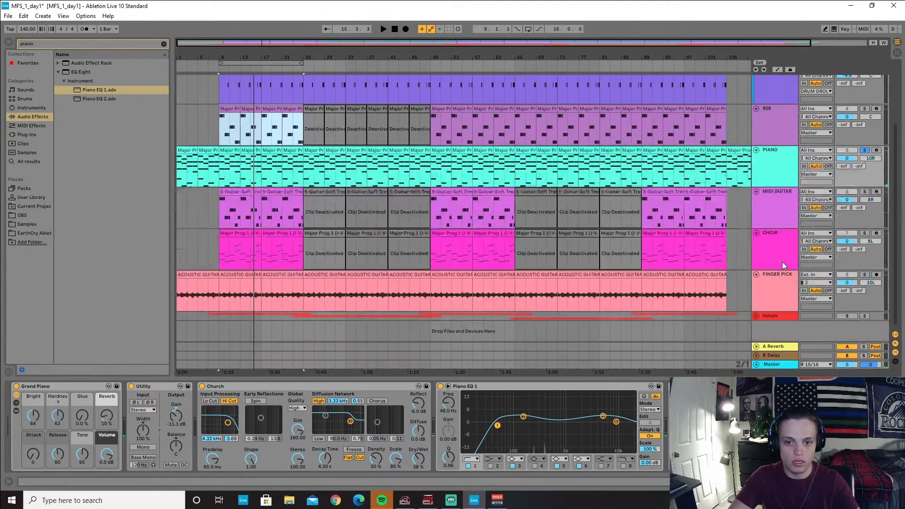
click(778, 292)
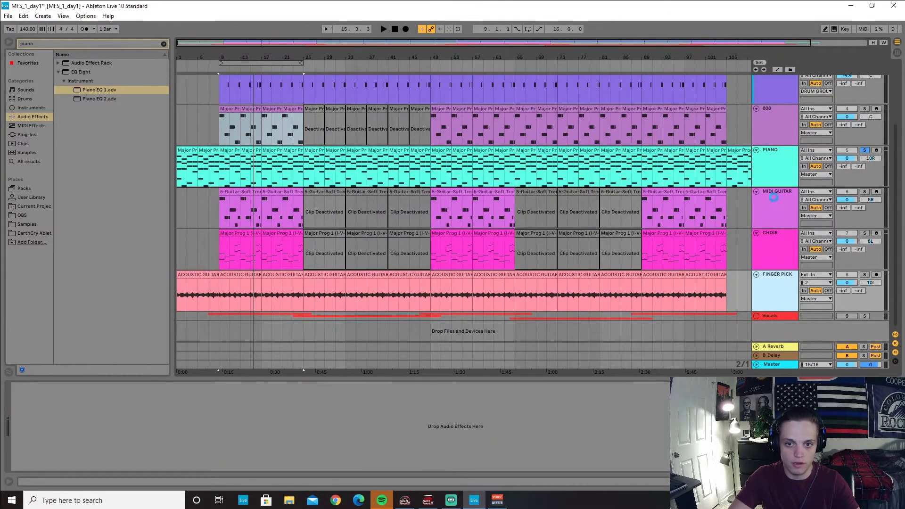
drag(773, 197, 773, 194)
Add SPAN to the FINGER PICK track with Utility before it, and set Utility's gain to -13.3 dB
click(23, 135)
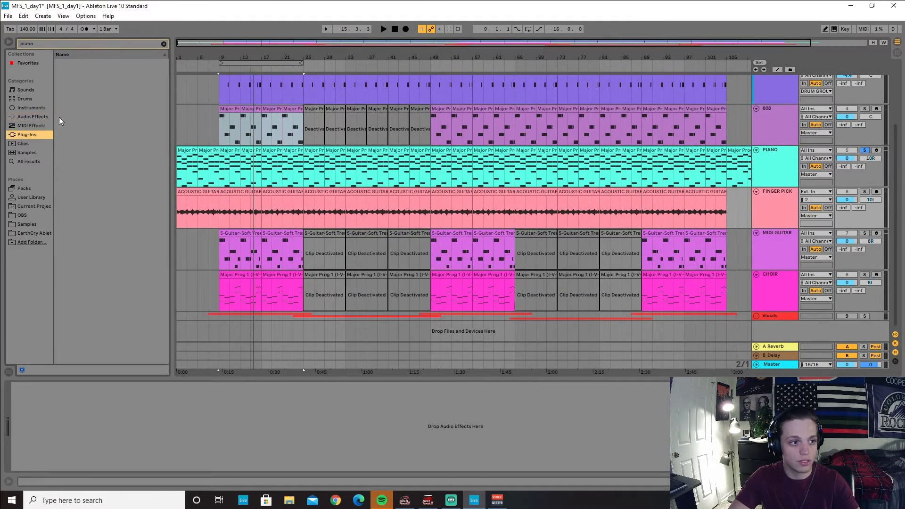
click(163, 44)
double_click(89, 89)
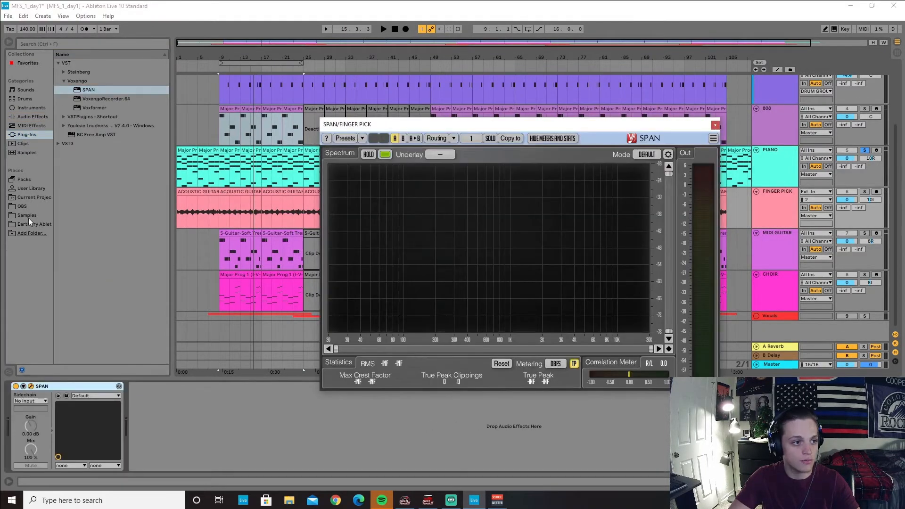
click(33, 117)
drag(79, 340, 61, 426)
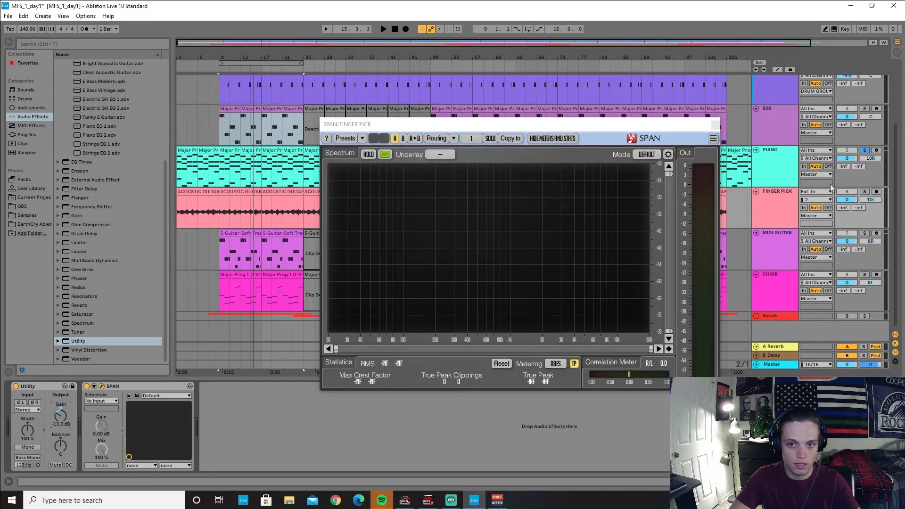
Solo the FINGER PICK track and set its Utility gain to -2.22 dB while checking the level in SPAN
click(865, 192)
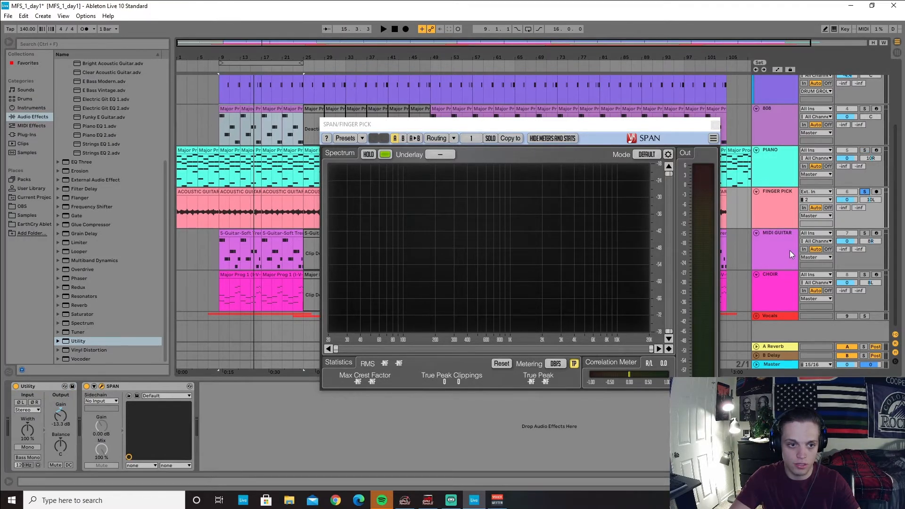
key(space)
drag(62, 414, 63, 401)
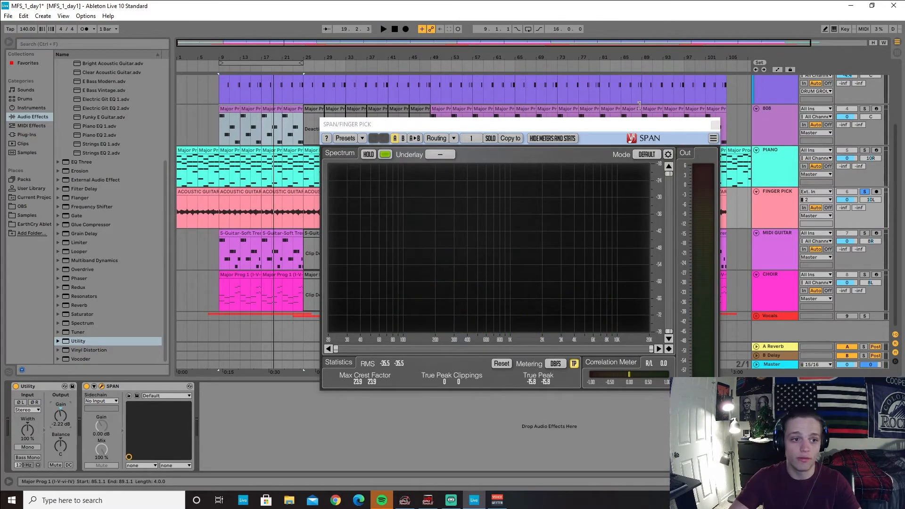
Add EQ Eight between Utility and SPAN on FINGER PICK, with a ×4 low cut at 56.2 Hz and a ×4 high cut
click(714, 126)
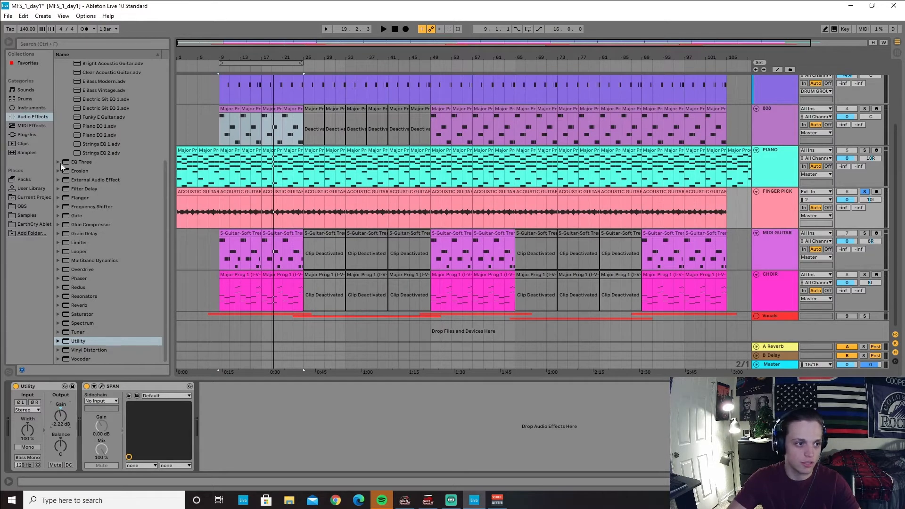
drag(82, 163, 89, 296)
drag(79, 169, 241, 423)
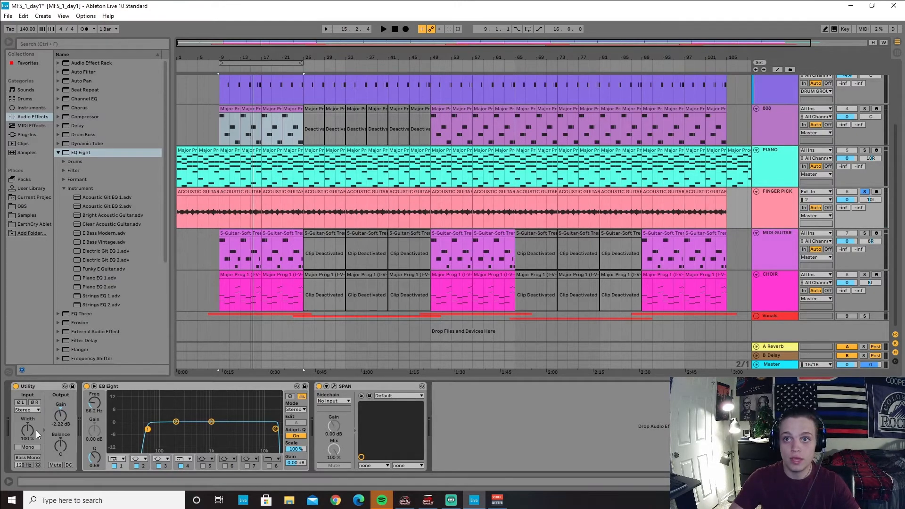
Boost EQ Eight's band 2 by 15.0 dB with a Q of 6.98 and sweep it down to 104 Hz during playback
click(176, 421)
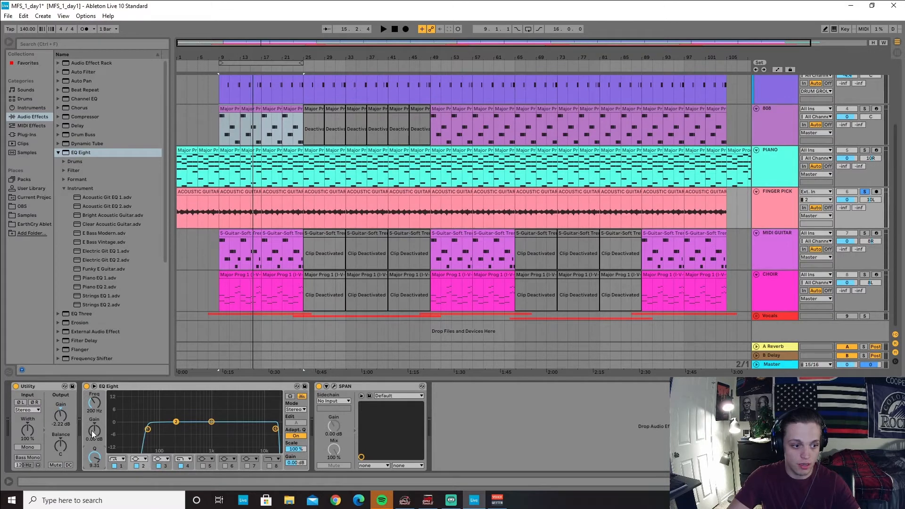
drag(94, 430, 94, 413)
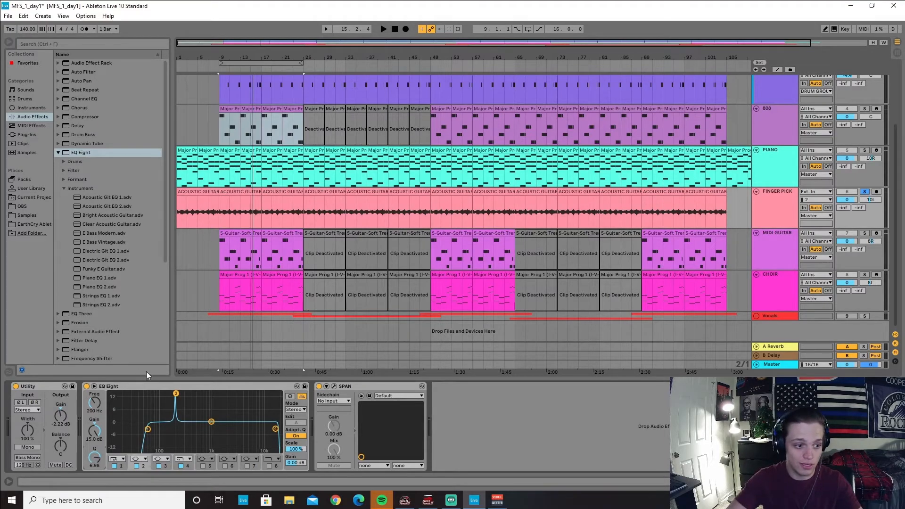
key(space)
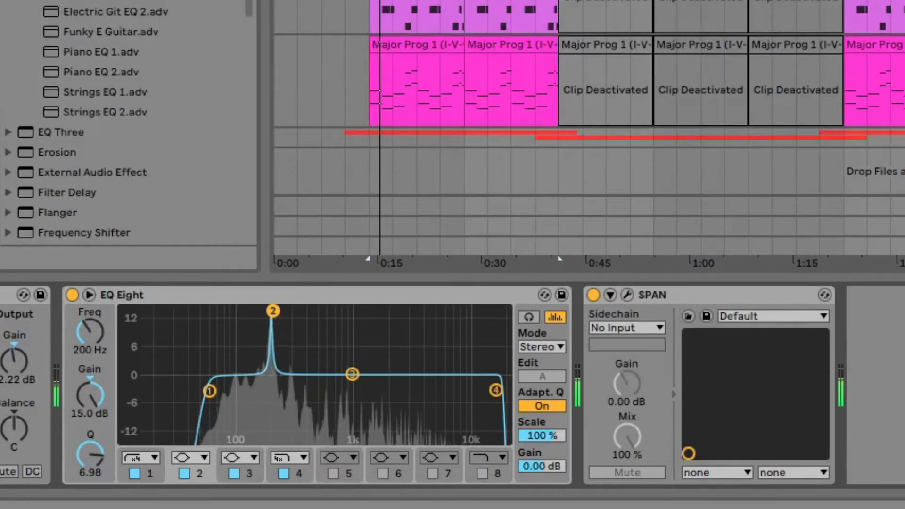
drag(272, 310, 240, 311)
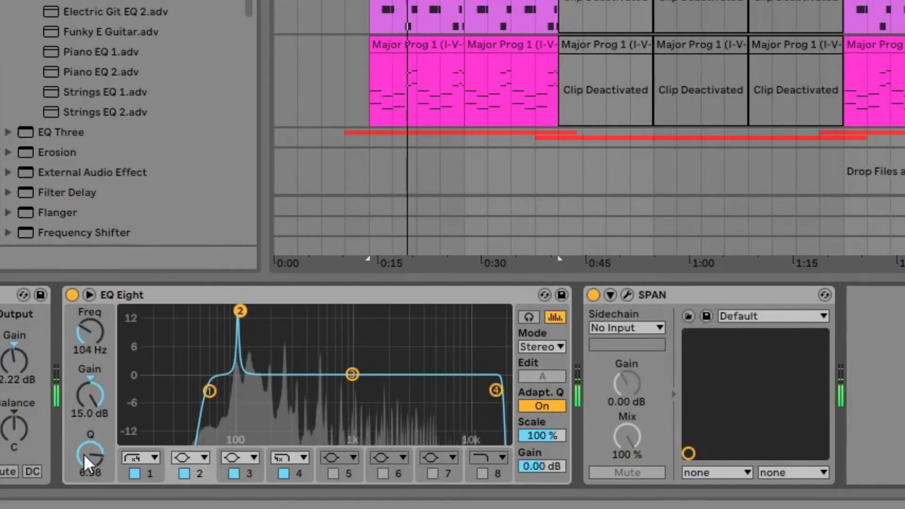
Sweep on for harsh frequencies and turn bands 2 and 3 into narrow cuts, one at 861 Hz with -3.57 dB gain and Q 4.43
drag(87, 464, 86, 474)
drag(240, 311, 377, 384)
click(251, 457)
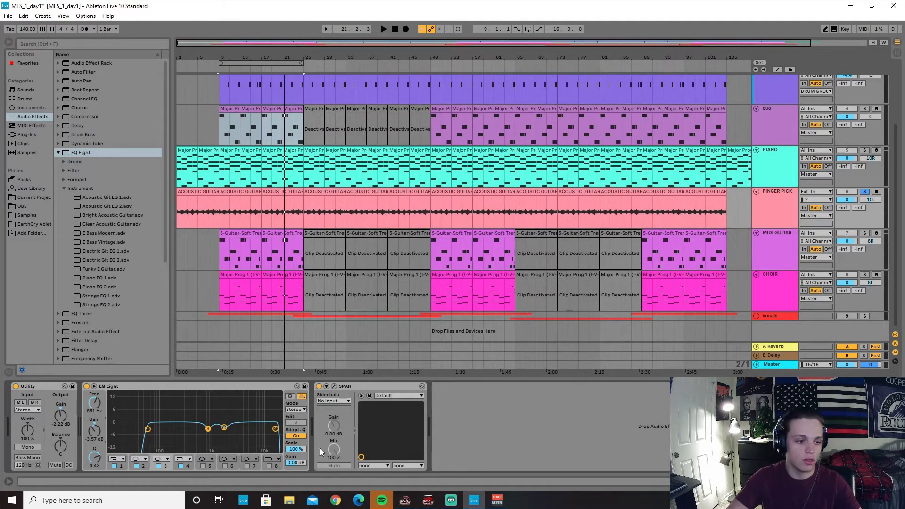
Enable band 5 in the finger-pick EQ Eight and move it to 6.89 kHz
click(208, 465)
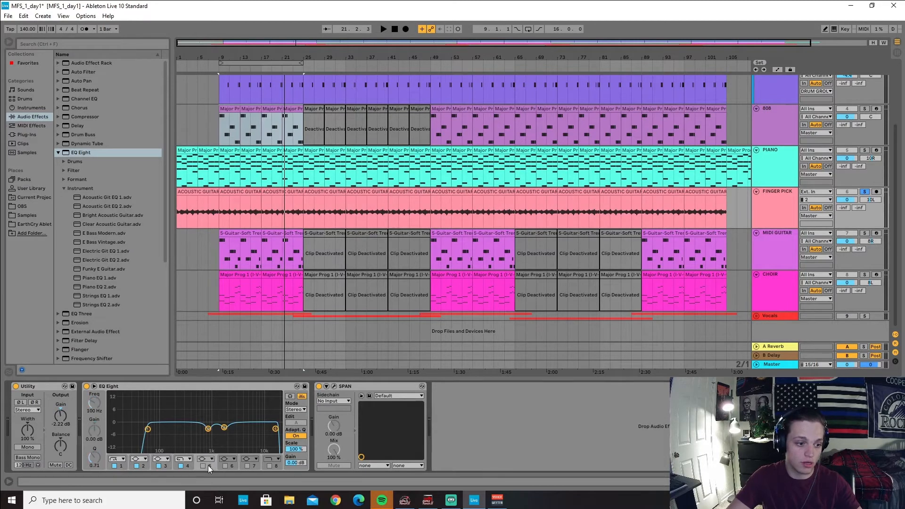
click(208, 465)
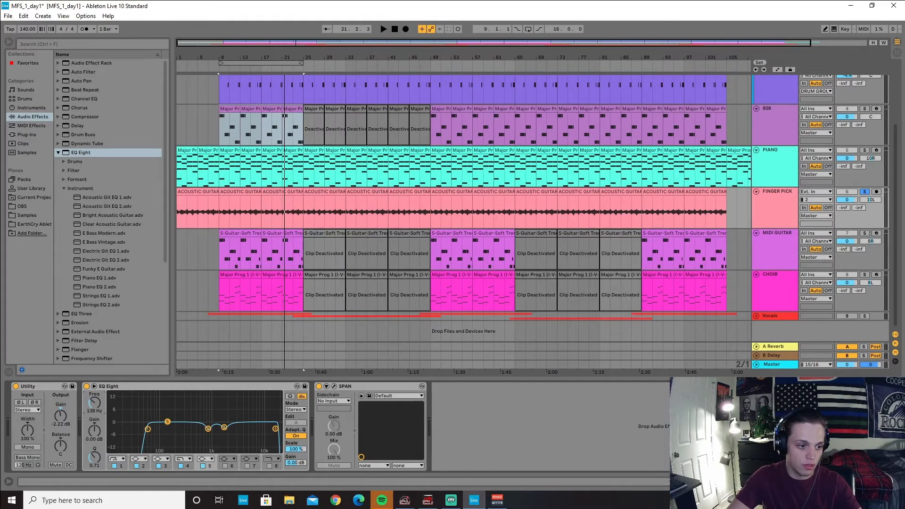
drag(168, 421, 236, 421)
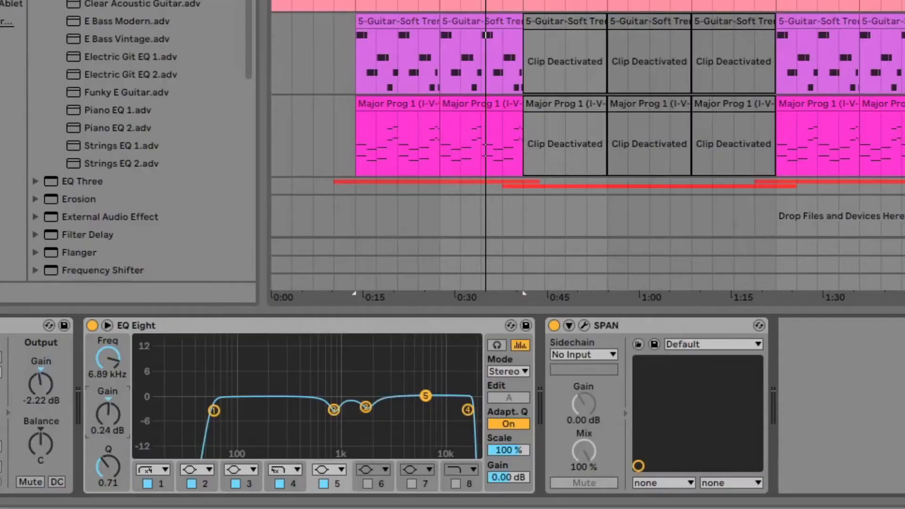
Shape band 5 into a gentle boost of about 1.90 dB with a Q of 1.09 and fine-tune its position during playback
drag(95, 426, 108, 447)
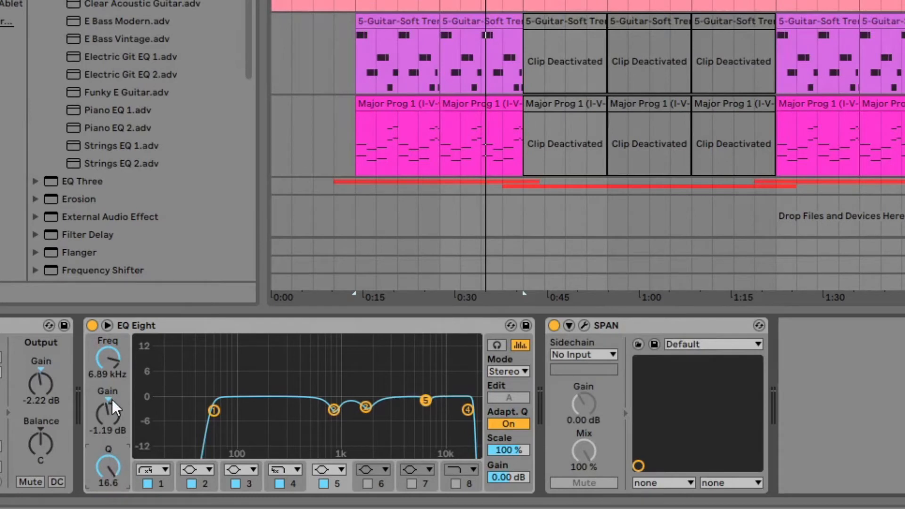
mouse_move(113, 406)
mouse_down()
mouse_move(113, 421)
mouse_move(113, 405)
mouse_up()
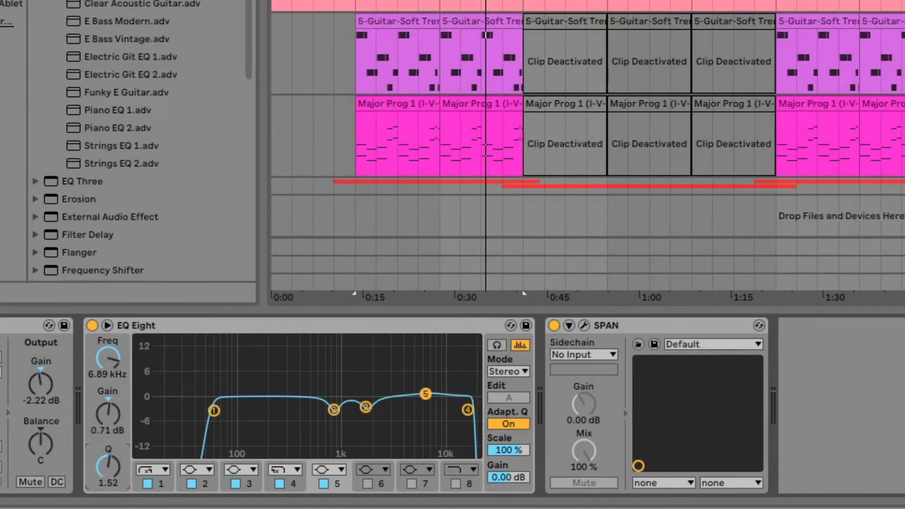
drag(114, 404, 113, 399)
key(space)
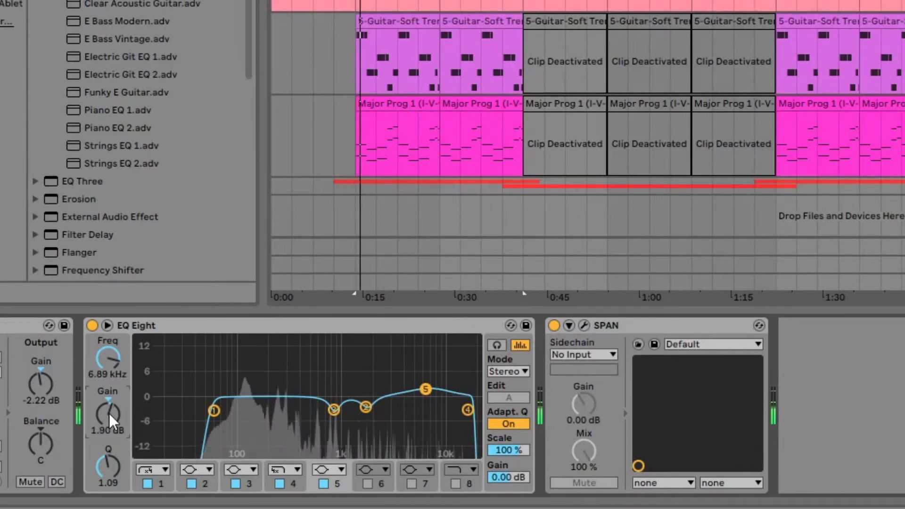
drag(426, 389, 421, 388)
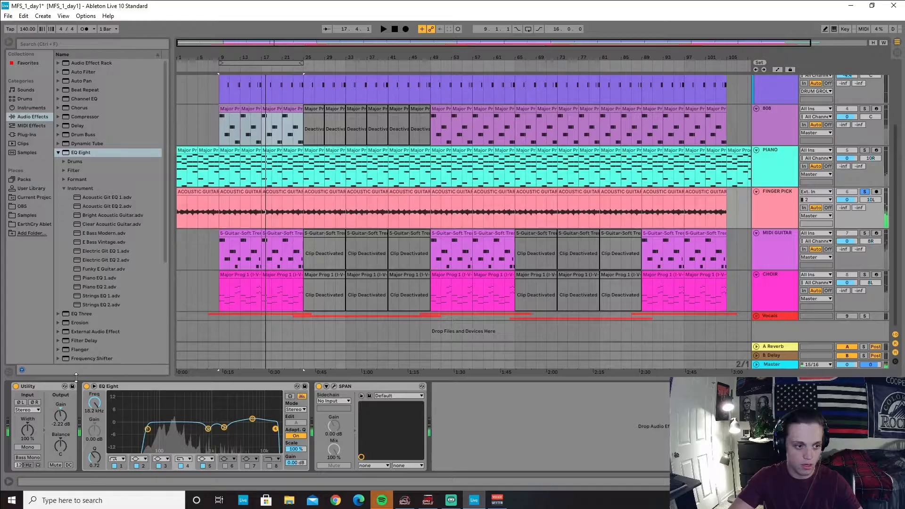
Solo the piano together with the finger-pick guitar and examine the guitar's spectrum in SPAN during playback
key(space)
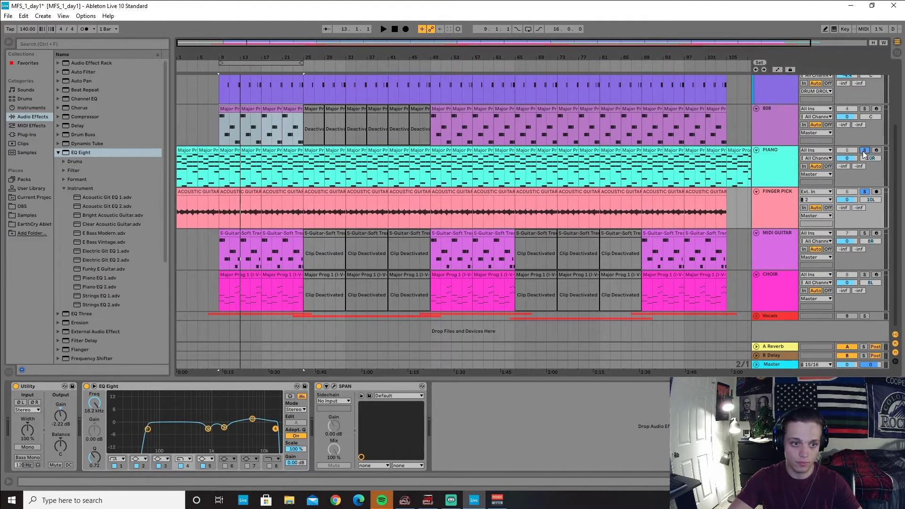
click(864, 150)
key(space)
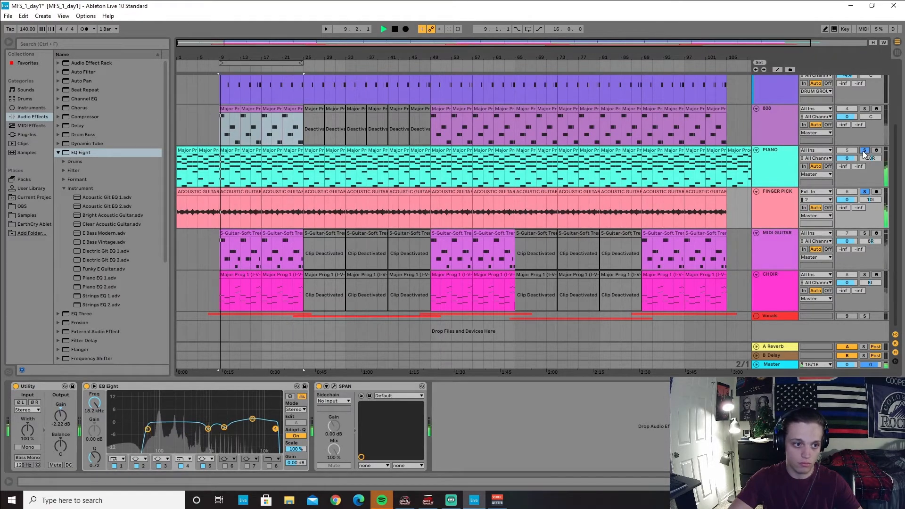
click(335, 386)
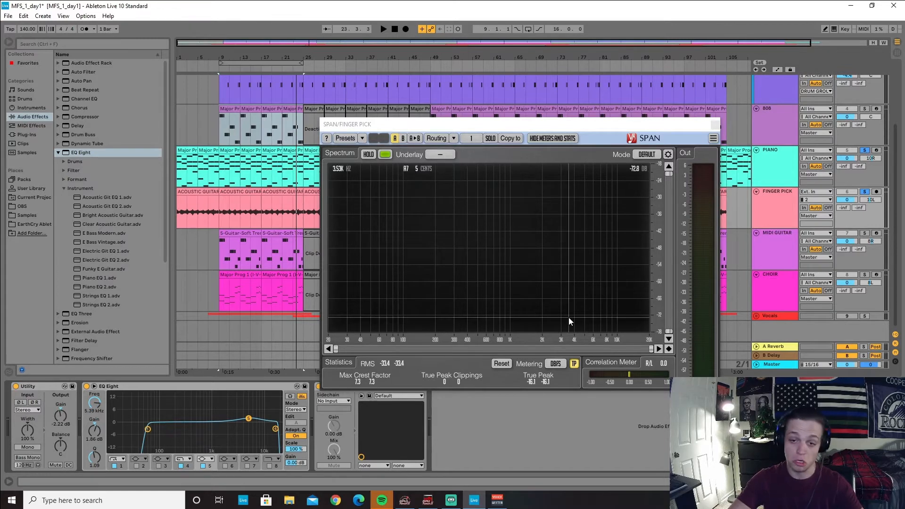
click(715, 125)
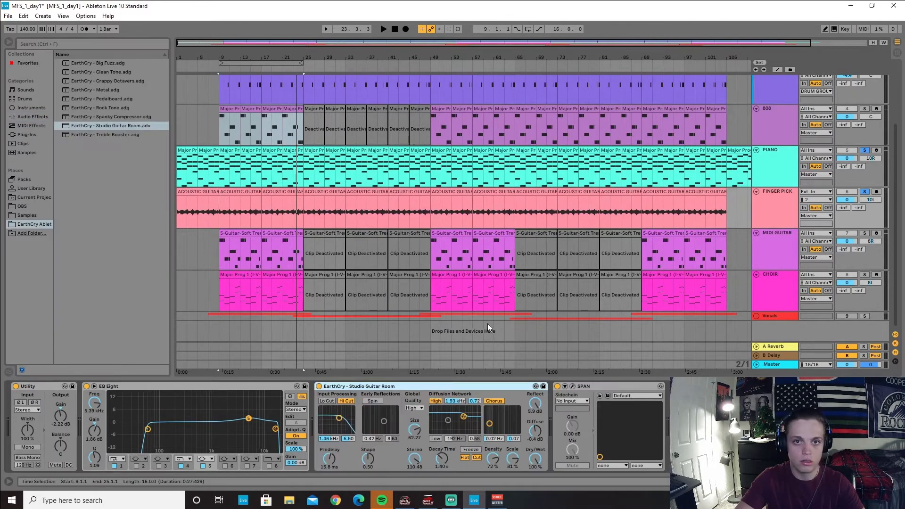
Set the Dry/Wet of the finger-pick guitar's EarthCry - Studio Guitar Room reverb to 37 % while auditioning it
key(space)
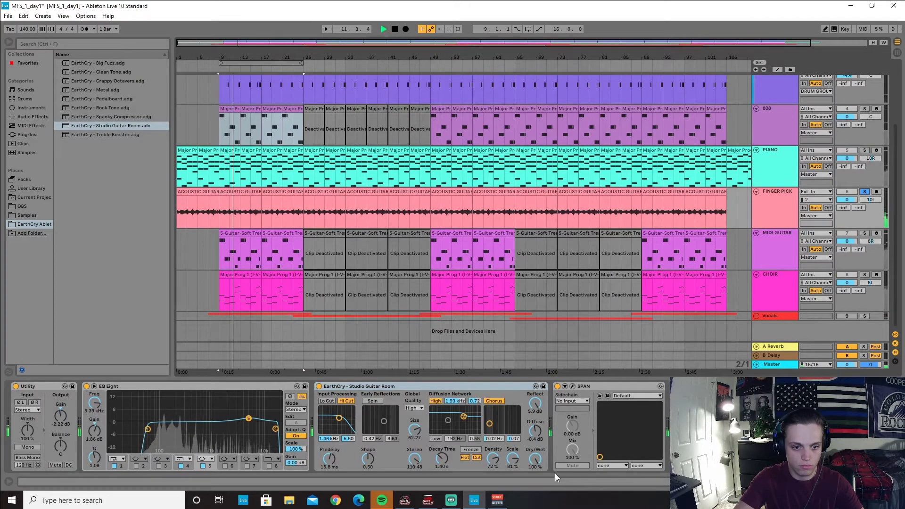
key(space)
drag(537, 460, 537, 454)
key(space)
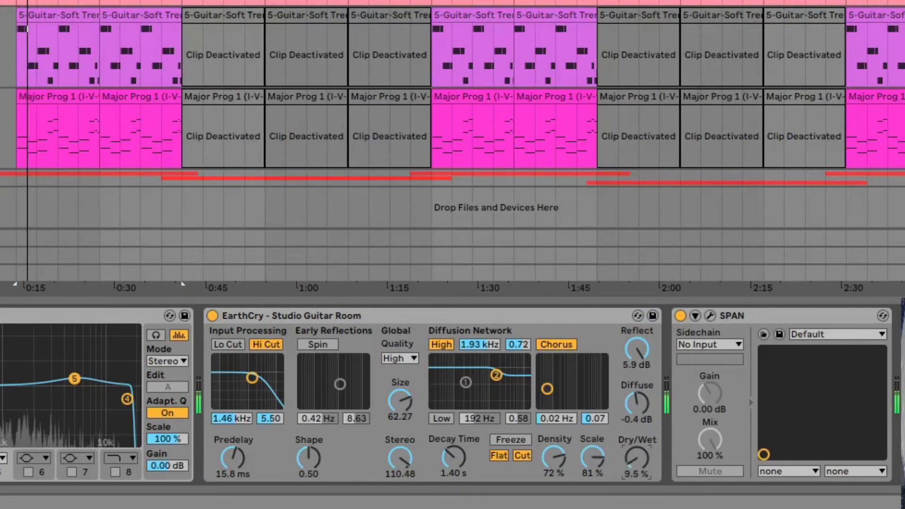
drag(636, 457, 637, 442)
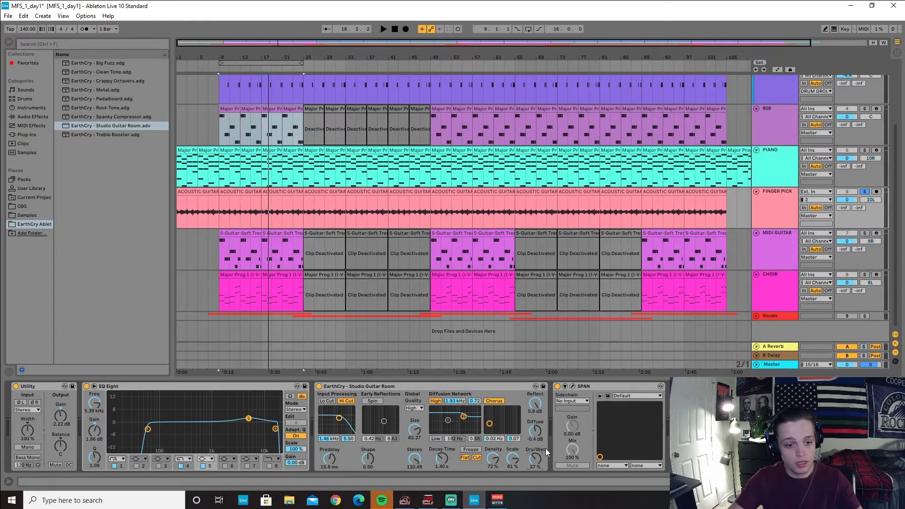
Set the finger-pick guitar's Utility gain to -0.56 dB while checking its level in SPAN, and close the analyzer
click(572, 386)
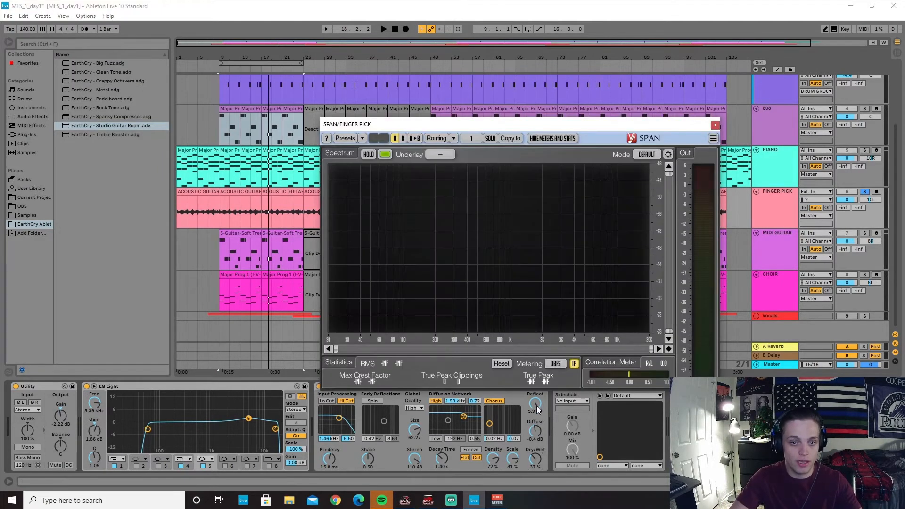
key(space)
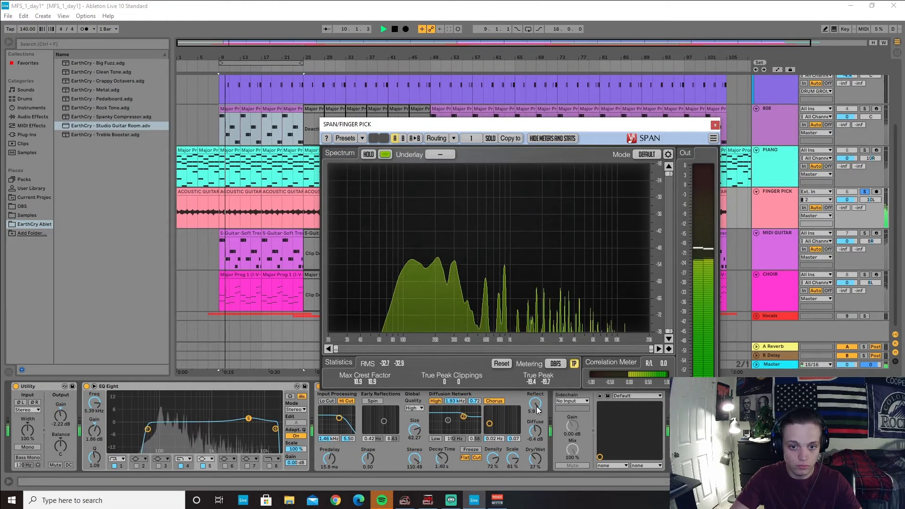
double_click(60, 415)
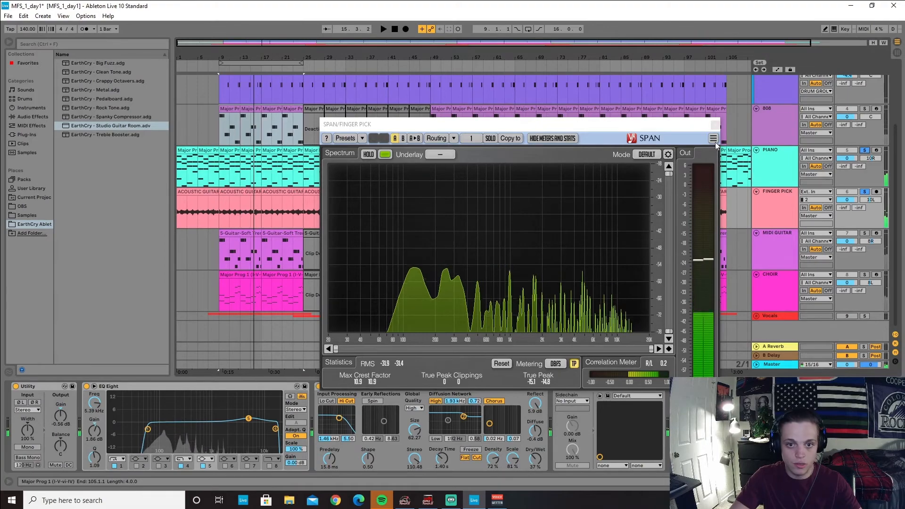
click(715, 124)
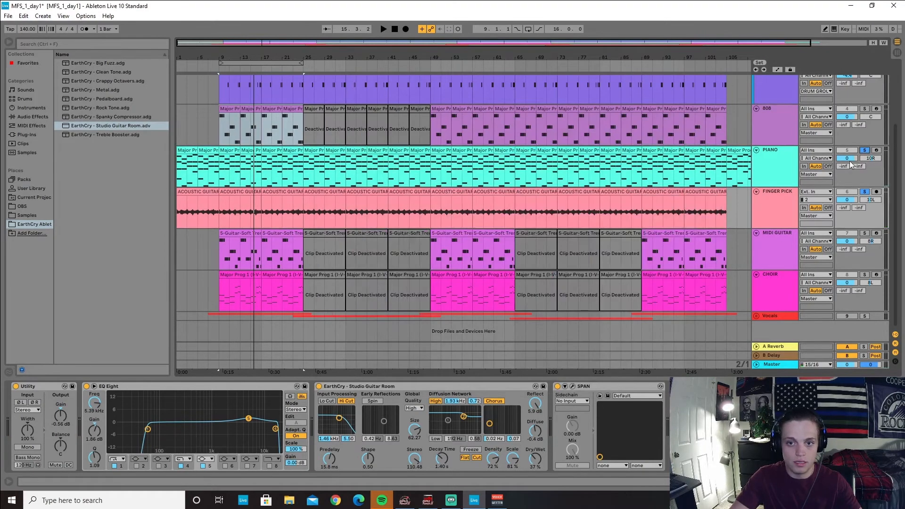
Solo the drum group and the 808 alongside the piano and finger-pick guitar and play the mix
scroll(863, 185, up, 4)
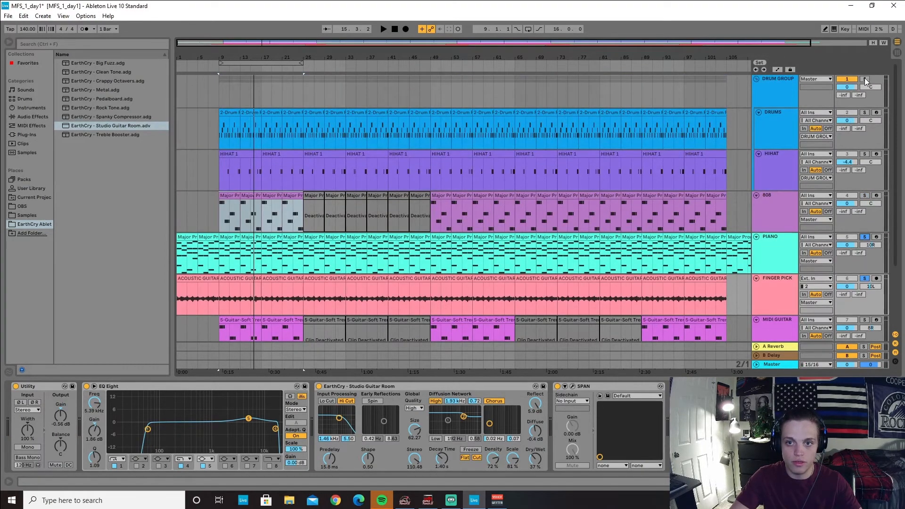
click(865, 79)
click(868, 195)
key(space)
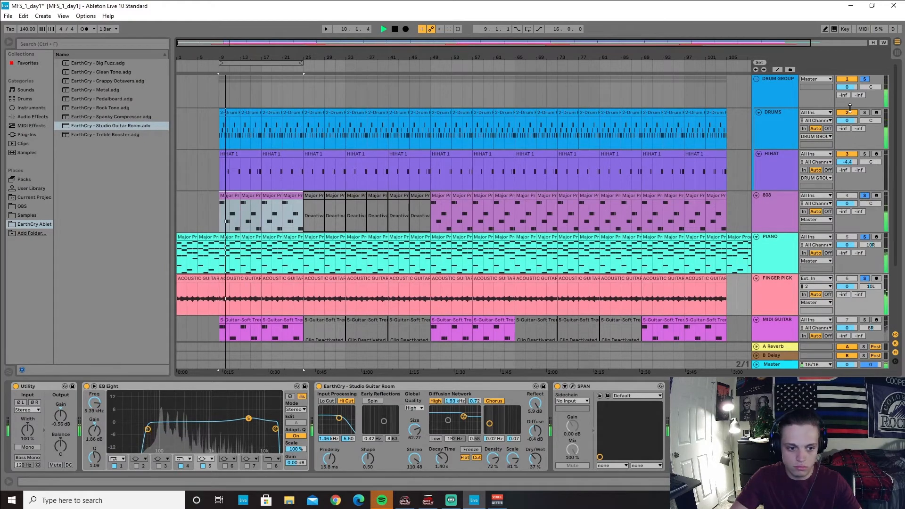
Set the Dry/Wet of the 808's Distort effect to 55 % during playback
click(769, 205)
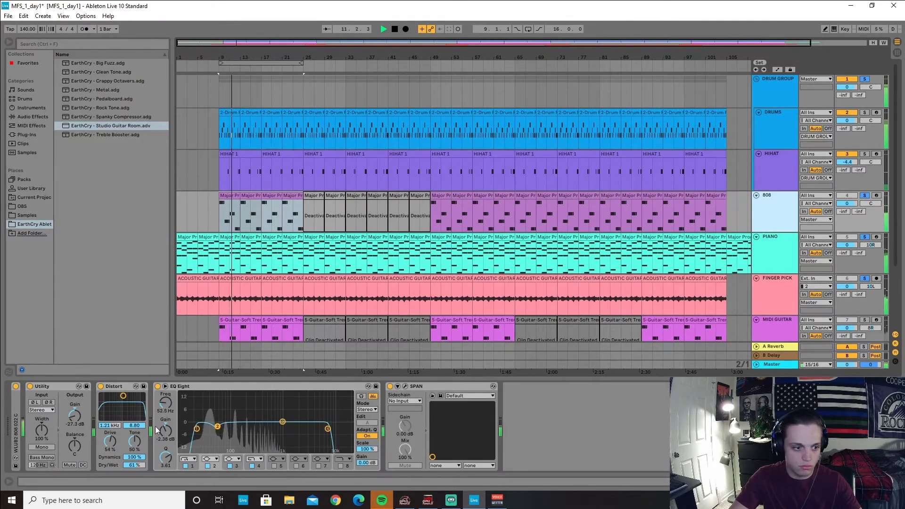
drag(134, 465, 134, 469)
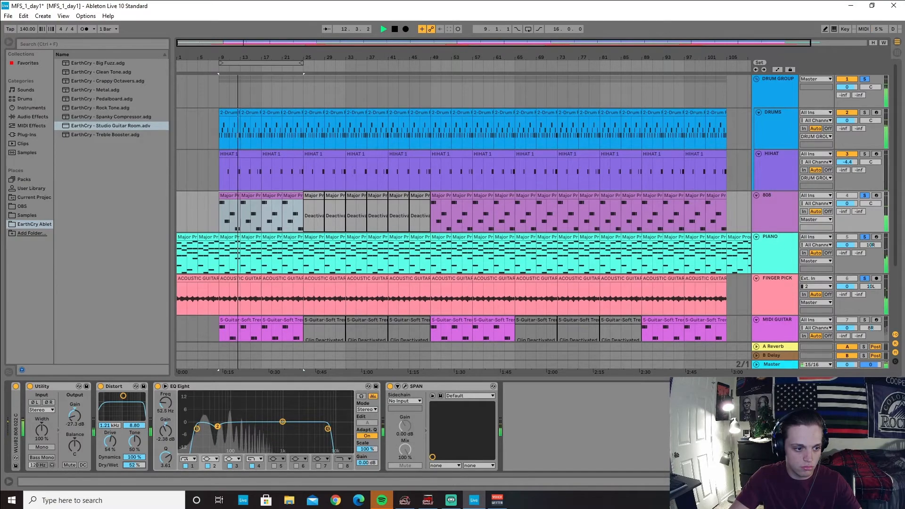
key(space)
Solo only the MIDI Guitar track and play it back
click(774, 217)
scroll(773, 217, down, 4)
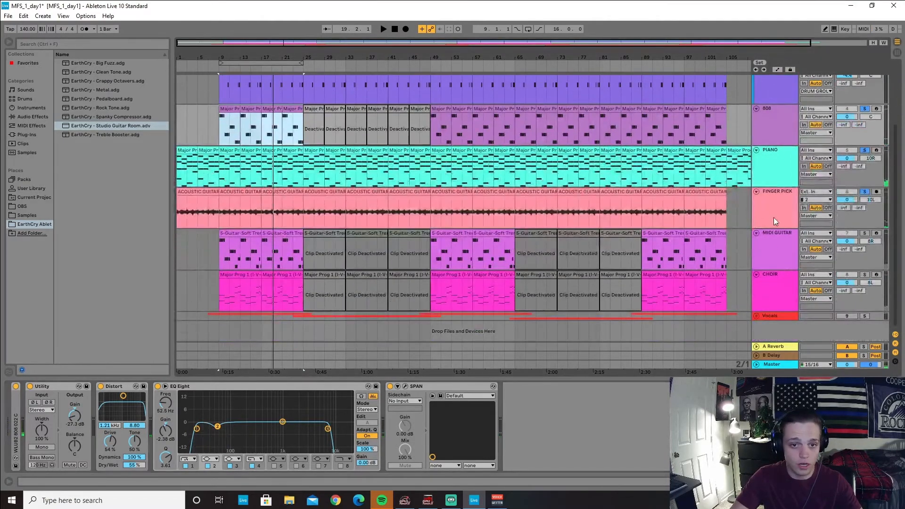
click(783, 249)
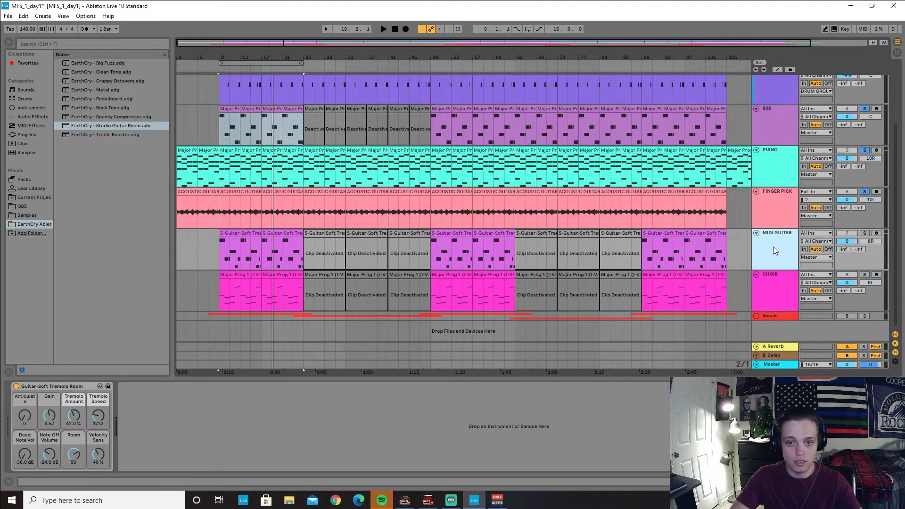
click(864, 233)
key(space)
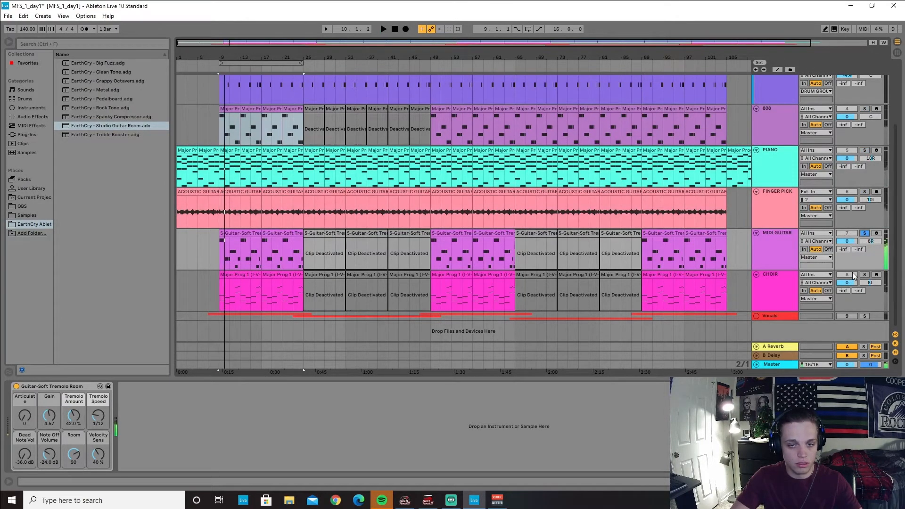
Add SPAN and a Utility to the MIDI Guitar track and set the Utility gain to -7.78 dB during playback
click(27, 135)
click(64, 73)
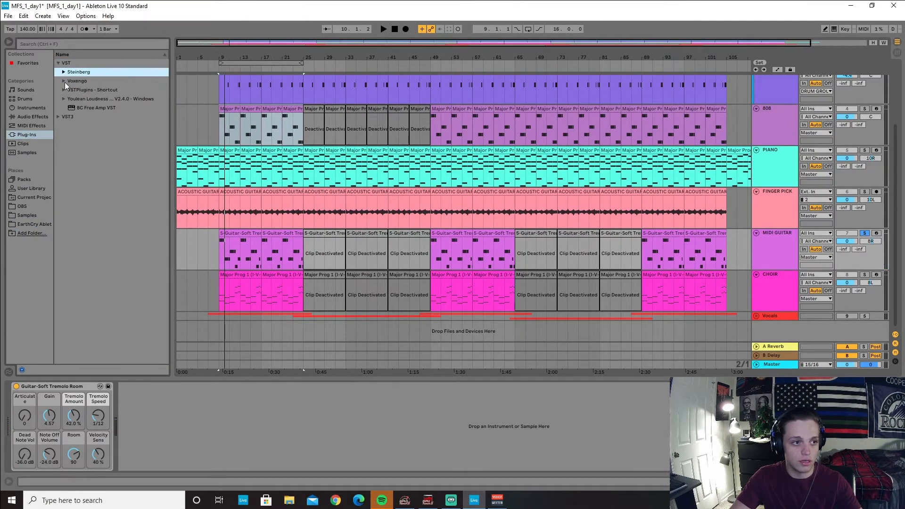
click(64, 82)
drag(86, 90, 183, 424)
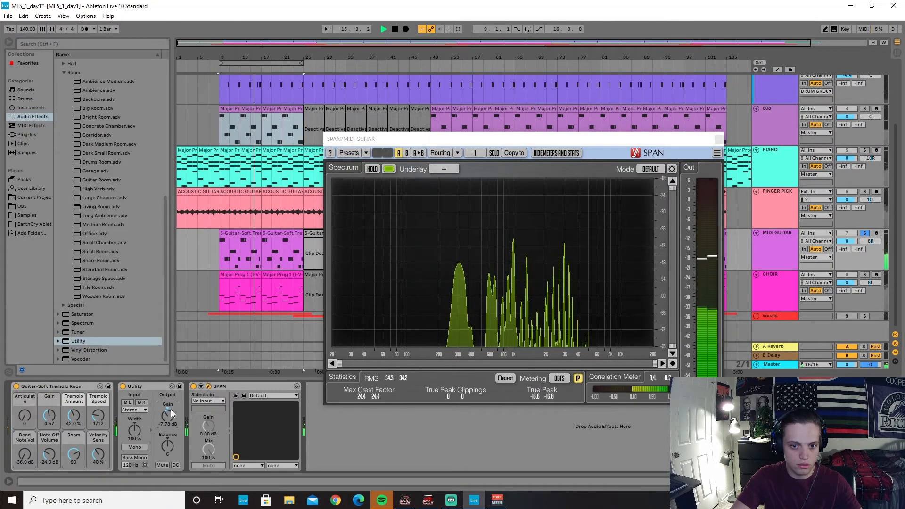
Add EQ Eight before SPAN on the MIDI Guitar with a low cut and two dips, one at 1000 Hz with -3.33 dB gain
key(space)
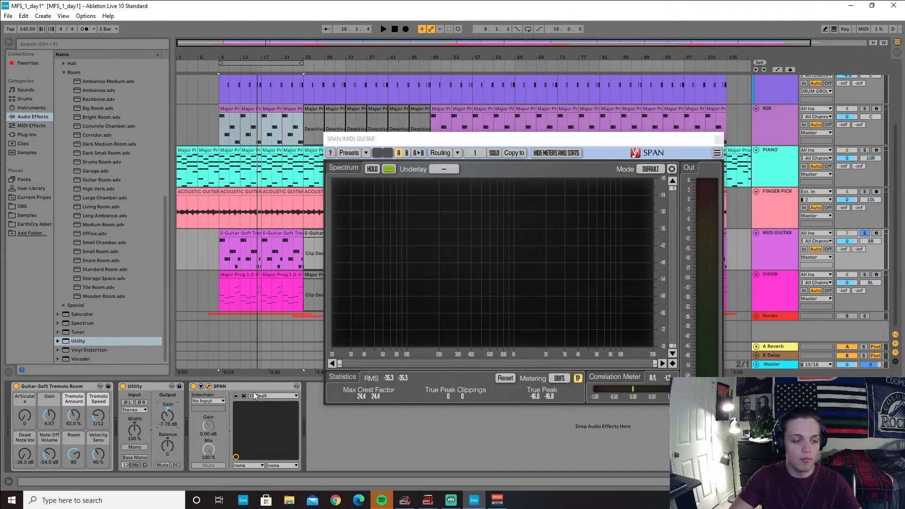
scroll(62, 263, up, 9)
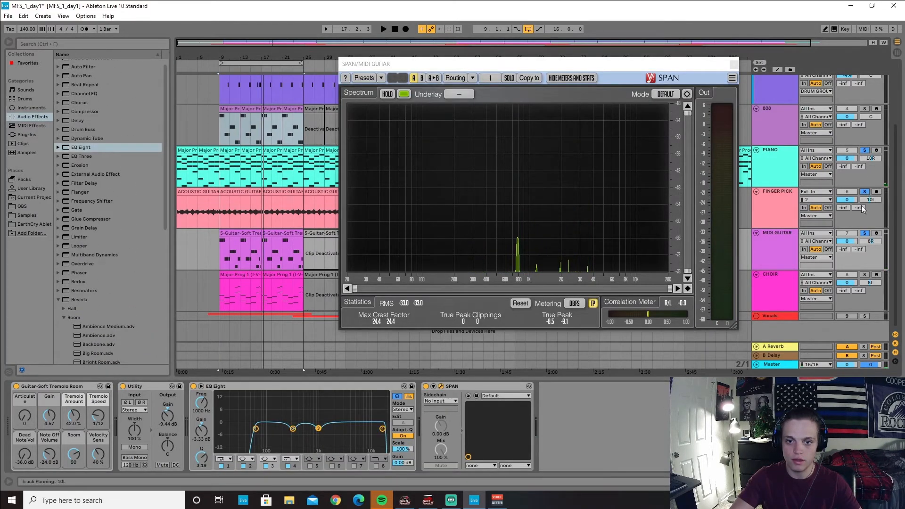
key(space)
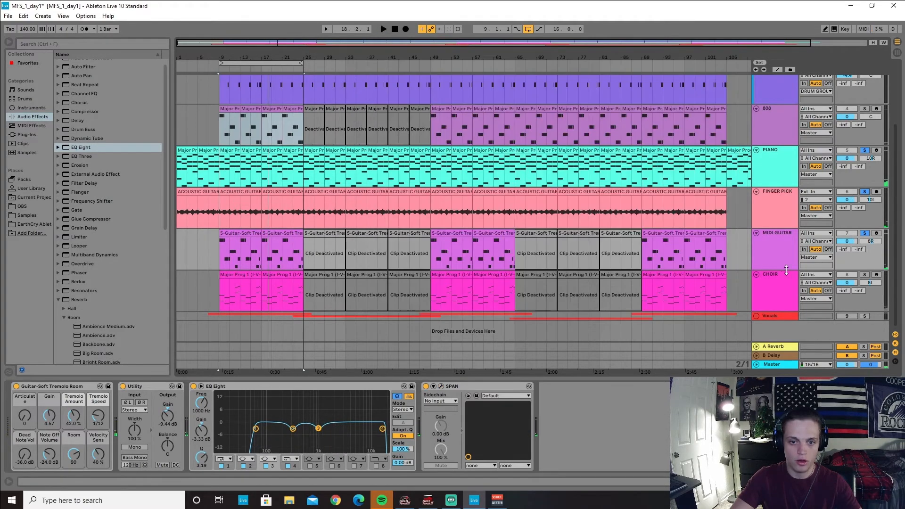
Solo the choir track and add SPAN and a Utility with -3.33 dB gain to it
click(865, 276)
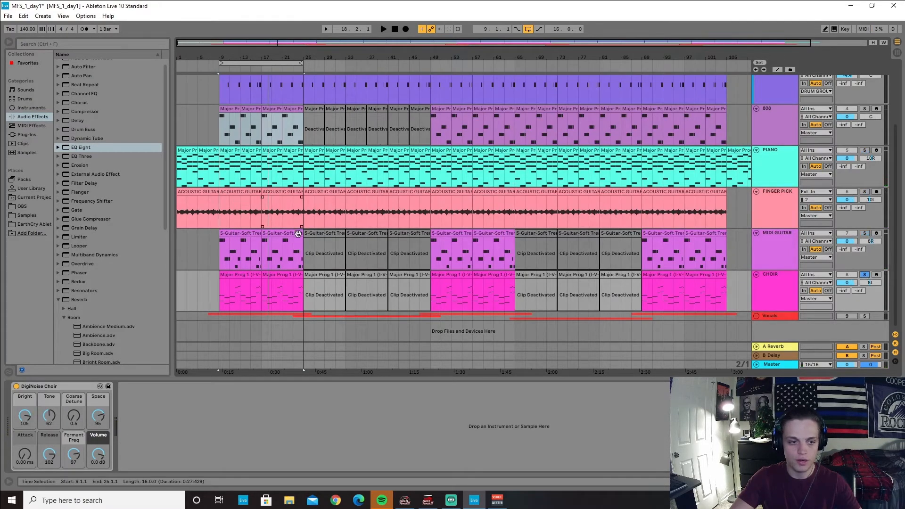
click(31, 126)
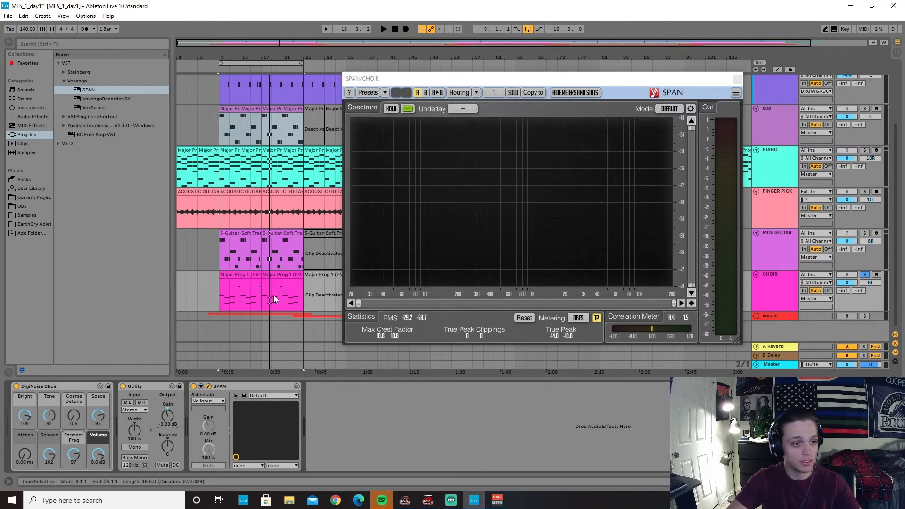
Add EQ Eight to the choir with a low cut, a 160 Hz cut of -3.10 dB, a second dip and a gentle higher boost
click(37, 109)
click(25, 125)
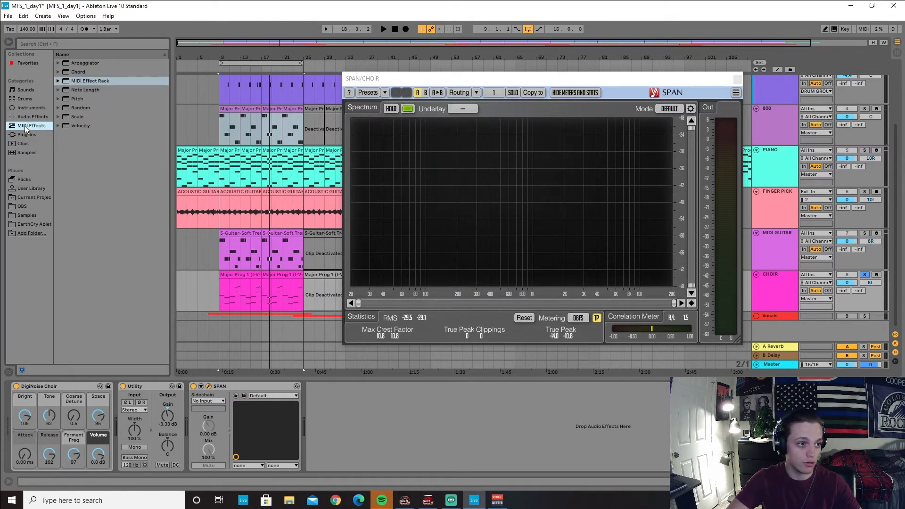
click(26, 116)
scroll(83, 177, up, 3)
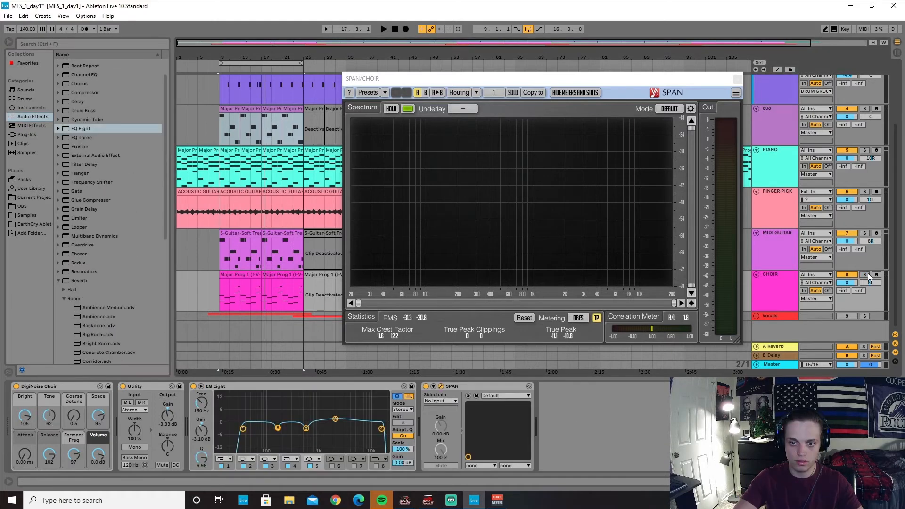
Play the full unsoloed mix while watching the choir's spectrum in SPAN, and close the analyzer
key(space)
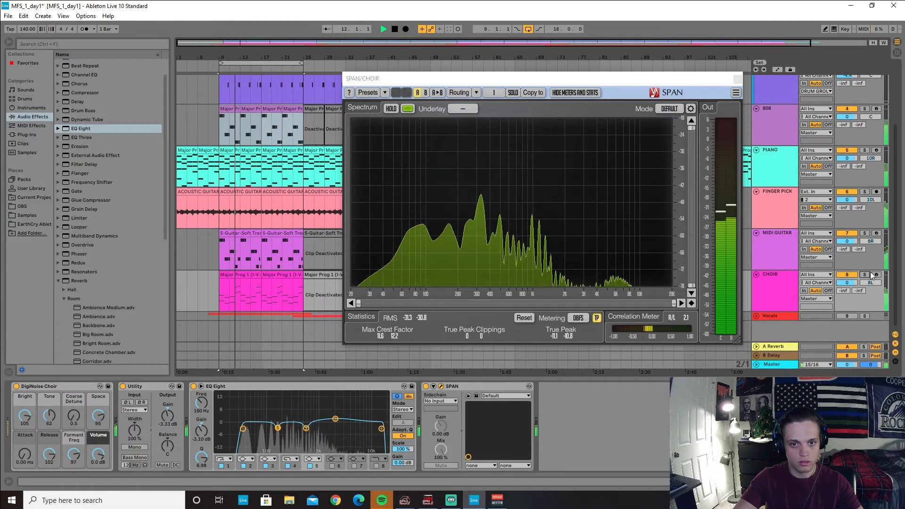
key(space)
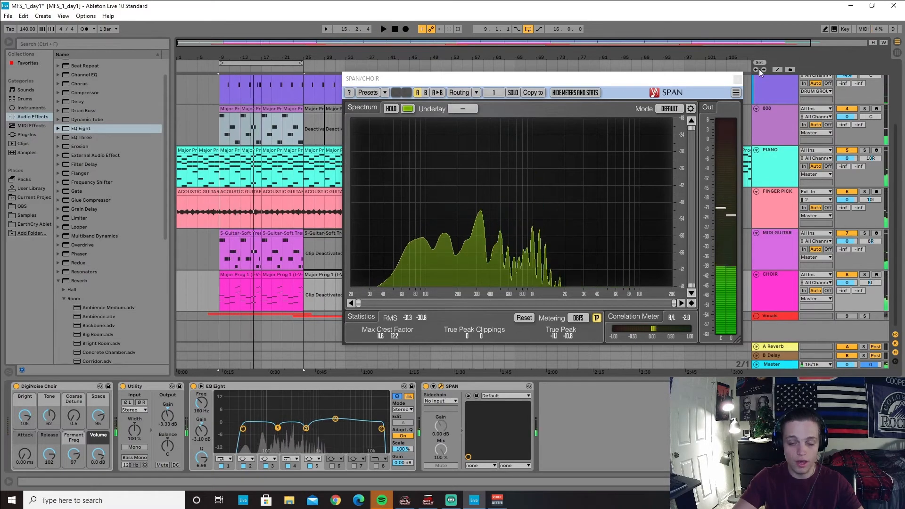
click(738, 79)
Group the piano, finger-pick, MIDI guitar and choir tracks and name the group MELODY
click(778, 163)
shift+click(763, 285)
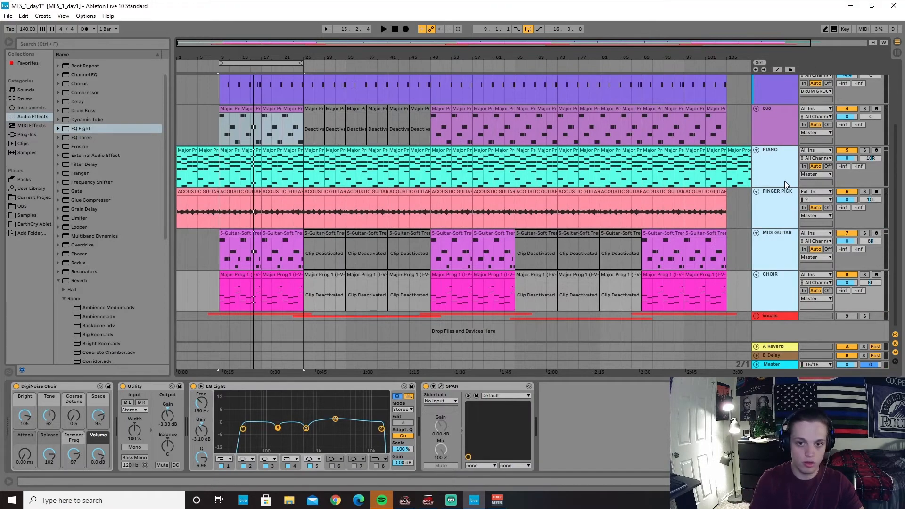
key(ctrl+g)
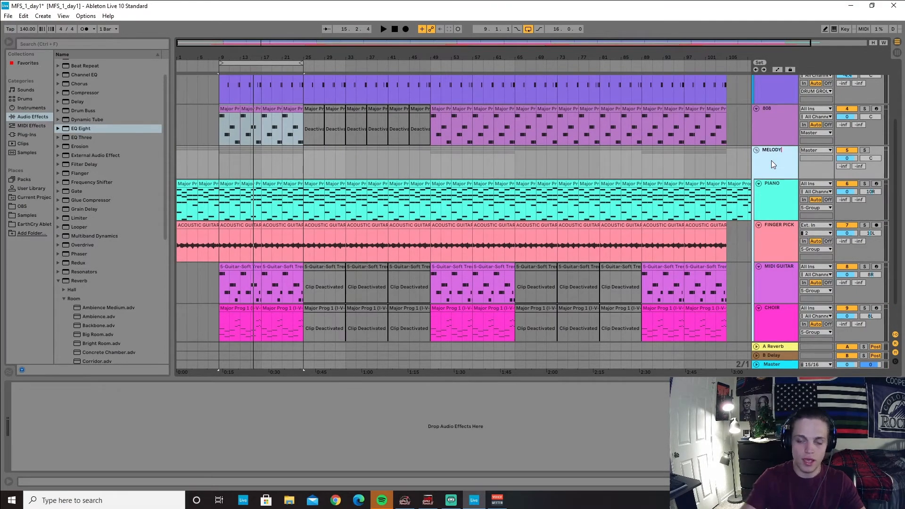
Add Utility and SPAN to the MELODY group and set the Utility gain to -6.11 dB during playback
click(748, 159)
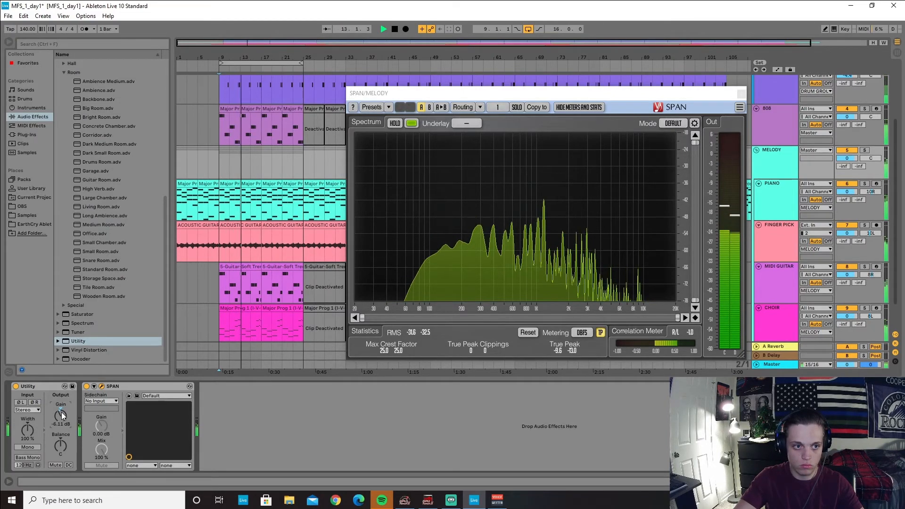
click(741, 93)
scroll(757, 224, down, 2)
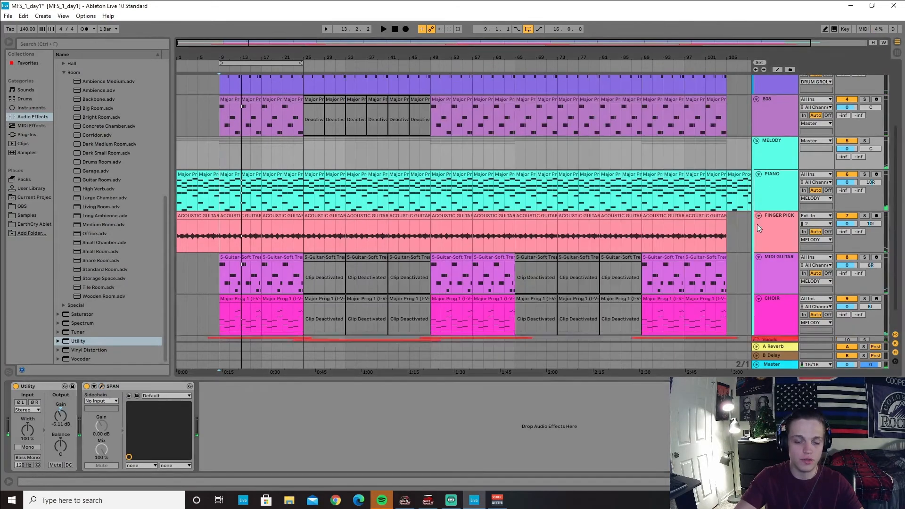
scroll(705, 259, up, 3)
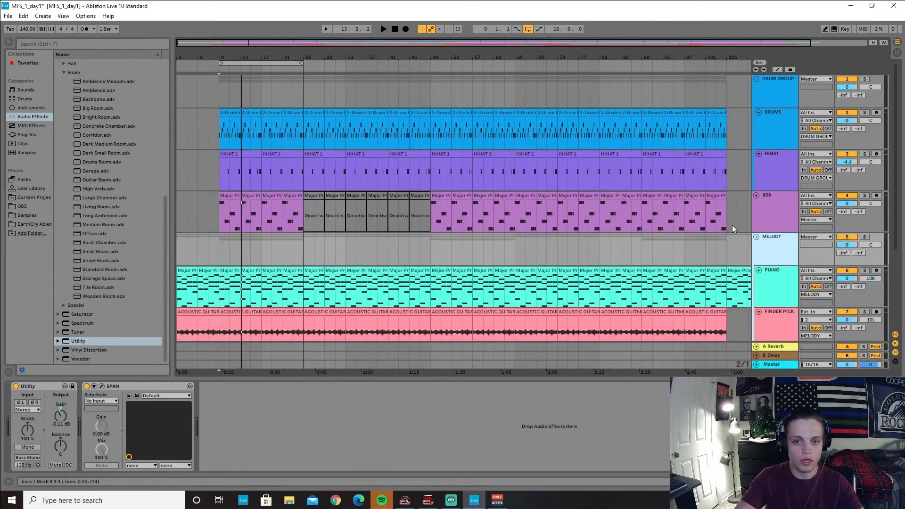
click(790, 92)
click(785, 248)
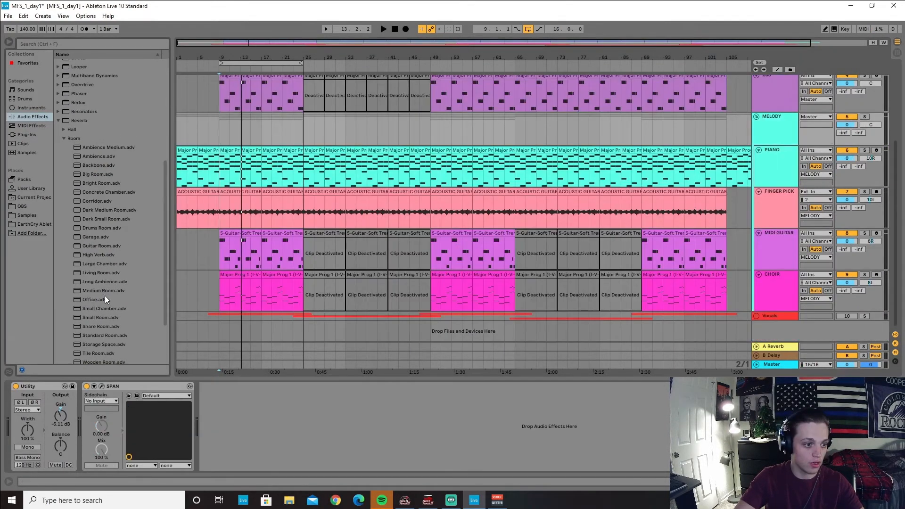
Add the Glue Compressor preset Mastering - Catch Peaks before SPAN on the MELODY group and set its Dry/Wet to 60% during playback
scroll(105, 297, up, 7)
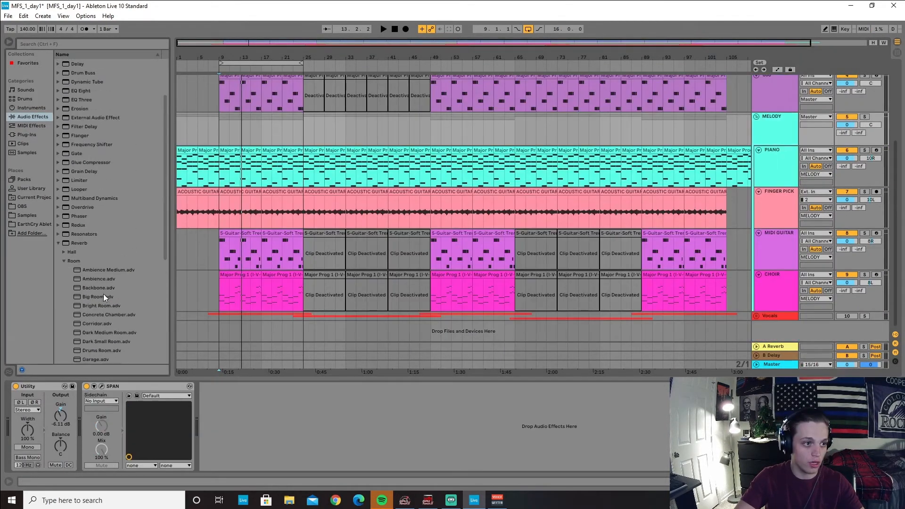
scroll(100, 281, down, 4)
click(59, 91)
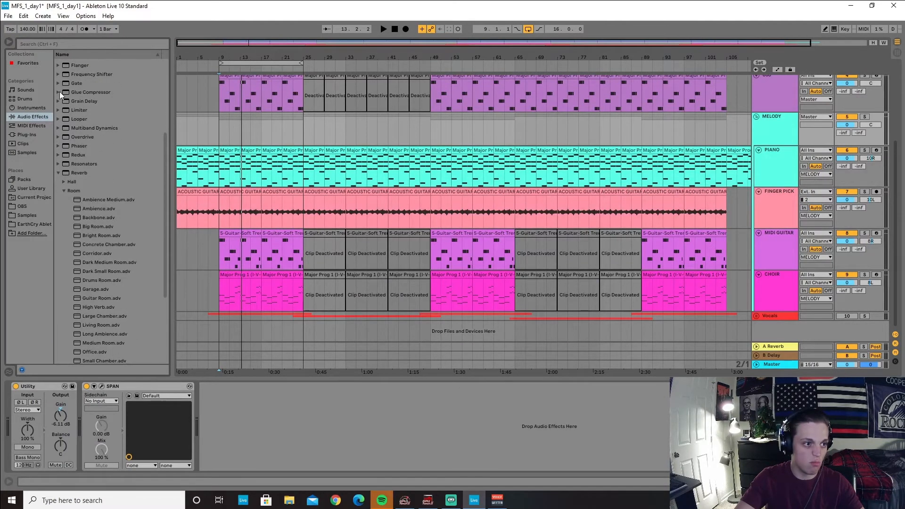
scroll(91, 289, down, 3)
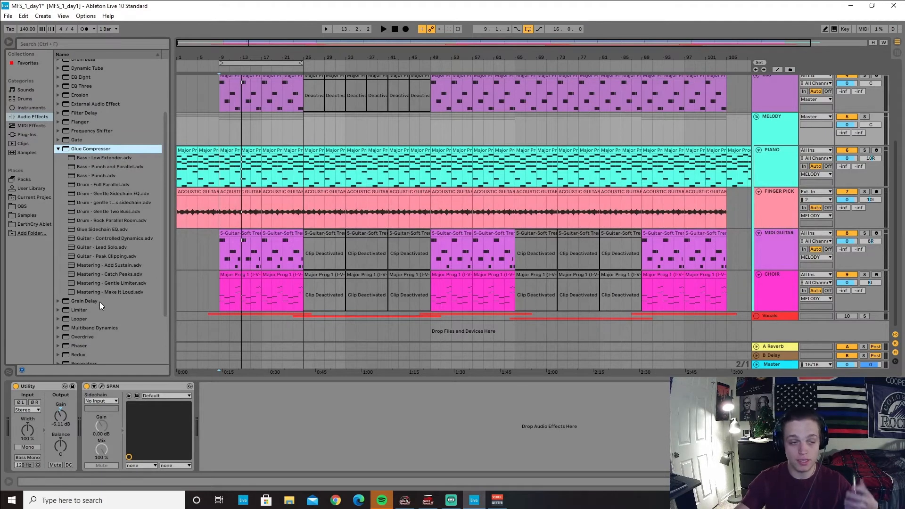
scroll(109, 290, down, 2)
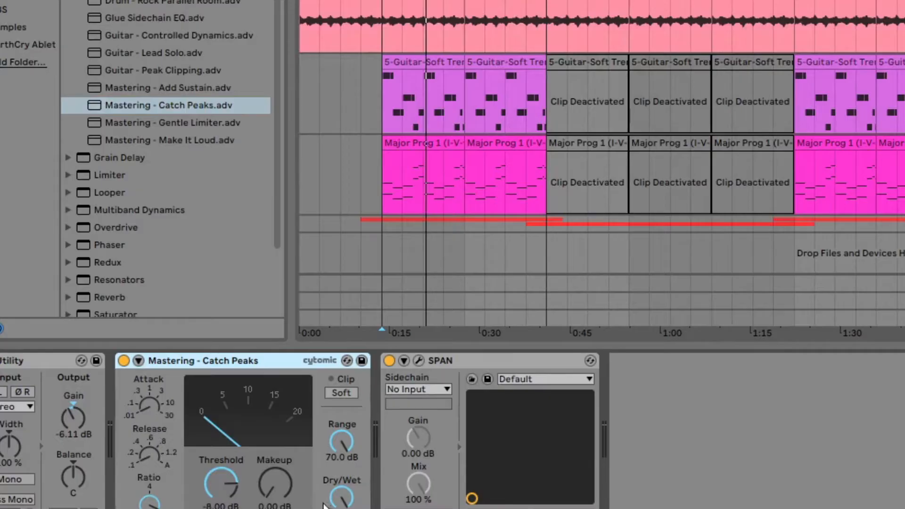
key(space)
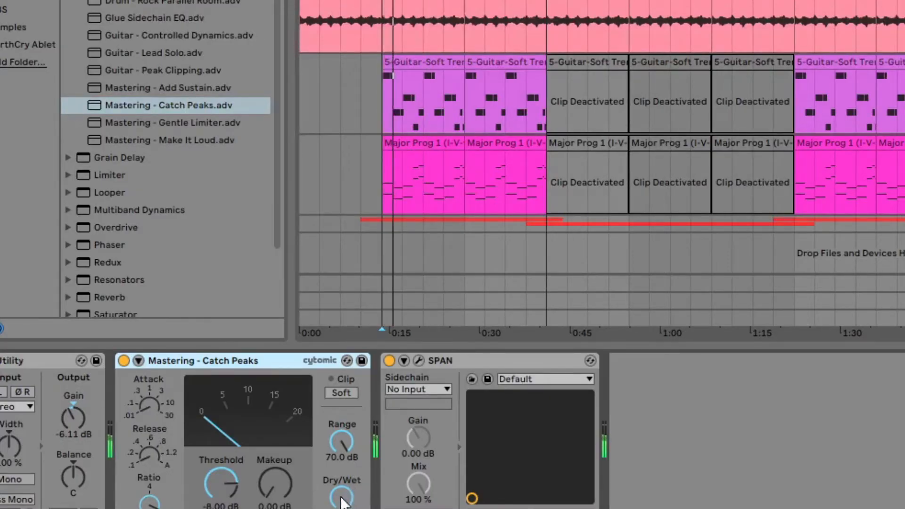
mouse_move(353, 488)
mouse_down()
mouse_move(353, 476)
mouse_move(353, 492)
mouse_up()
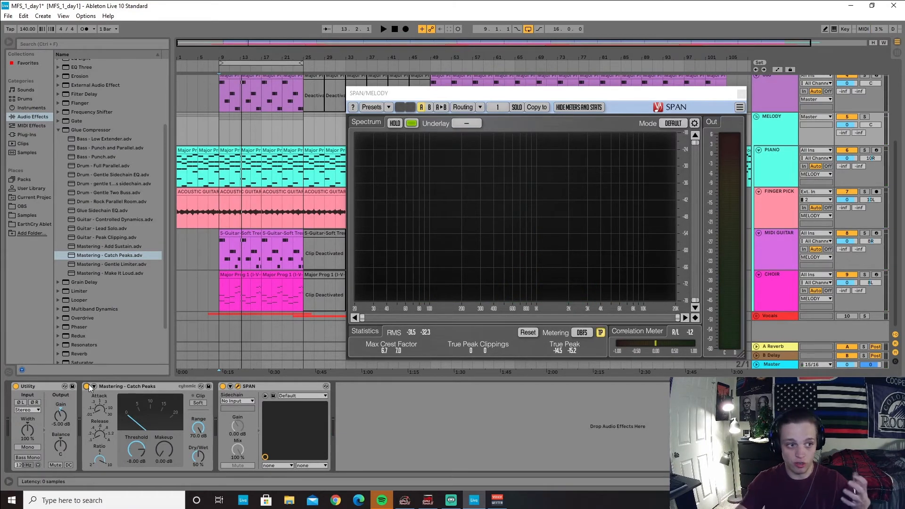
Add EQ Eight before SPAN on the MELODY group with a 47.4 Hz low cut and a high cut, checking it in SPAN
scroll(76, 107, up, 2)
drag(80, 76, 220, 438)
click(322, 458)
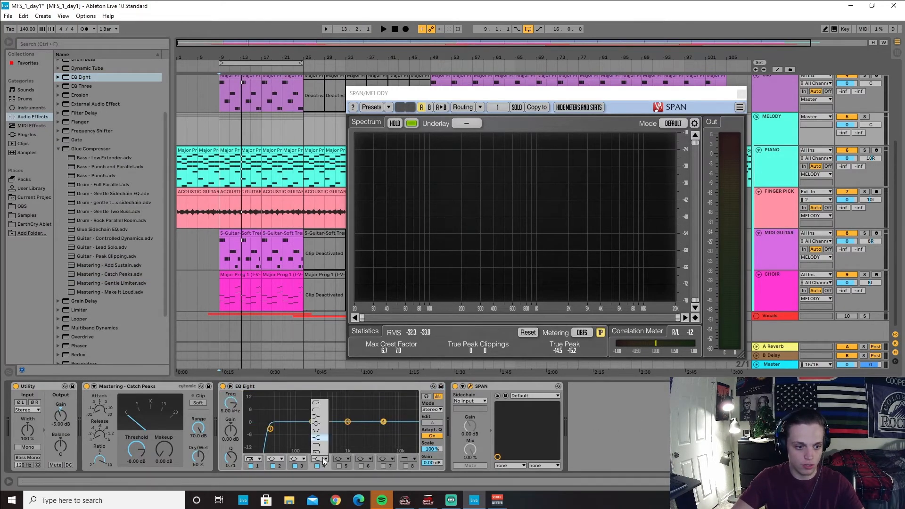
click(321, 449)
drag(232, 407, 231, 401)
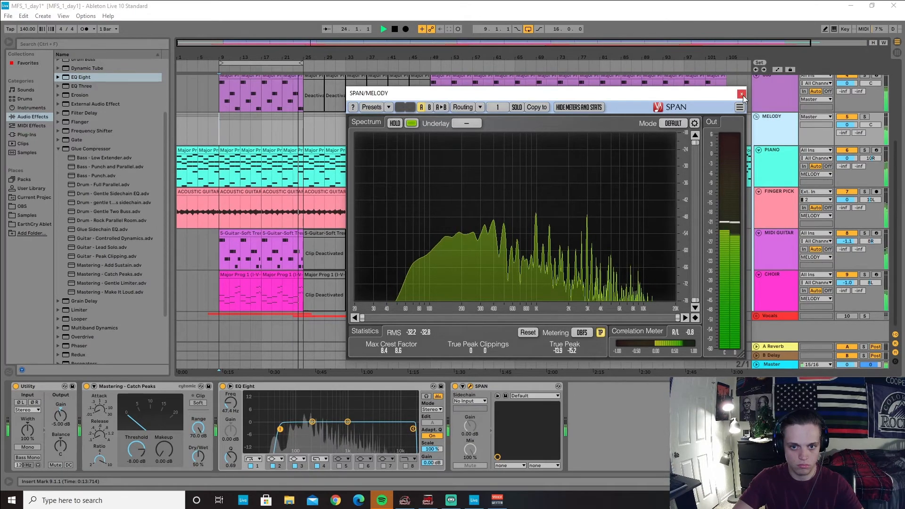
click(741, 94)
key(space)
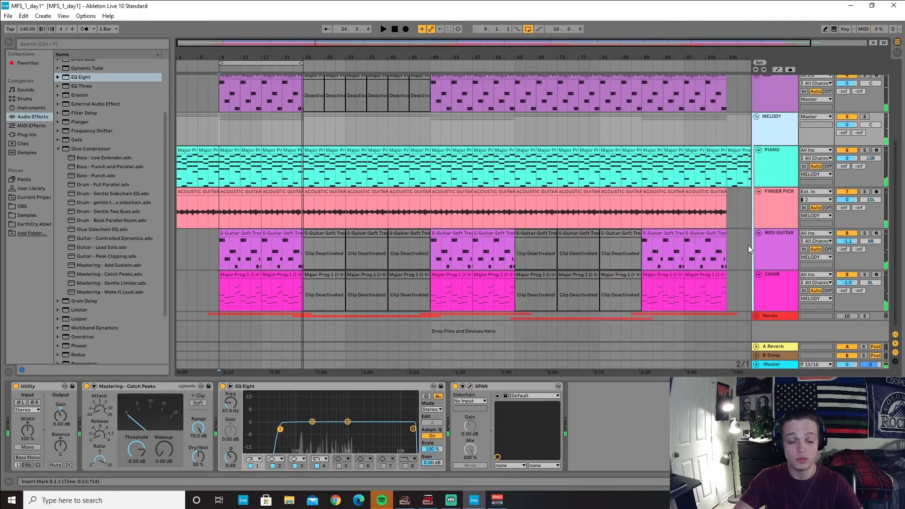
Select the Master track and reset its volume to 0 dB during playback
click(777, 366)
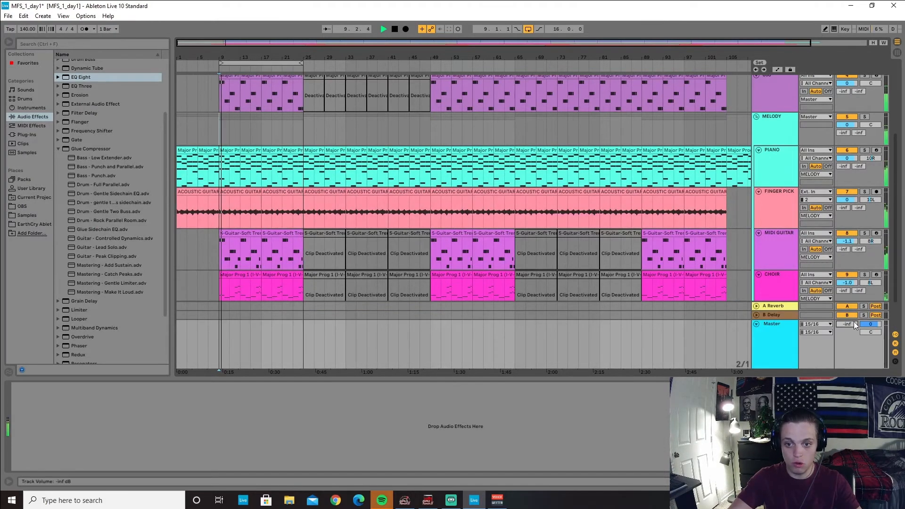
double_click(851, 324)
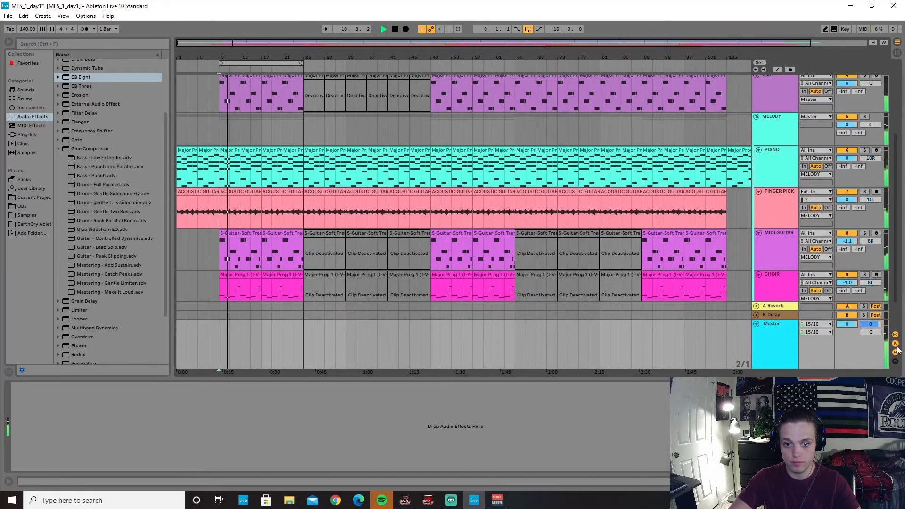
key(space)
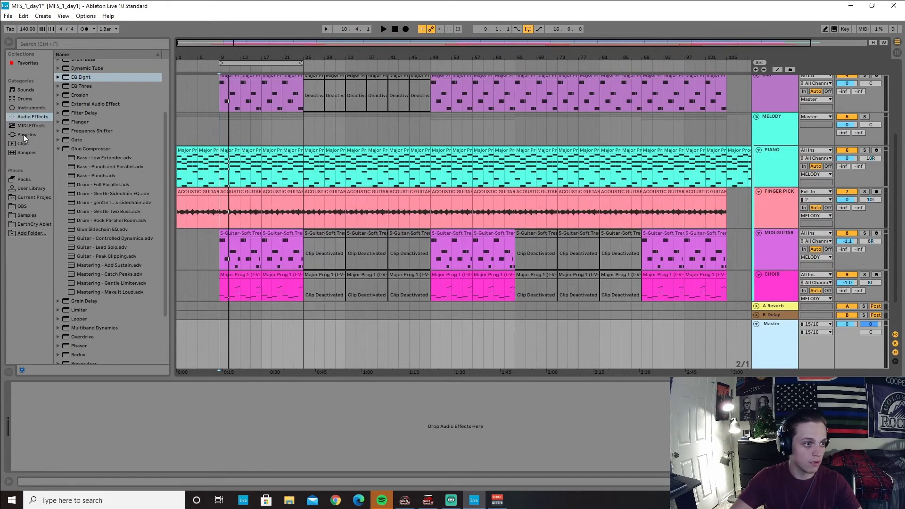
Add SPAN with Utility in front of it to the Master track and set the Utility gain to 2.22 dB during playback
click(25, 136)
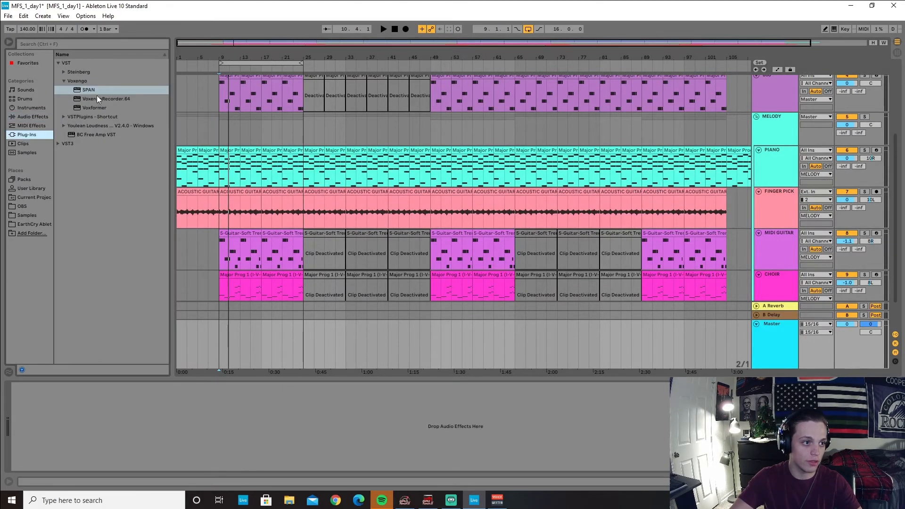
drag(97, 90, 140, 439)
click(25, 118)
scroll(99, 316, down, 5)
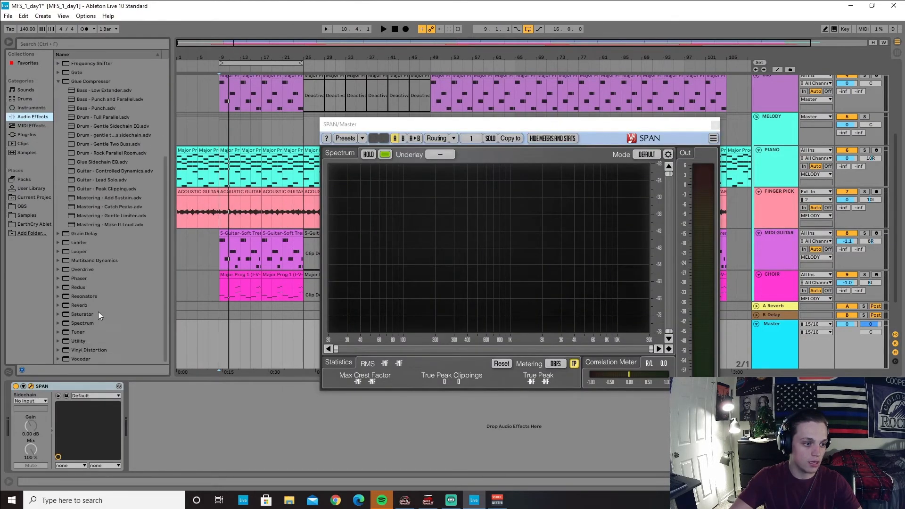
drag(78, 341, 11, 436)
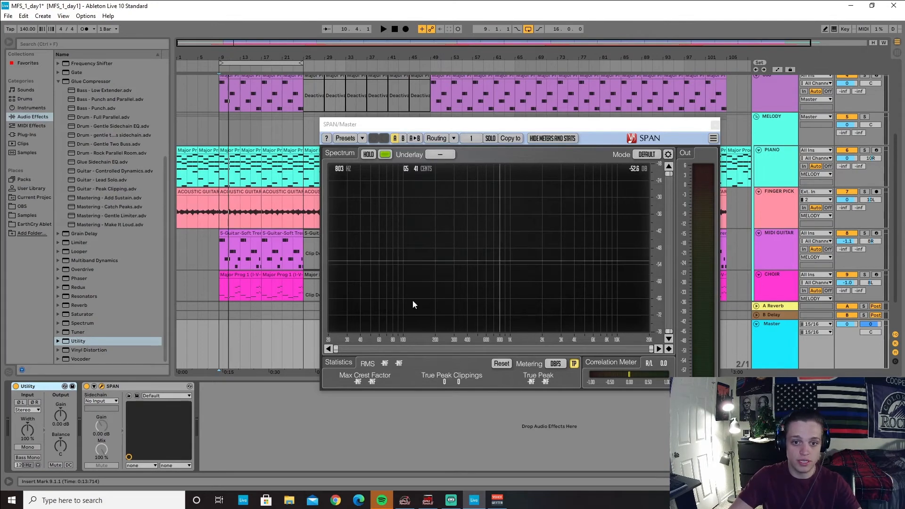
key(space)
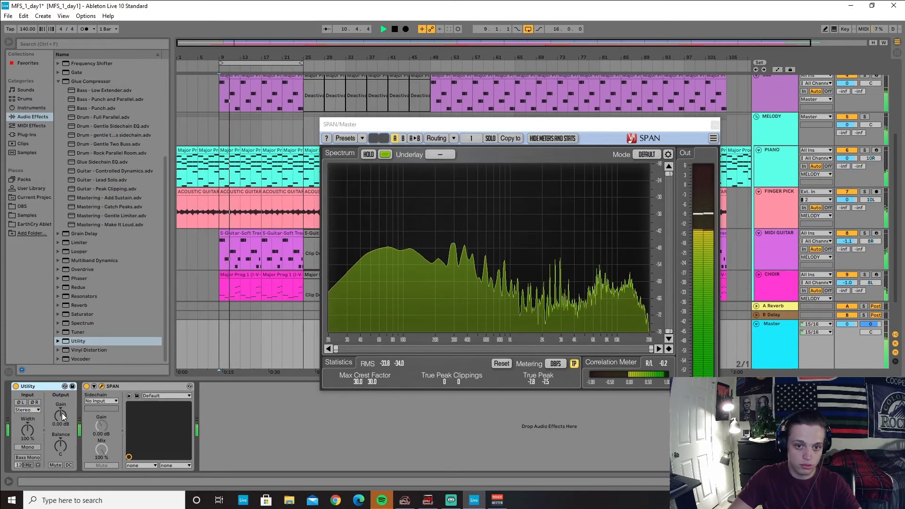
click(59, 416)
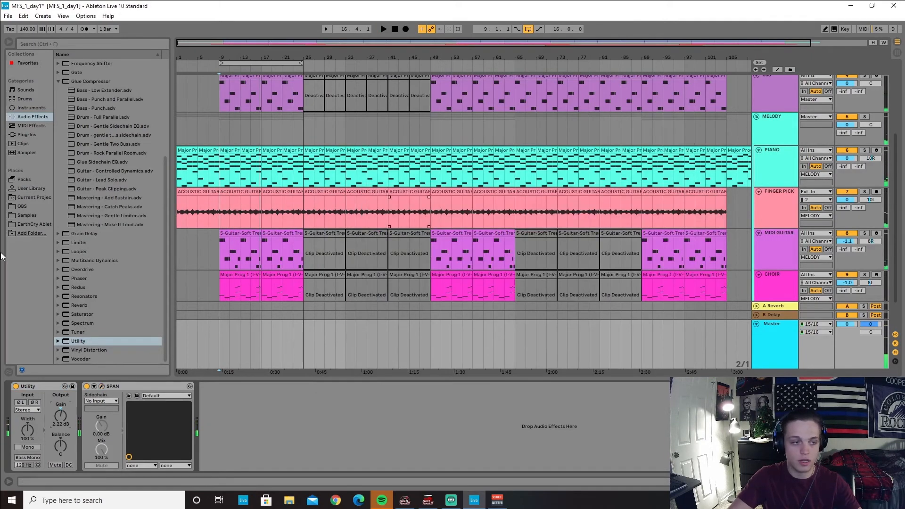
Add EQ Eight between Utility and SPAN on the Master with a 23.5 Hz low cut and a high cut at the spectrum's top end
scroll(95, 164, up, 5)
drag(91, 153, 80, 423)
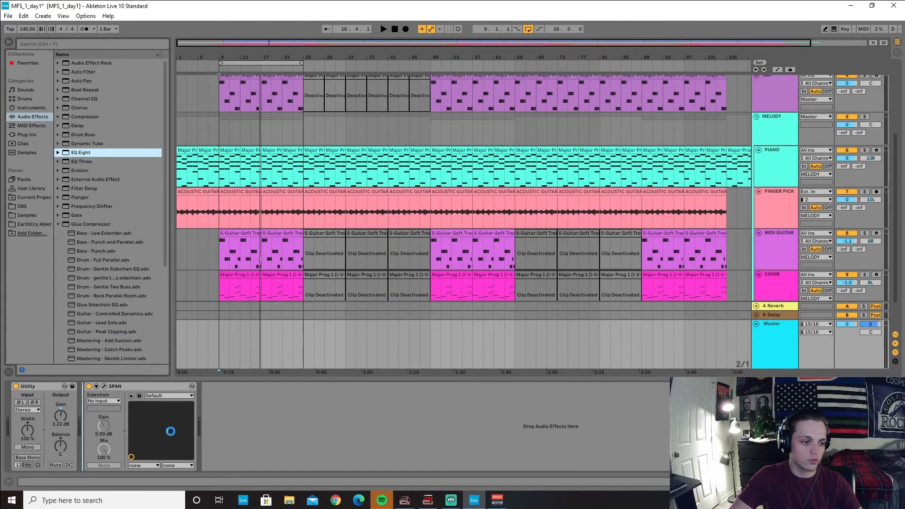
click(187, 460)
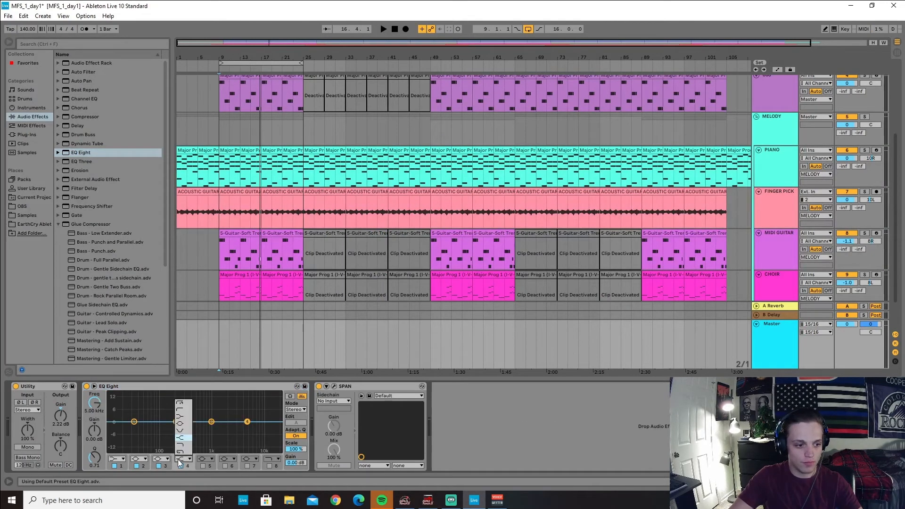
click(183, 451)
click(121, 460)
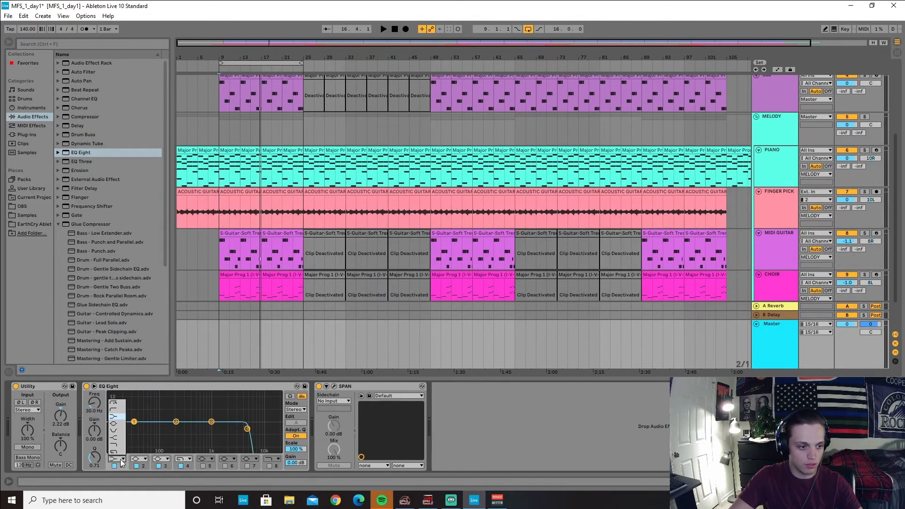
click(114, 403)
drag(251, 436, 280, 437)
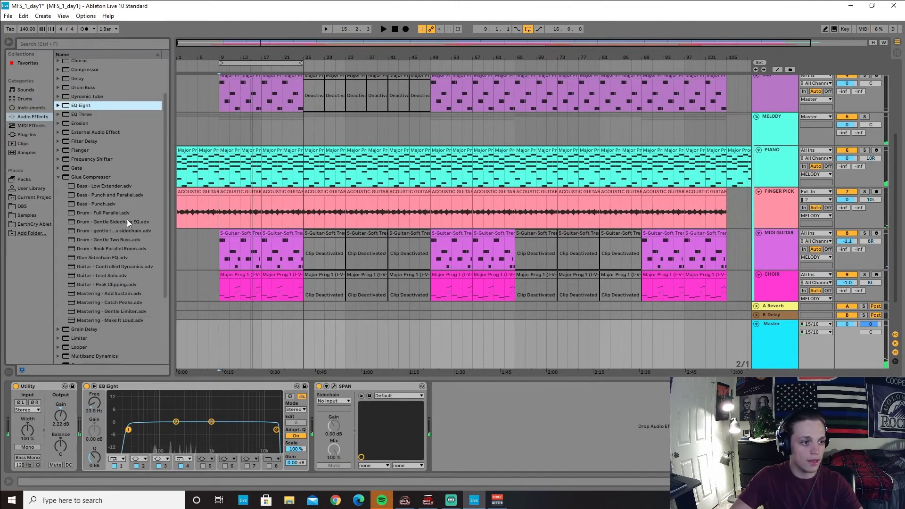
Insert the iZotope Neutron 2 plug-in between EQ Eight and SPAN on the Master and continue in demo mode
scroll(126, 217, down, 5)
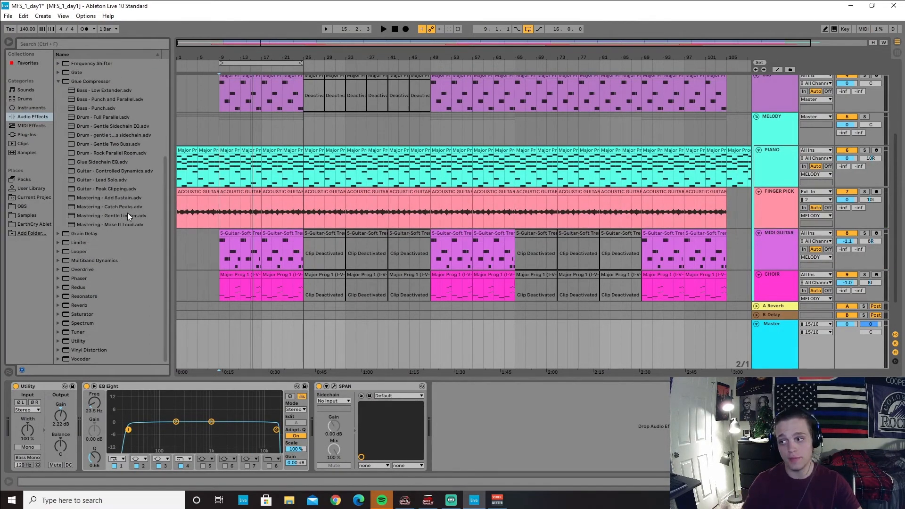
click(27, 108)
click(27, 134)
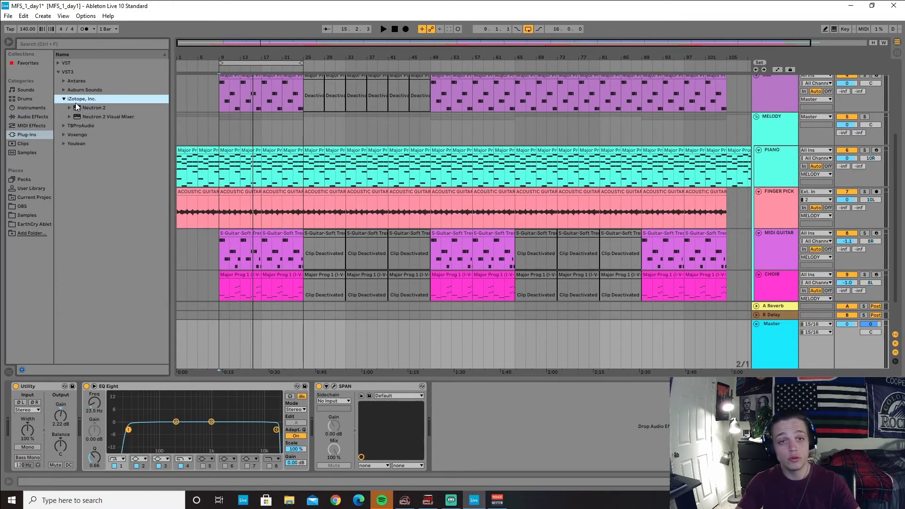
mouse_move(87, 109)
mouse_down()
mouse_move(299, 453)
mouse_move(319, 425)
mouse_up()
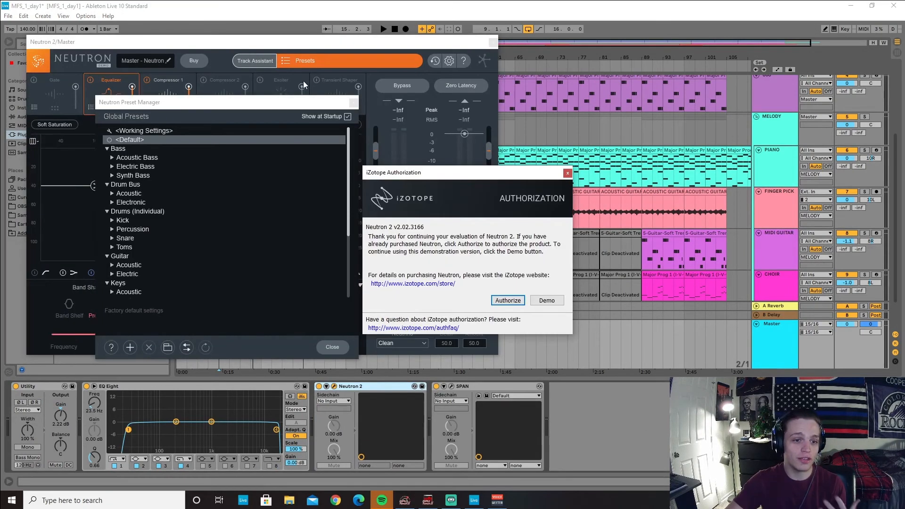
click(546, 300)
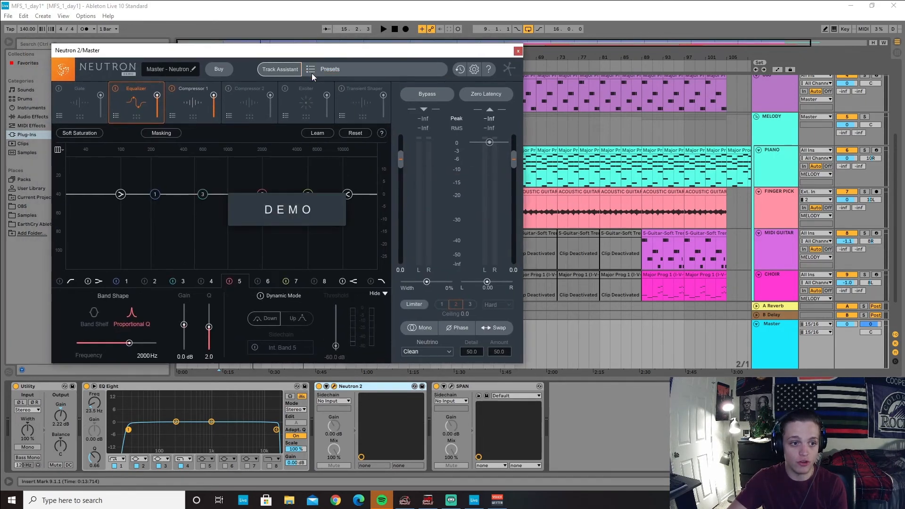
Load the Basic Mix Bus preset from Neutron 2's Mix Bus presets
click(312, 73)
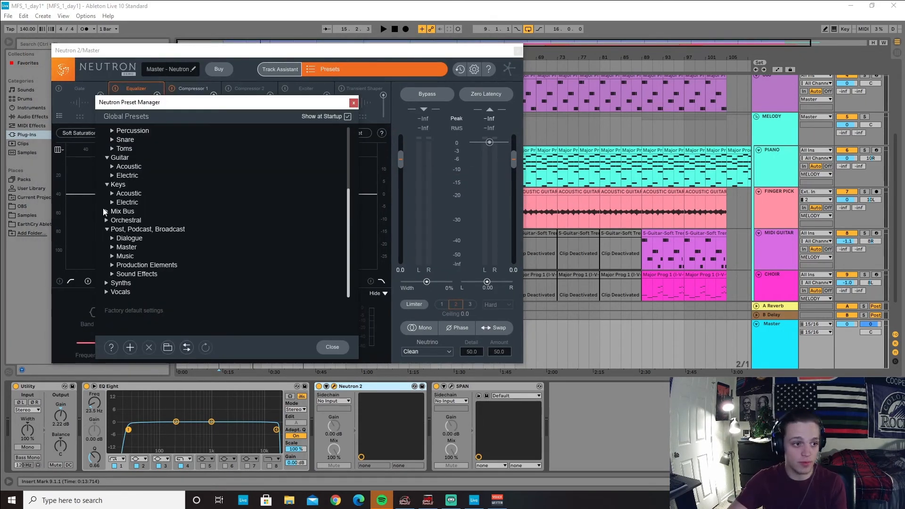
click(104, 212)
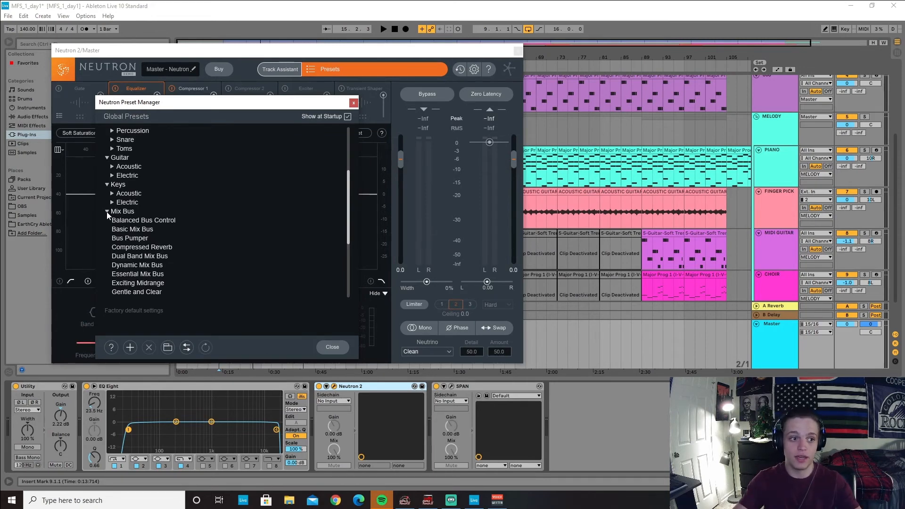
drag(286, 141, 239, 76)
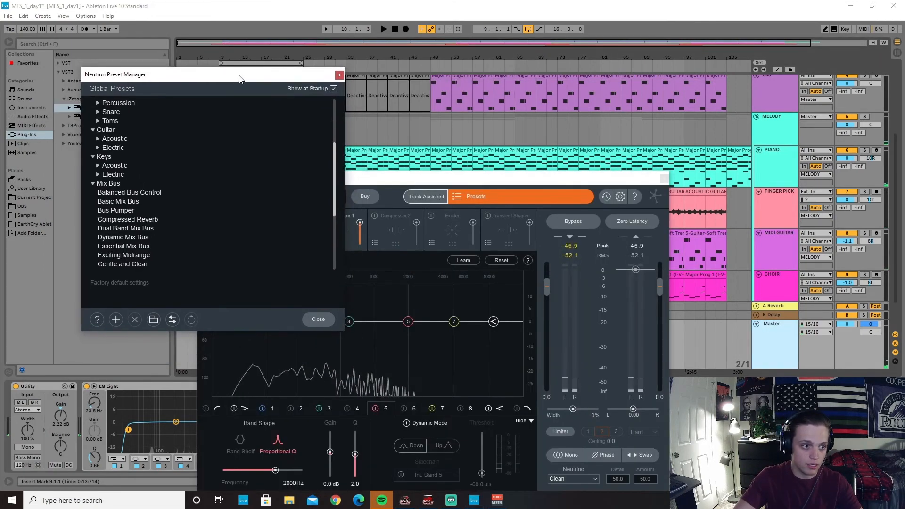
scroll(109, 226, down, 3)
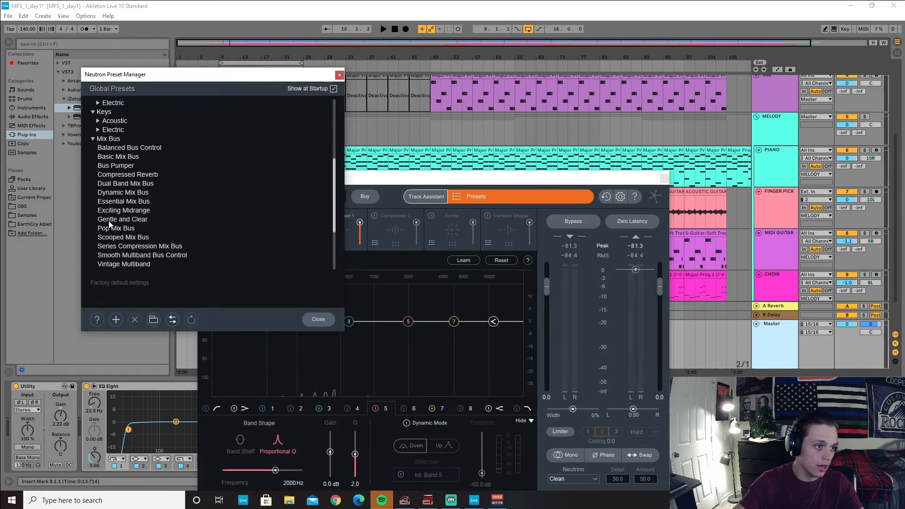
scroll(132, 139, down, 1)
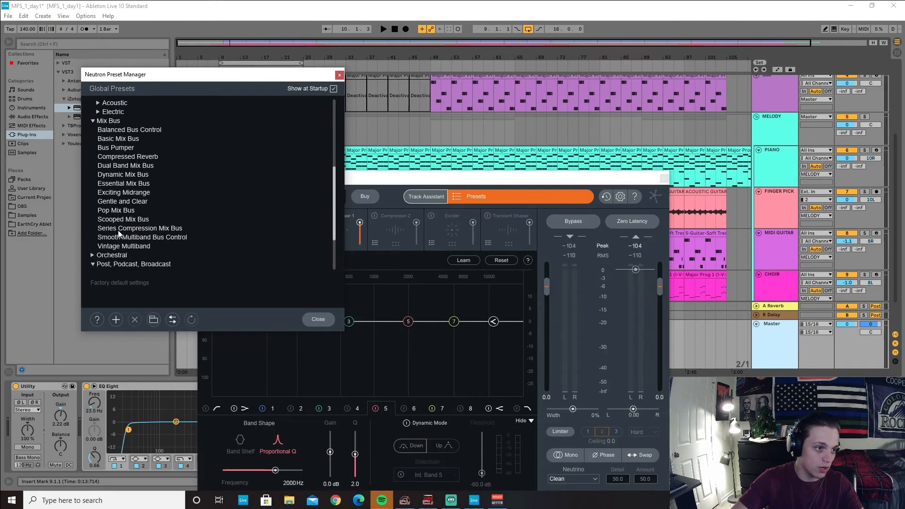
click(127, 139)
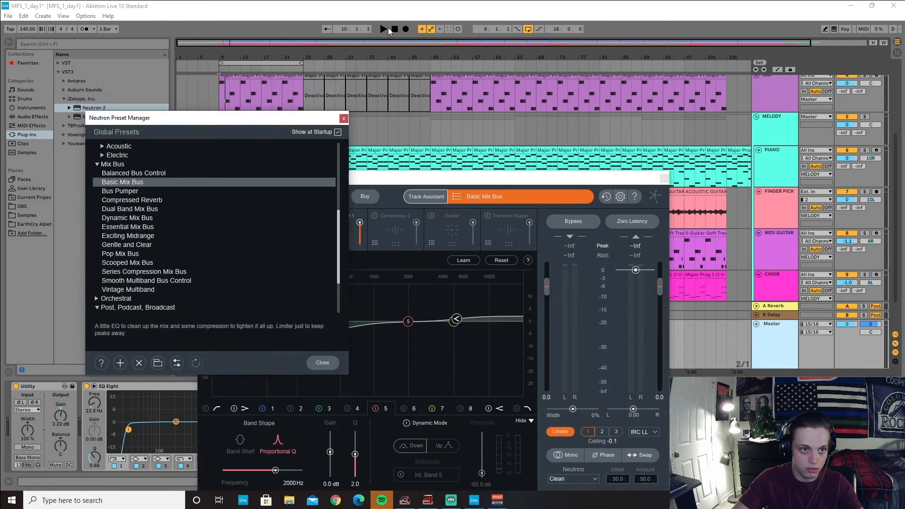
Play the mix through Neutron 2 and toggle the device to compare the processed and unprocessed sound
click(383, 29)
drag(485, 186, 491, 41)
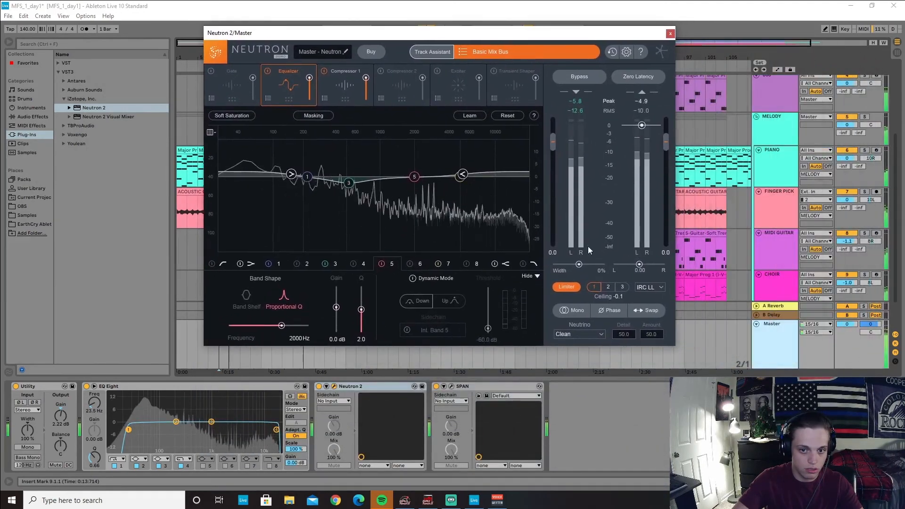
click(319, 389)
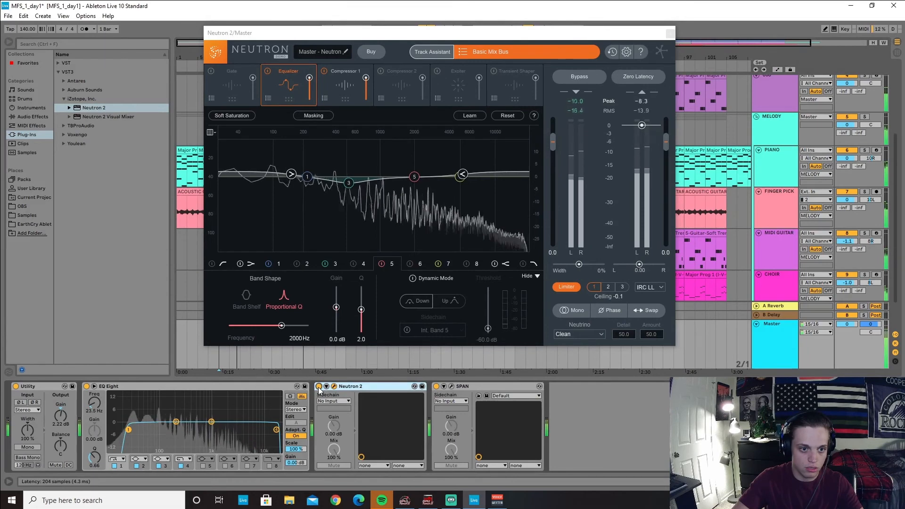
Reopen Neutron 2's preset manager during playback and load the Bus Pumper preset
click(472, 52)
click(481, 53)
click(480, 54)
click(480, 53)
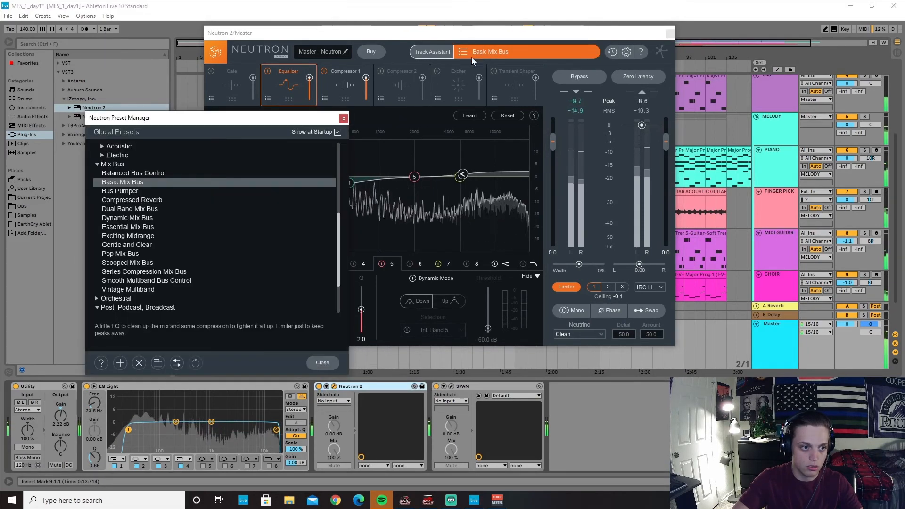
click(123, 191)
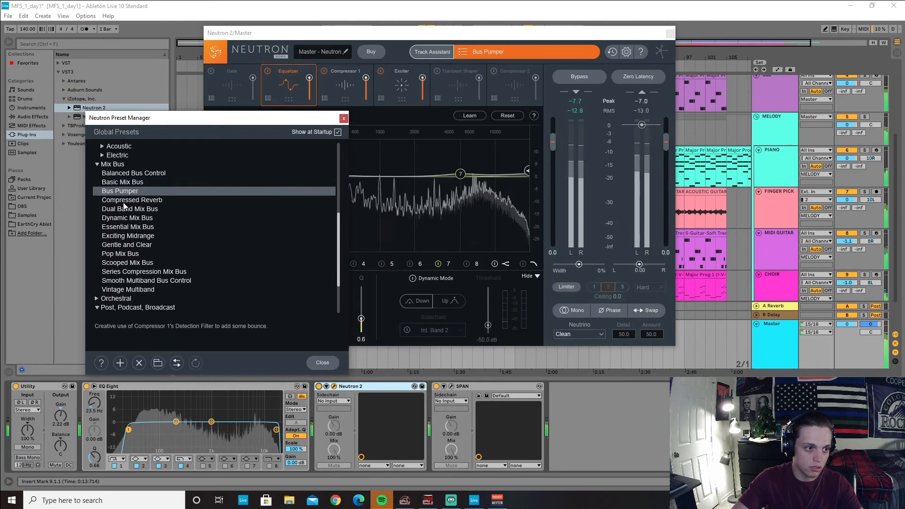
Load the Dynamic Mix Bus preset in Neutron 2 and insert a second EQ Eight before it on the Master
double_click(123, 217)
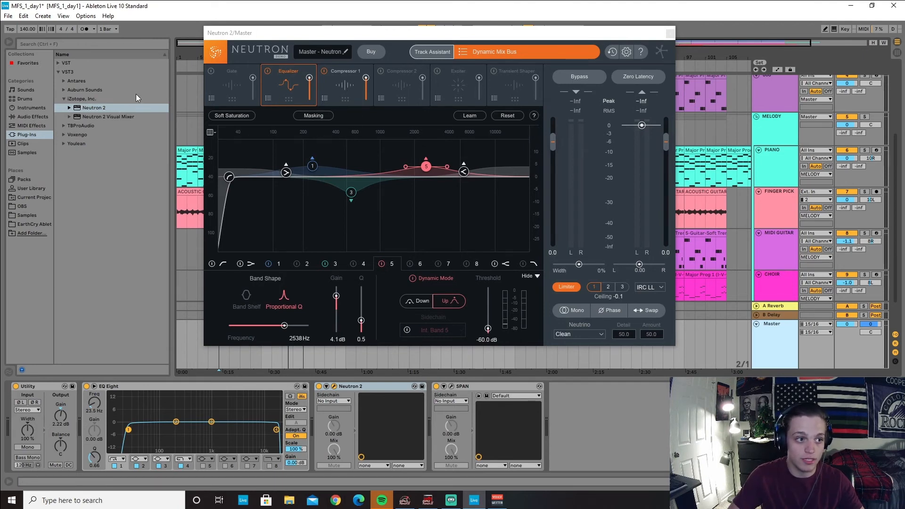
click(30, 109)
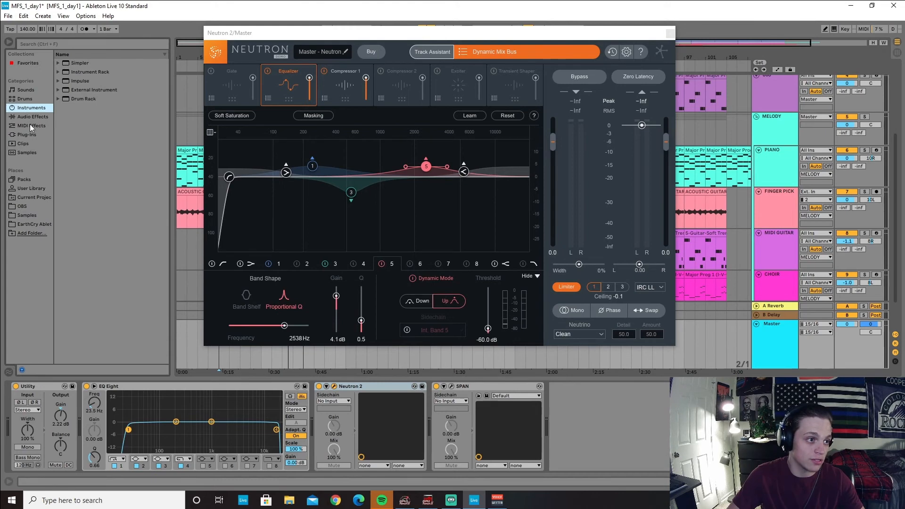
click(34, 116)
double_click(81, 123)
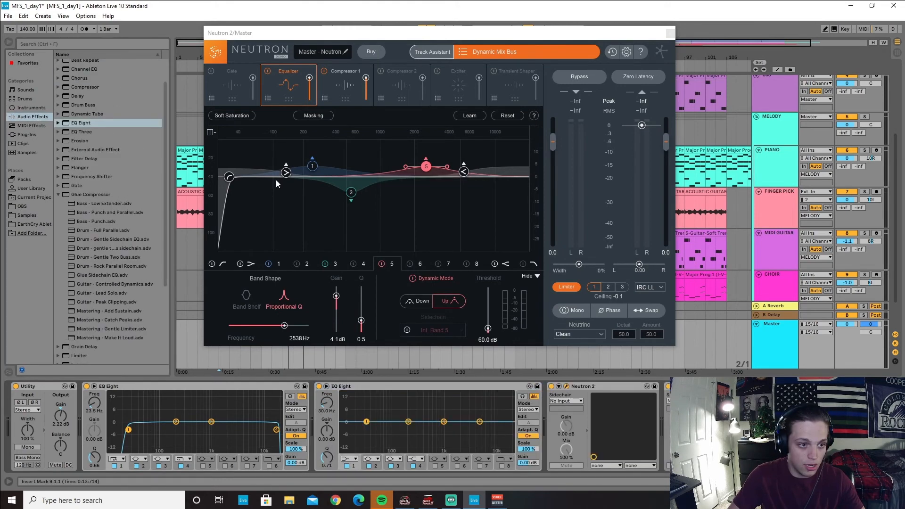
Match Neutron's low bands in the second EQ Eight: a steep low cut at 30 Hz and a low shelf at 136 Hz, 1.60 dB, Q 1.00
click(224, 263)
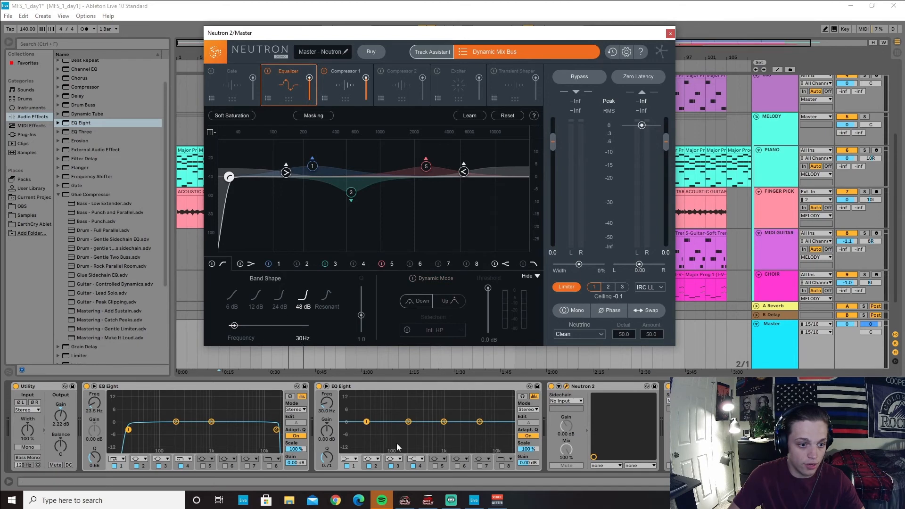
click(367, 422)
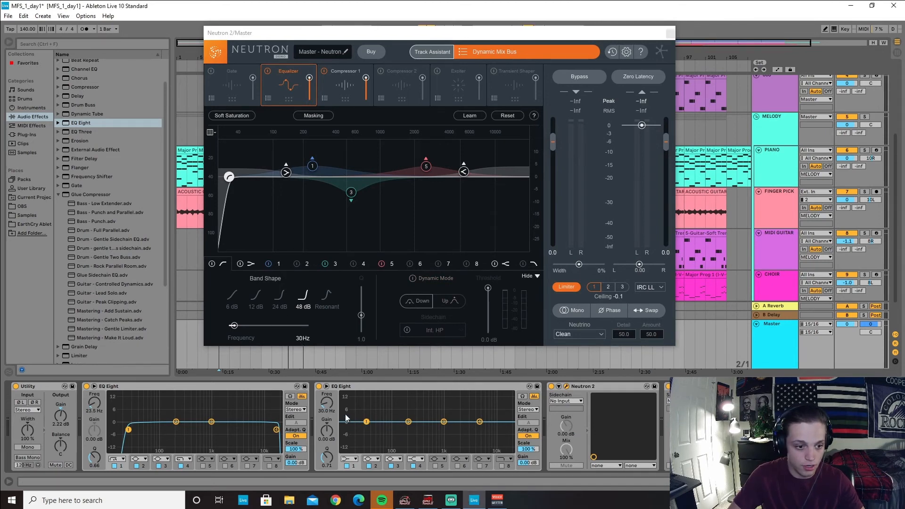
click(351, 459)
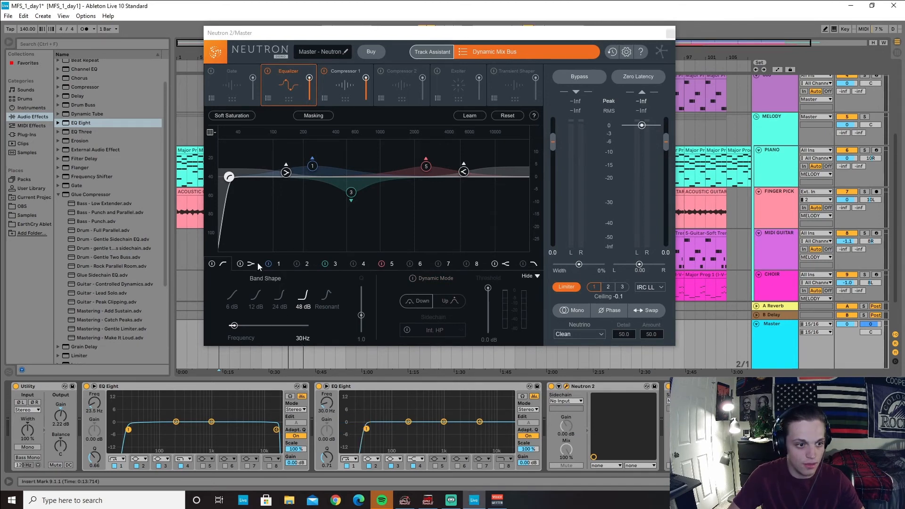
click(249, 265)
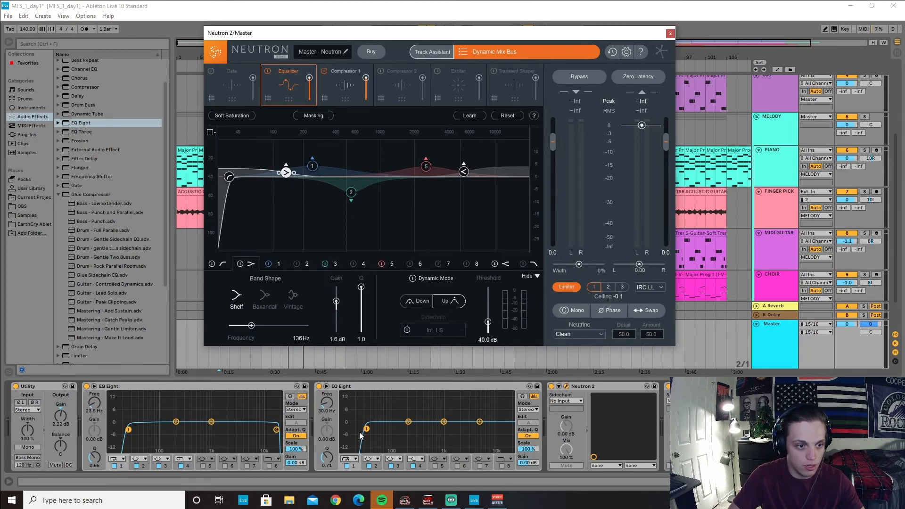
click(373, 460)
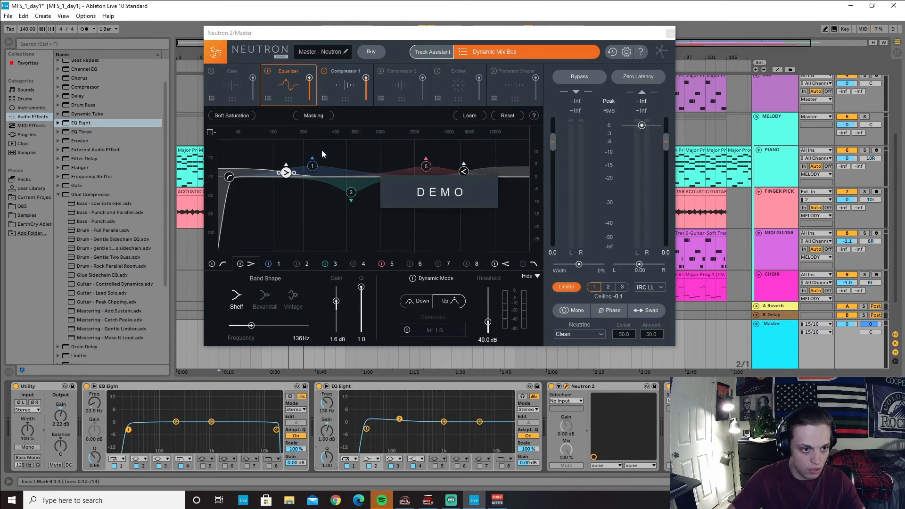
Match Neutron's bell bands in the second EQ Eight, with band 3 at 245 Hz and band 5 at 2.54 kHz, 3.00 dB, Q 0.50
click(312, 165)
click(406, 439)
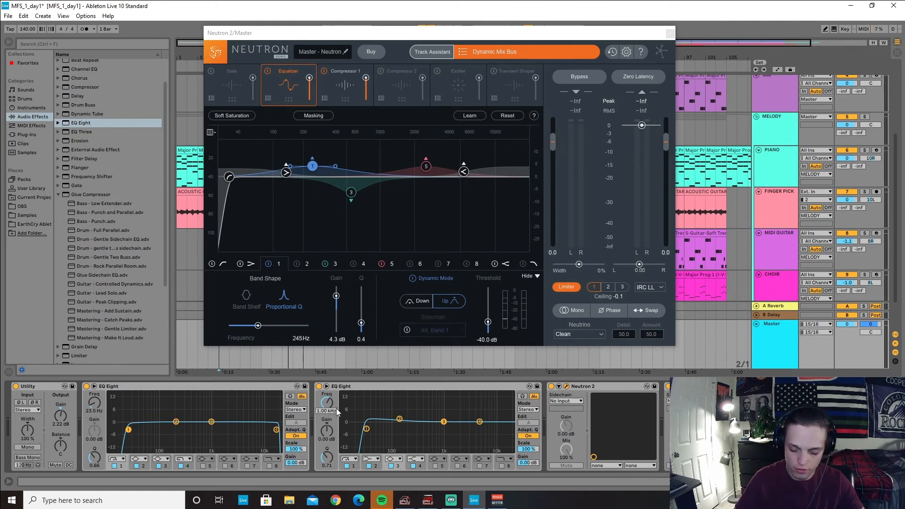
text(45)
key(Return)
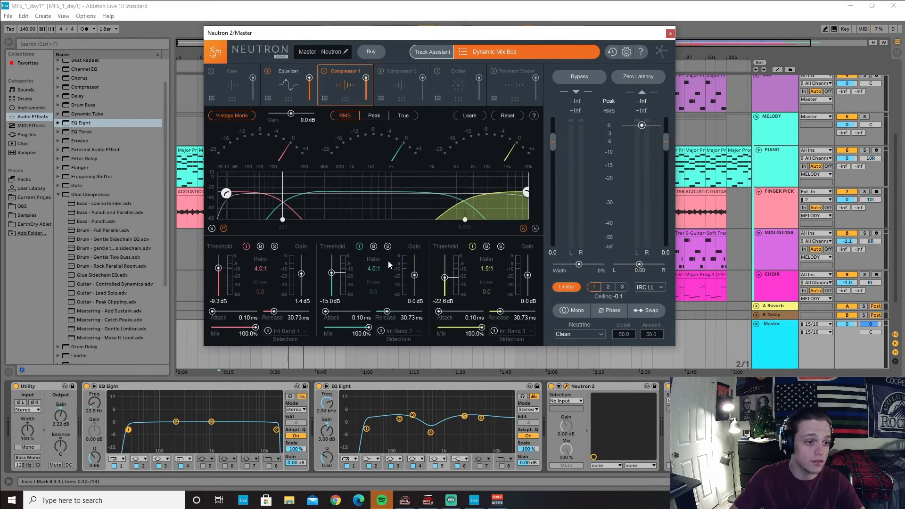
Set the attack of Neutron's high compressor band to 34.2 ms and give the Compressor device a low-pass sidechain EQ at 251 Hz
drag(438, 311, 457, 311)
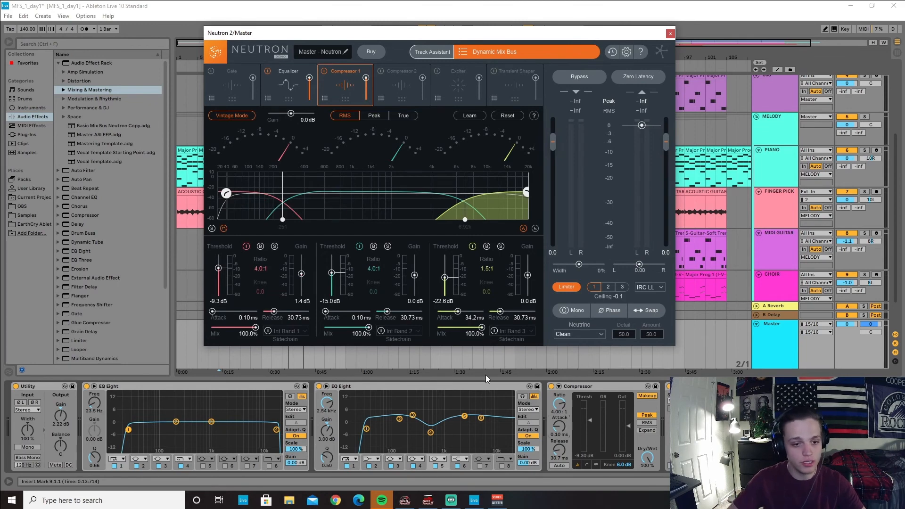
click(559, 386)
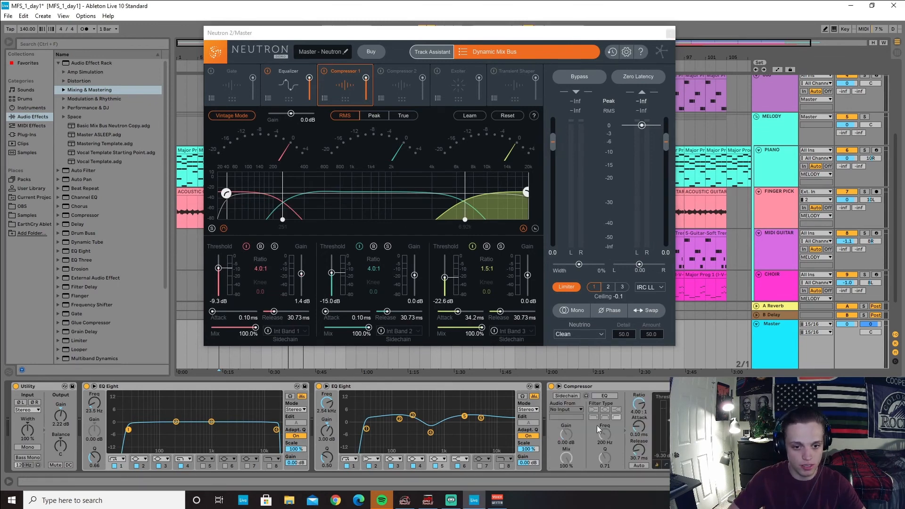
click(605, 396)
click(555, 366)
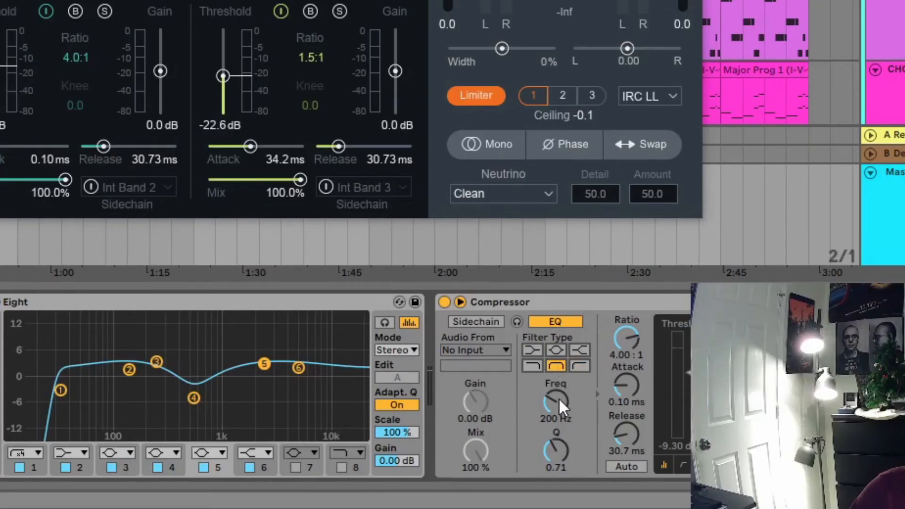
drag(558, 397, 568, 447)
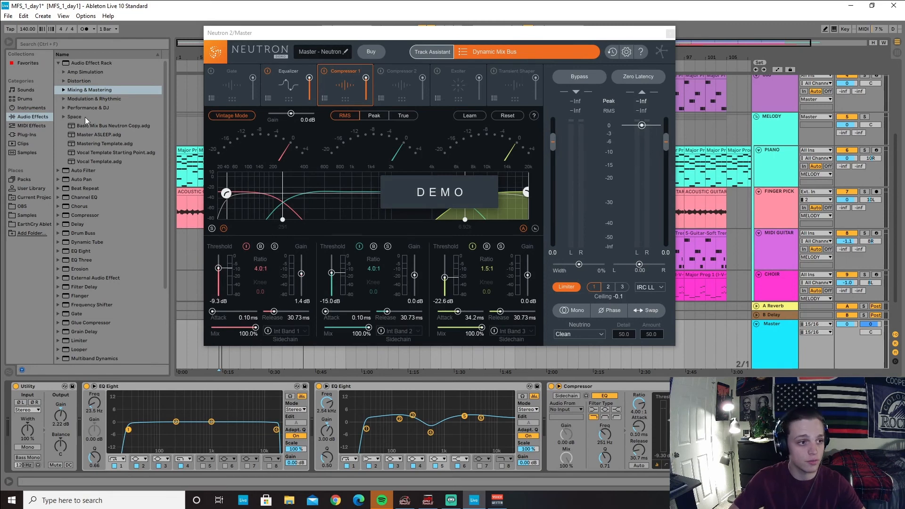
Group the second EQ Eight and the three Compressors after it into an Audio Effect Rack
scroll(81, 242, down, 5)
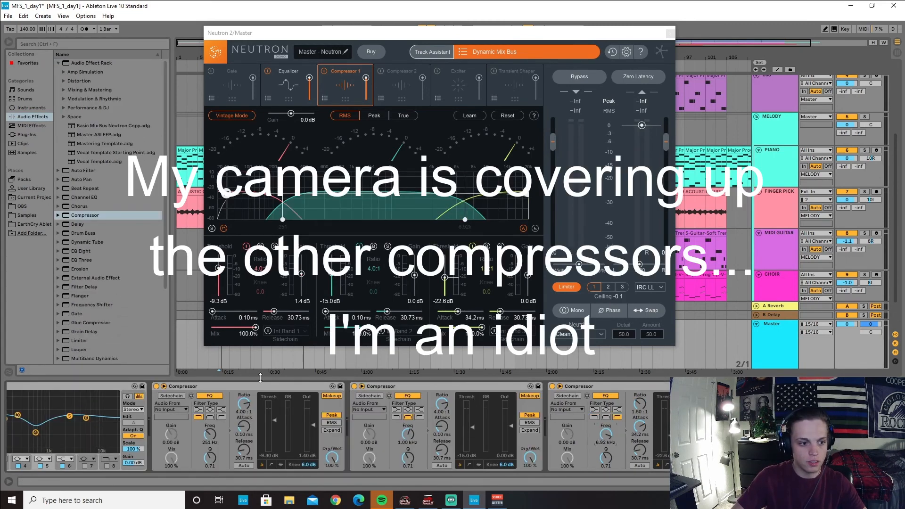
scroll(525, 450, left, 10)
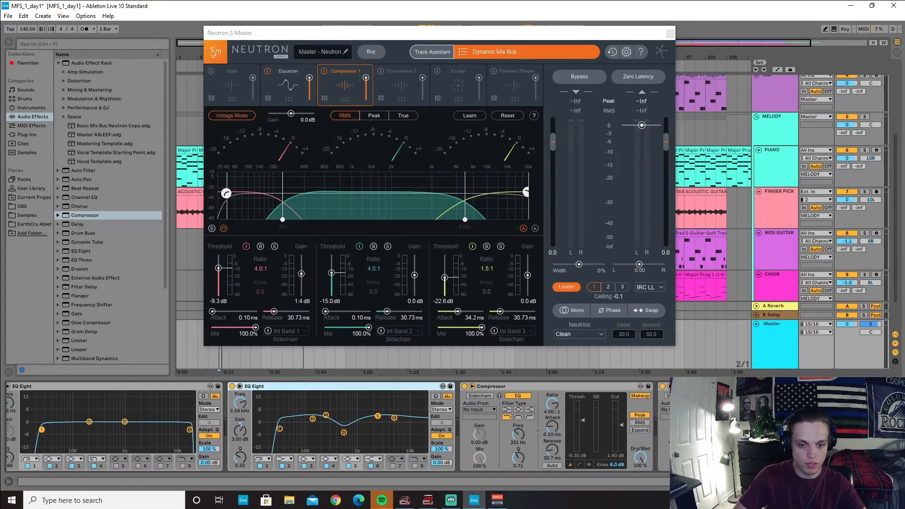
scroll(337, 427, right, 3)
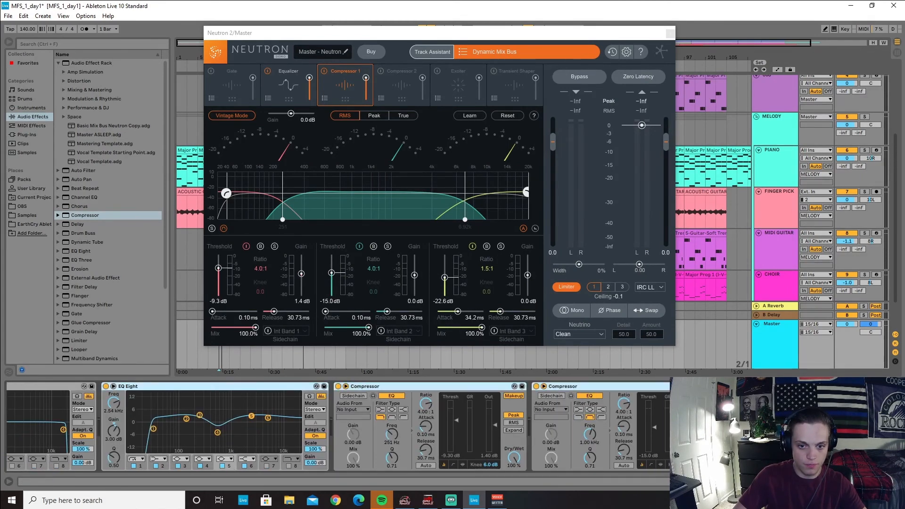
key(ctrl+g)
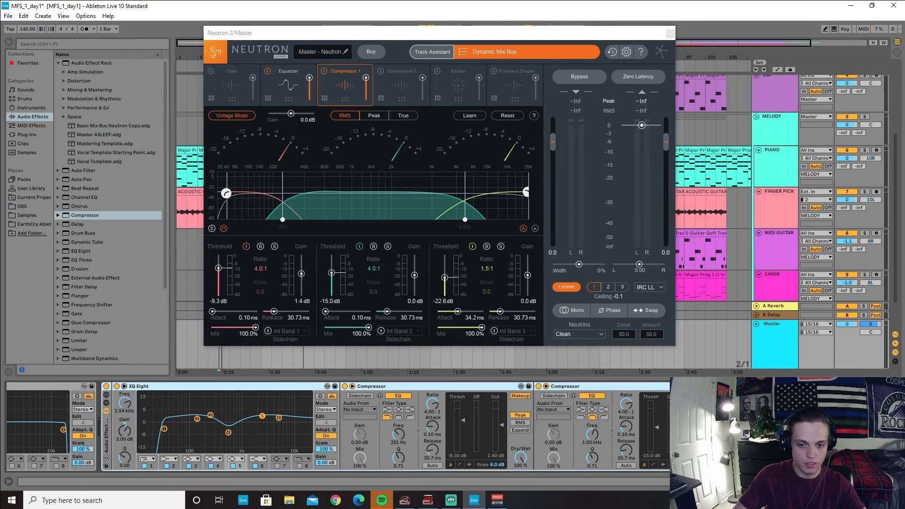
scroll(338, 426, right, 3)
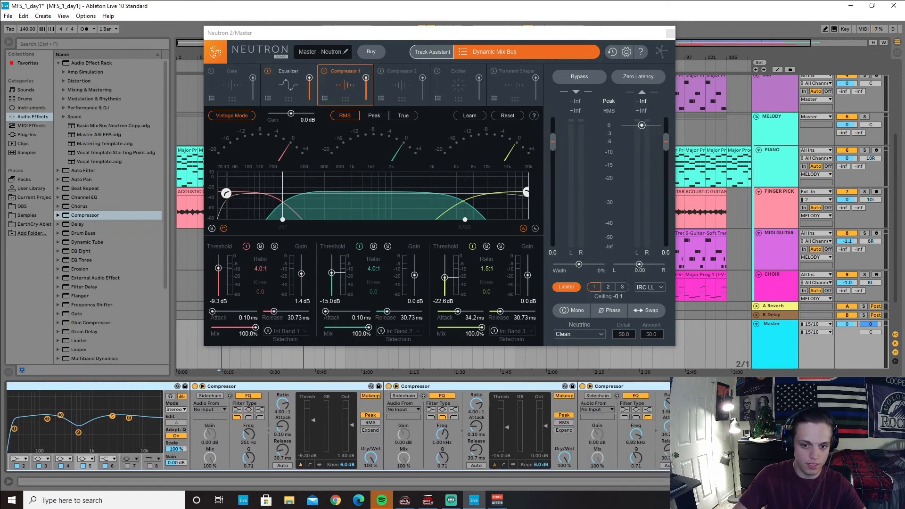
scroll(338, 426, right, 3)
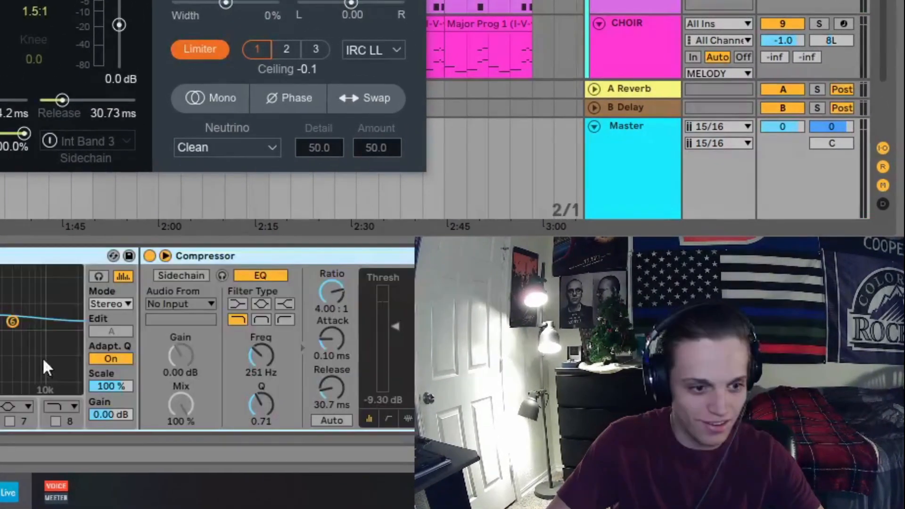
Play the mix while switching between Neutron 2 and the Basic Mix Bus Neutron Copy rack to compare their sound
scroll(207, 340, left, 3)
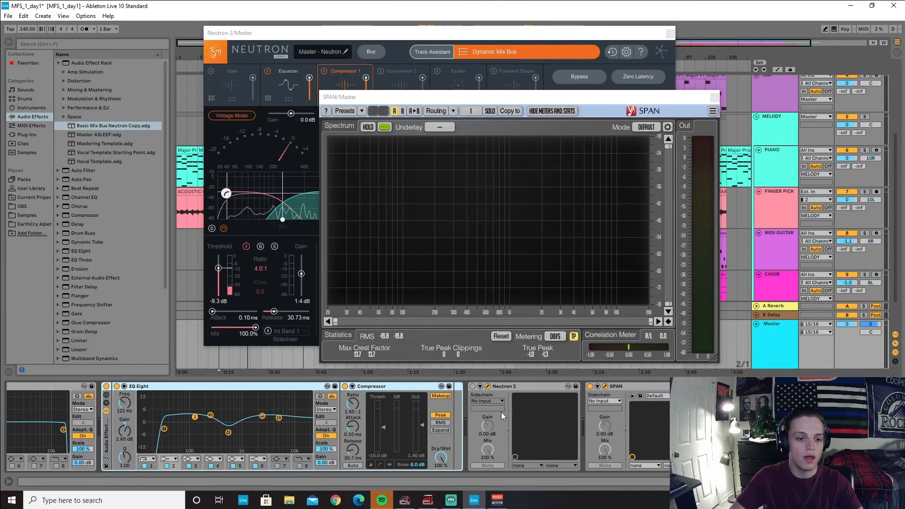
click(472, 386)
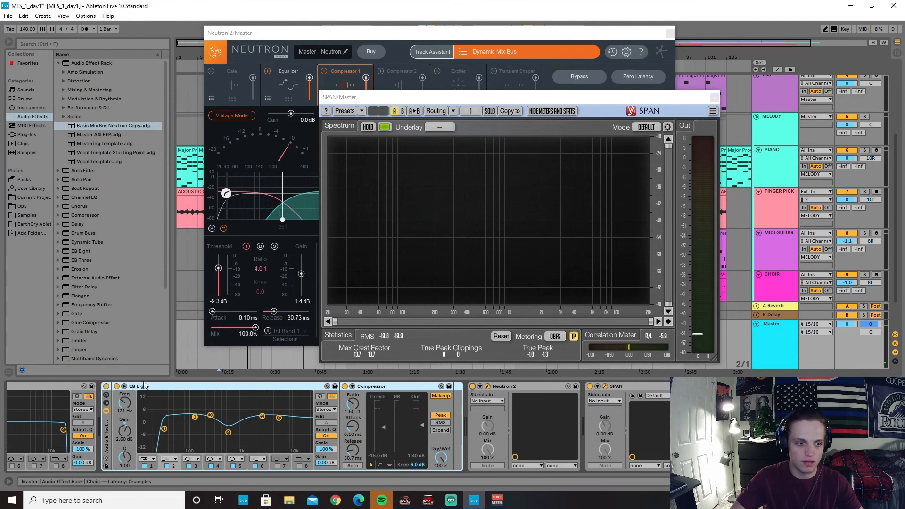
click(106, 387)
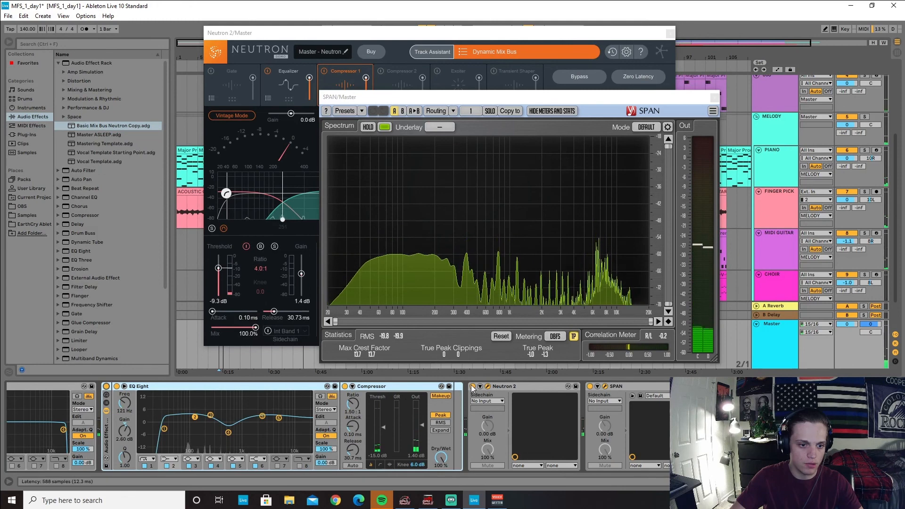
click(106, 386)
click(472, 386)
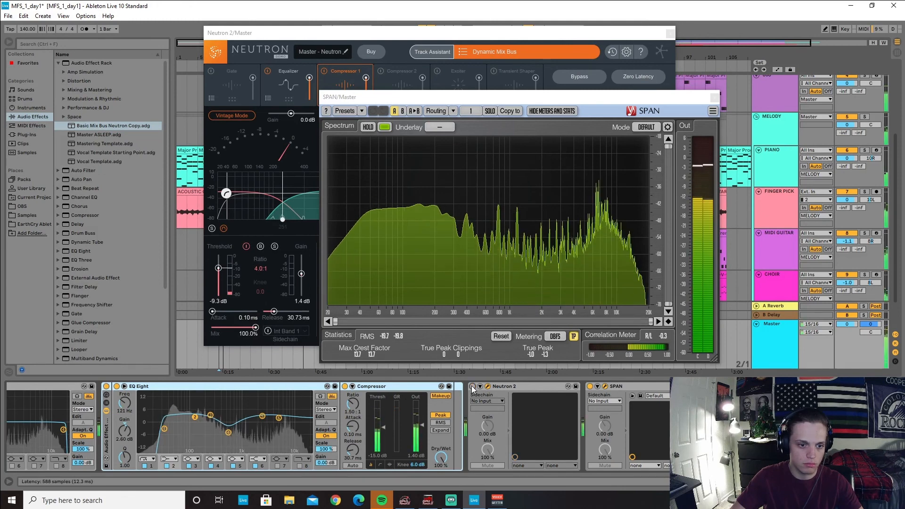
Show the Audio Effect Rack's chain list and lower the chain's volume to -3.7 dB during playback
scroll(338, 426, left, 3)
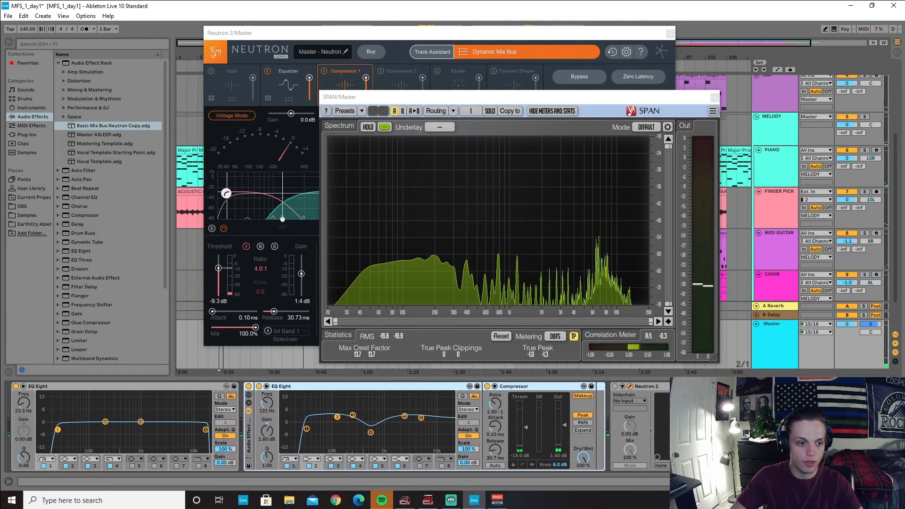
click(249, 403)
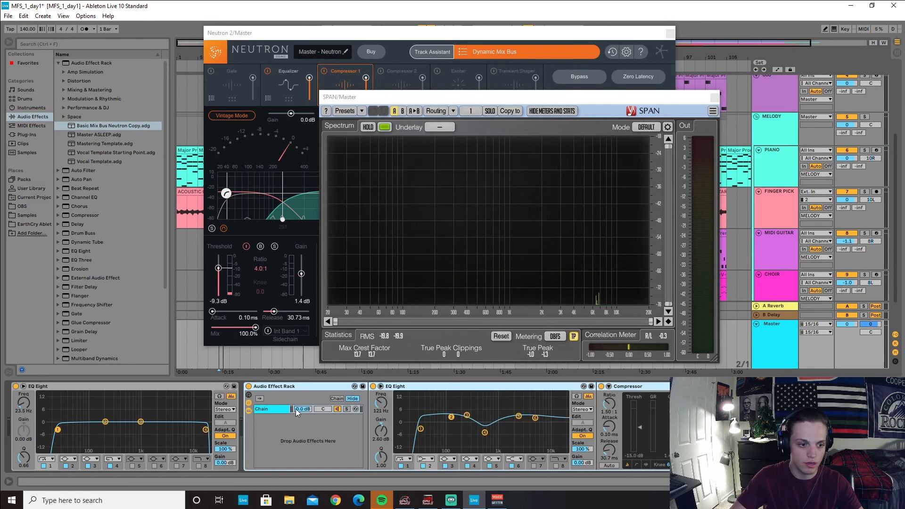
drag(303, 409, 303, 416)
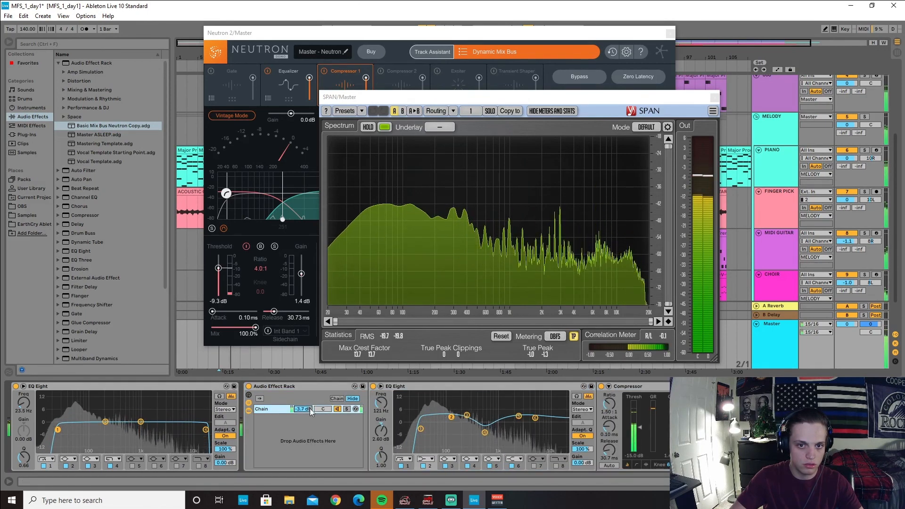
drag(307, 411, 308, 416)
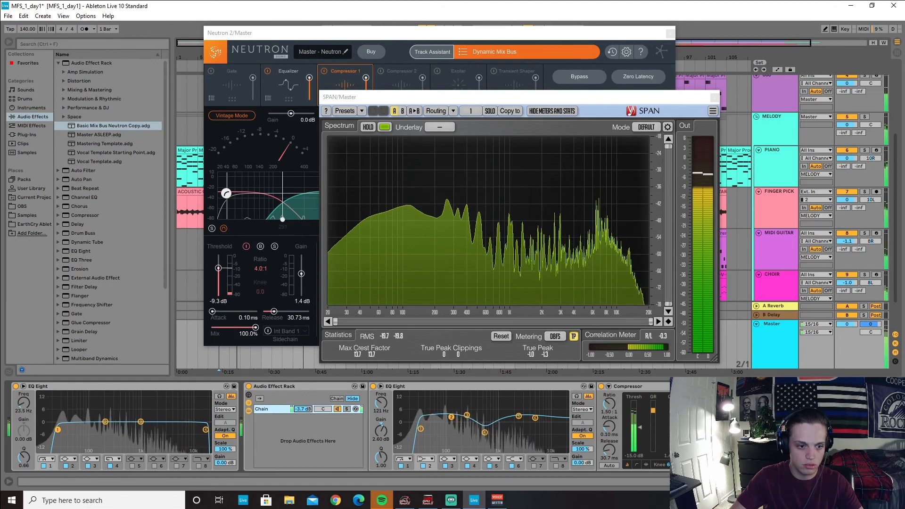